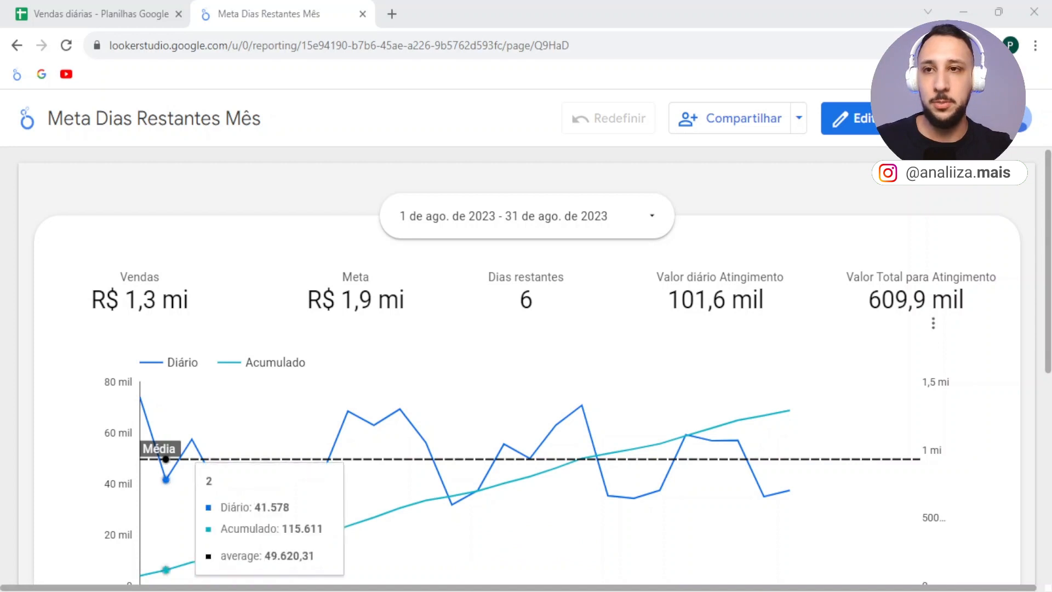
Step: Switch to the Vendas diárias spreadsheet and examine the daily Data and Vendas columns and the monthly targets in the Meta sheet
{"action": "left_click", "coordinate": [109, 4]}
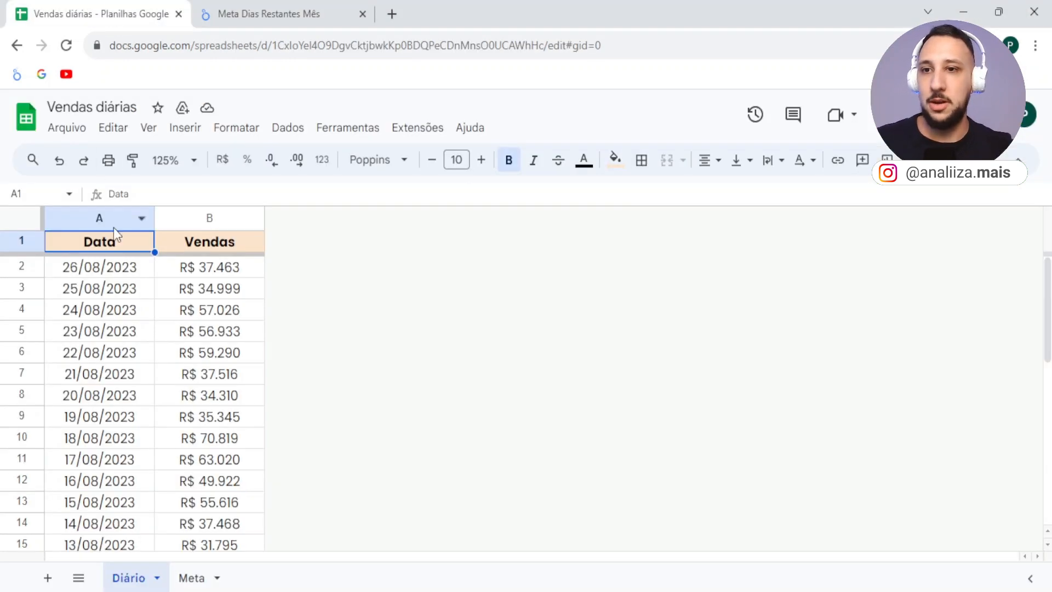
{"action": "left_click", "coordinate": [106, 219]}
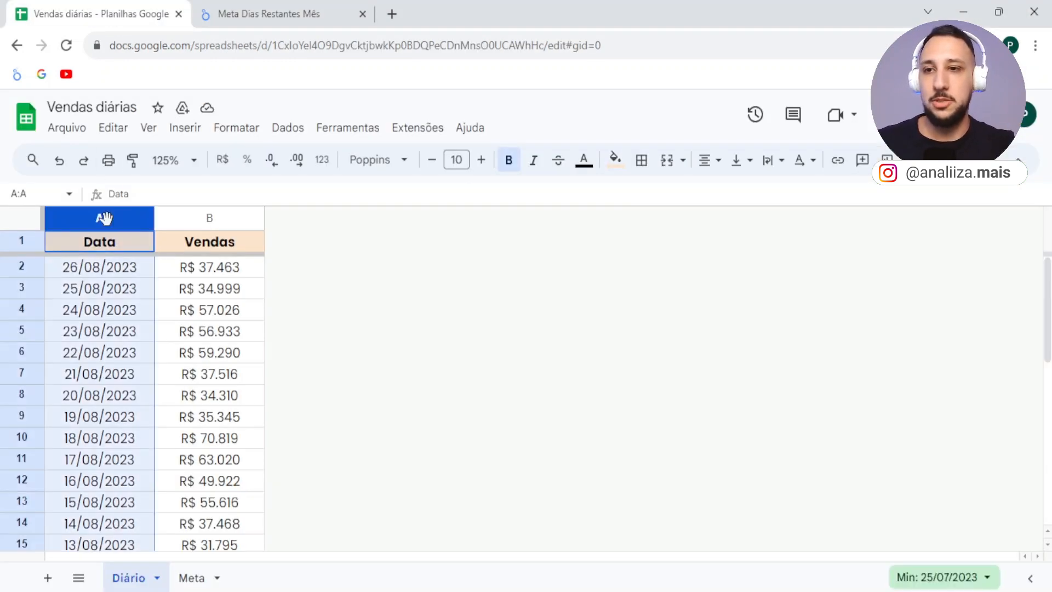
{"action": "left_click", "coordinate": [196, 215]}
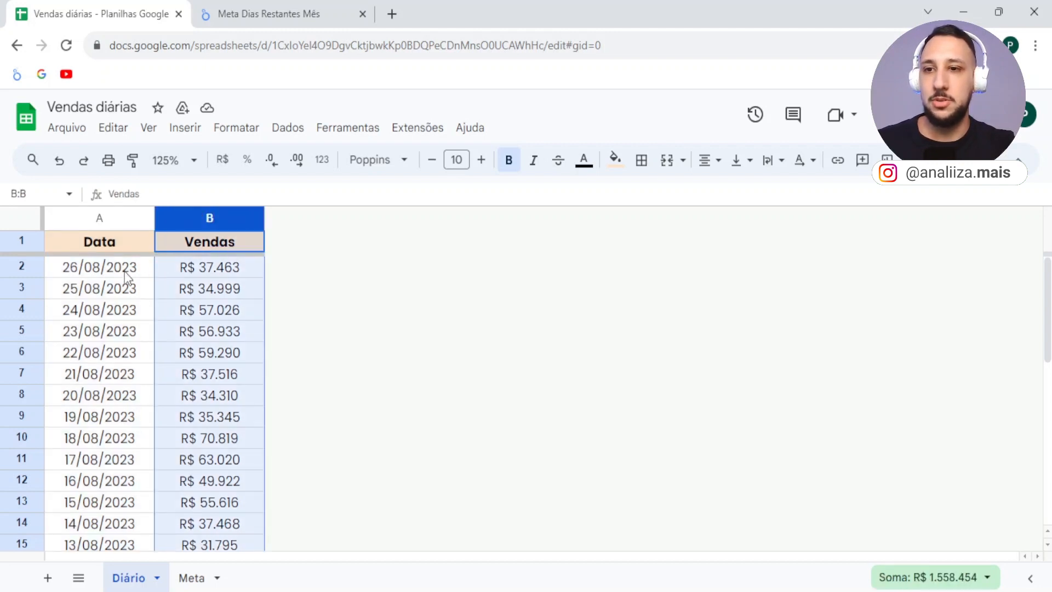
{"action": "left_click", "coordinate": [189, 578]}
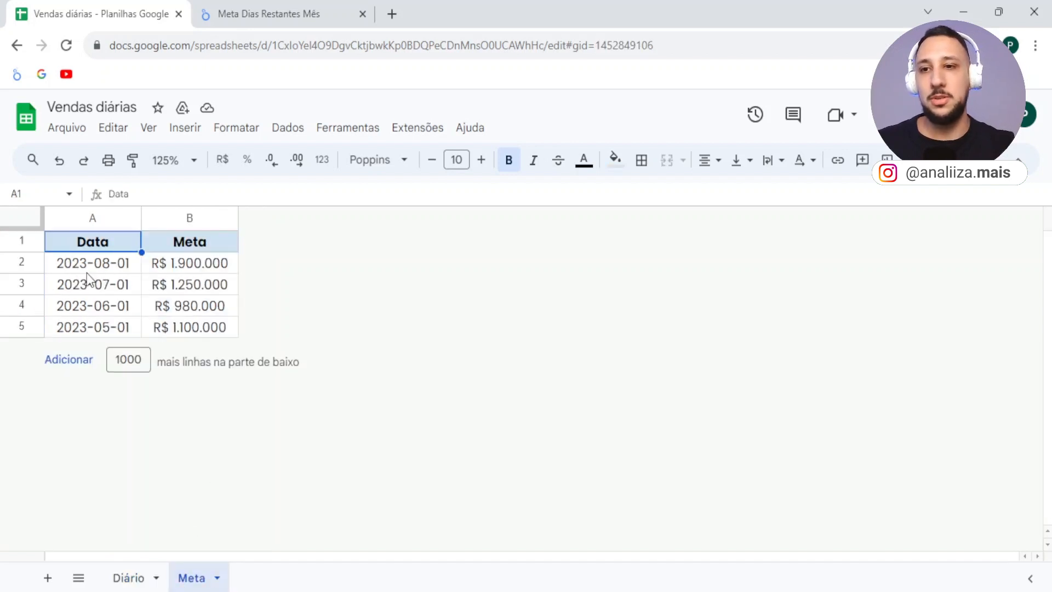
{"action": "left_click", "coordinate": [26, 264]}
{"action": "left_click", "coordinate": [24, 287]}
{"action": "left_click", "coordinate": [23, 326], "text": "shift"}
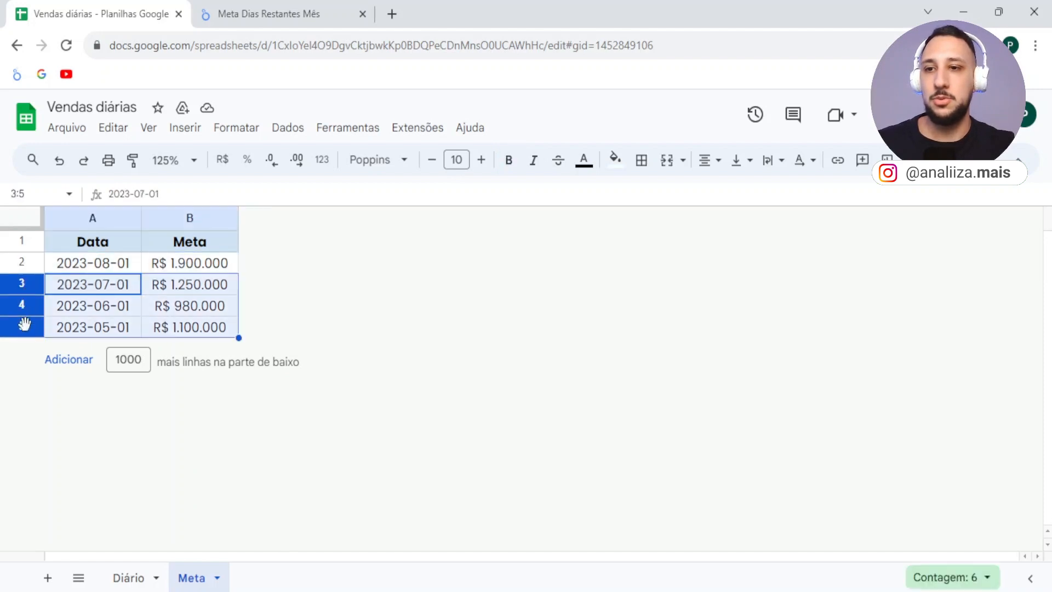
{"action": "left_click", "coordinate": [130, 578]}
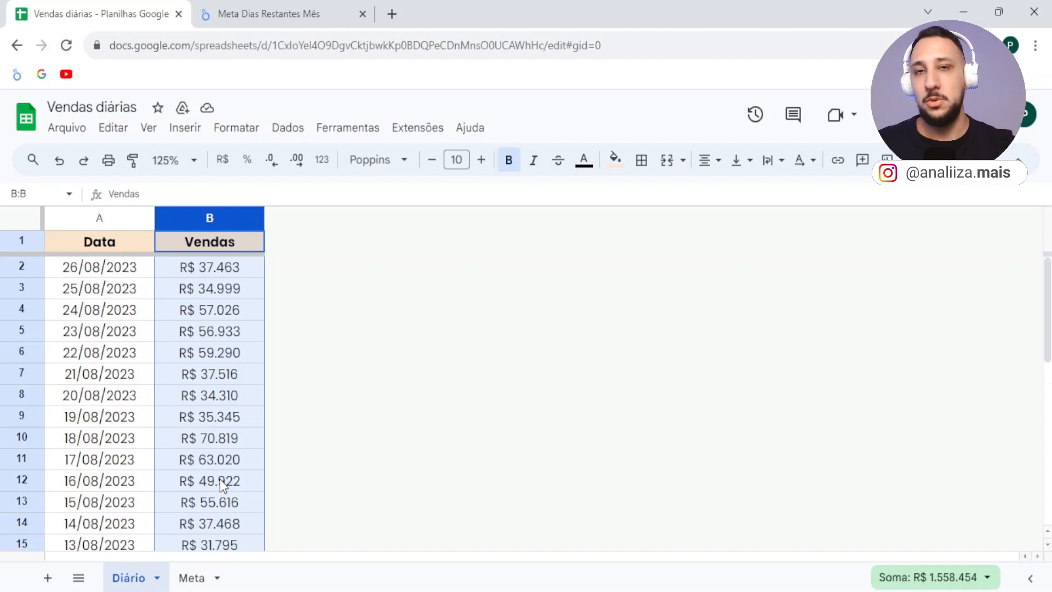
Step: Return to the Looker Studio report and examine the Valor diário Atingimento and Valor Total para Atingimento scorecards
{"action": "left_click", "coordinate": [54, 131]}
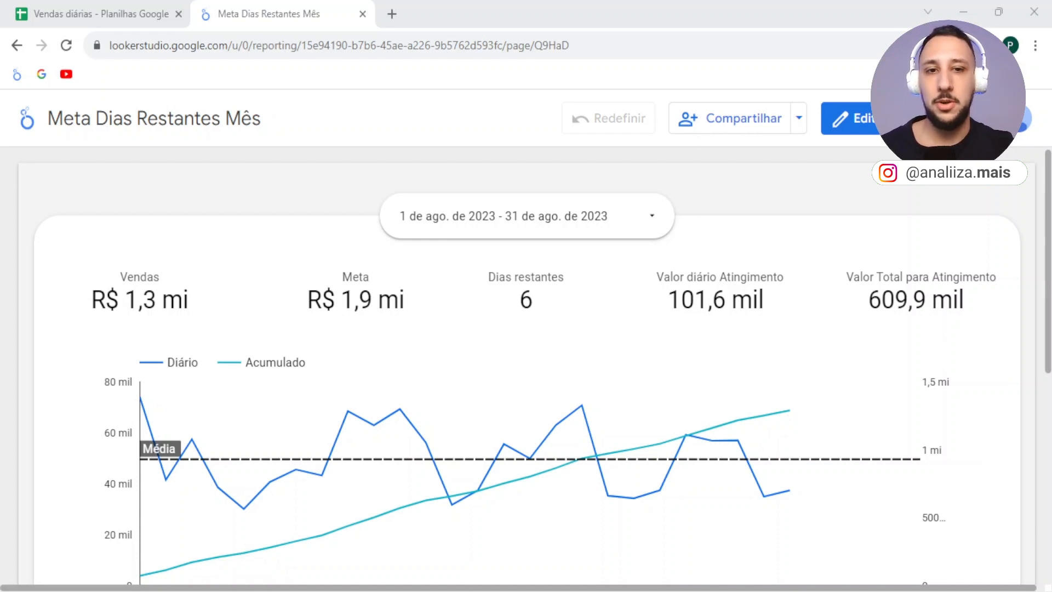
{"action": "left_click_drag", "start_coordinate": [656, 277], "coordinate": [794, 280]}
{"action": "left_click", "coordinate": [667, 277]}
{"action": "left_click", "coordinate": [747, 232]}
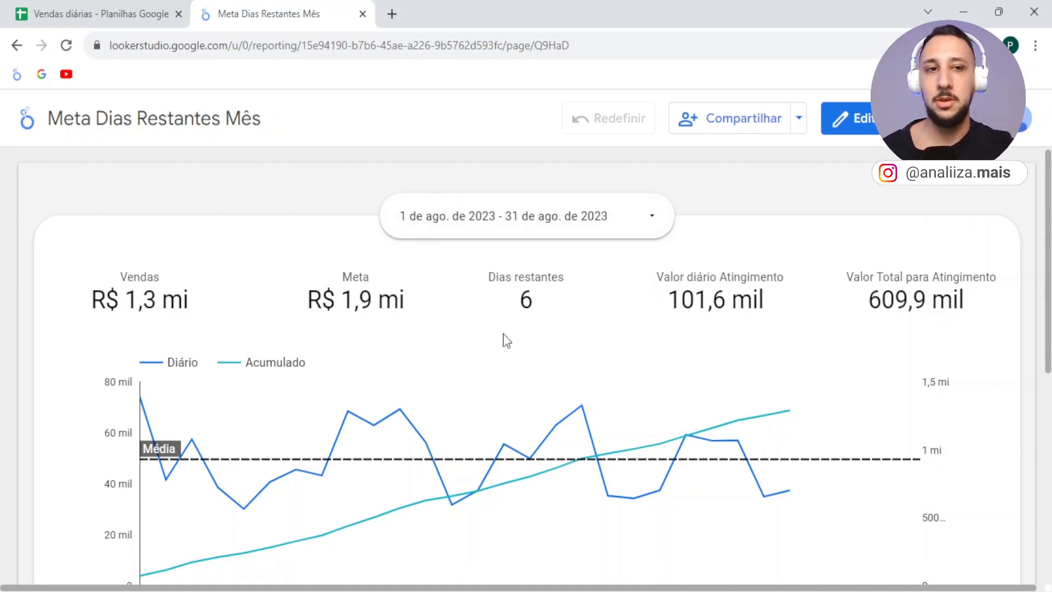
{"action": "left_click_drag", "start_coordinate": [847, 276], "coordinate": [961, 300]}
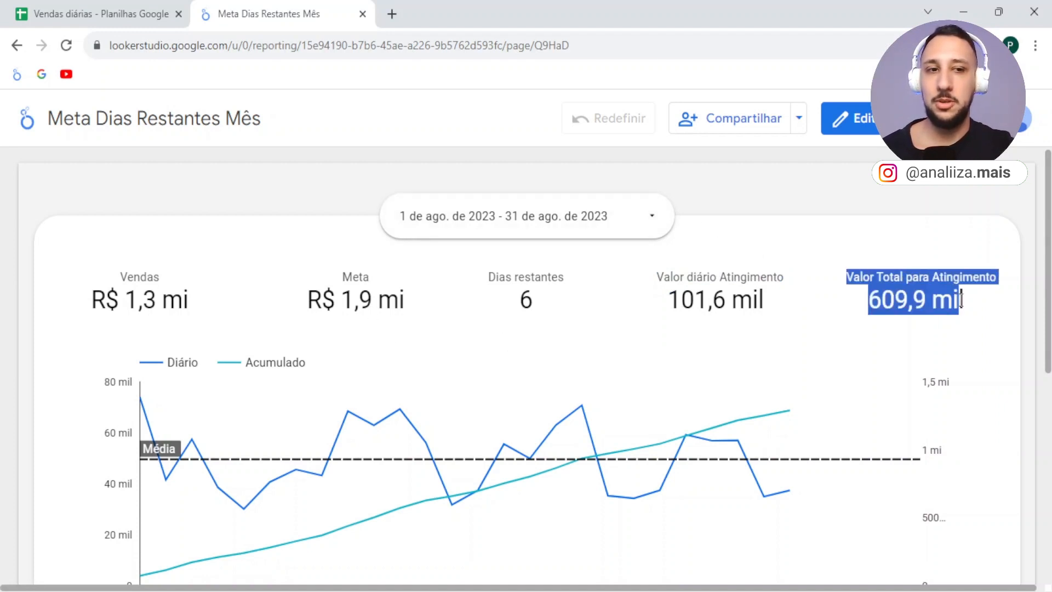
{"action": "left_click", "coordinate": [977, 305]}
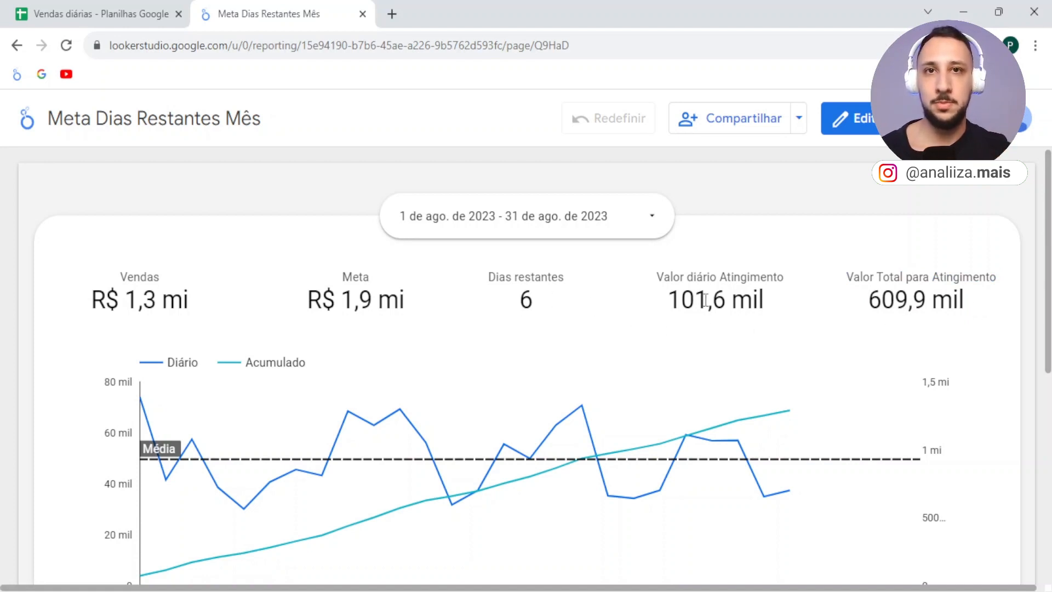
Step: Open the report for editing and move the line chart down to free space beneath the scorecards
{"action": "left_click", "coordinate": [868, 121]}
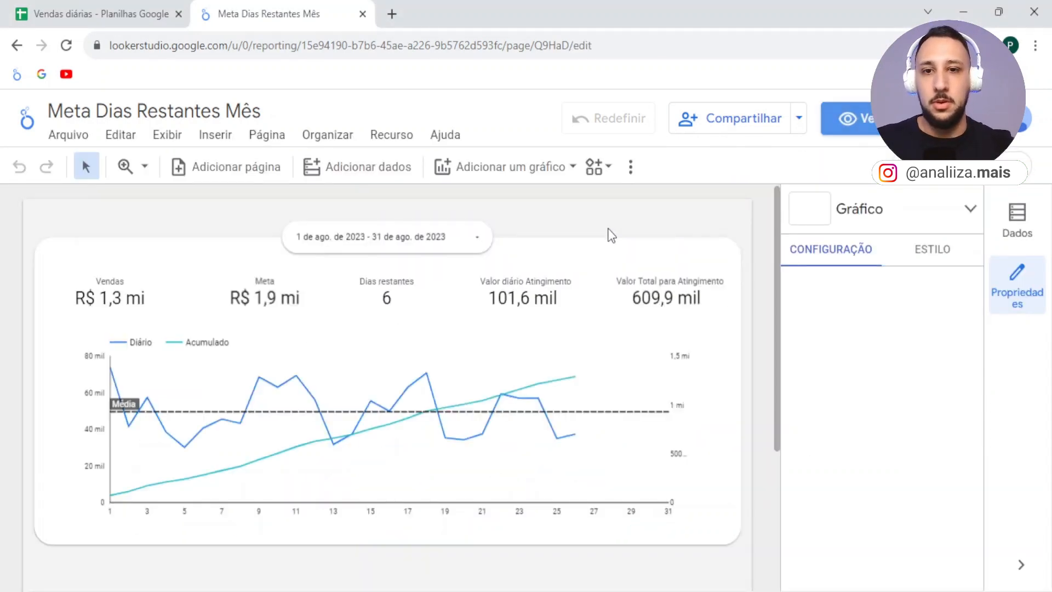
{"action": "scroll", "coordinate": [668, 237], "scroll_direction": "down", "scroll_amount": 2}
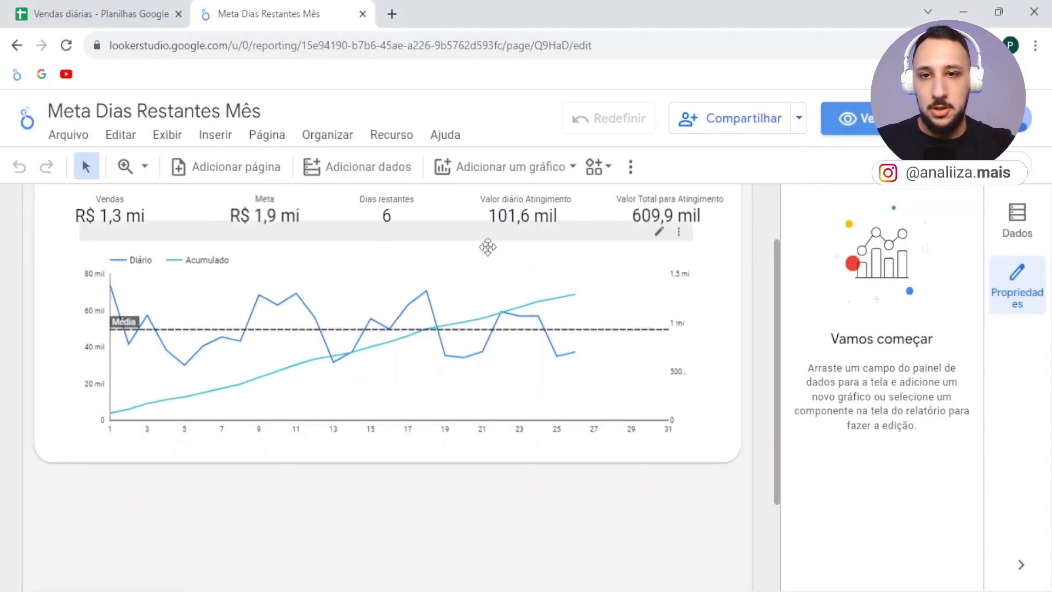
{"action": "left_click", "coordinate": [483, 246]}
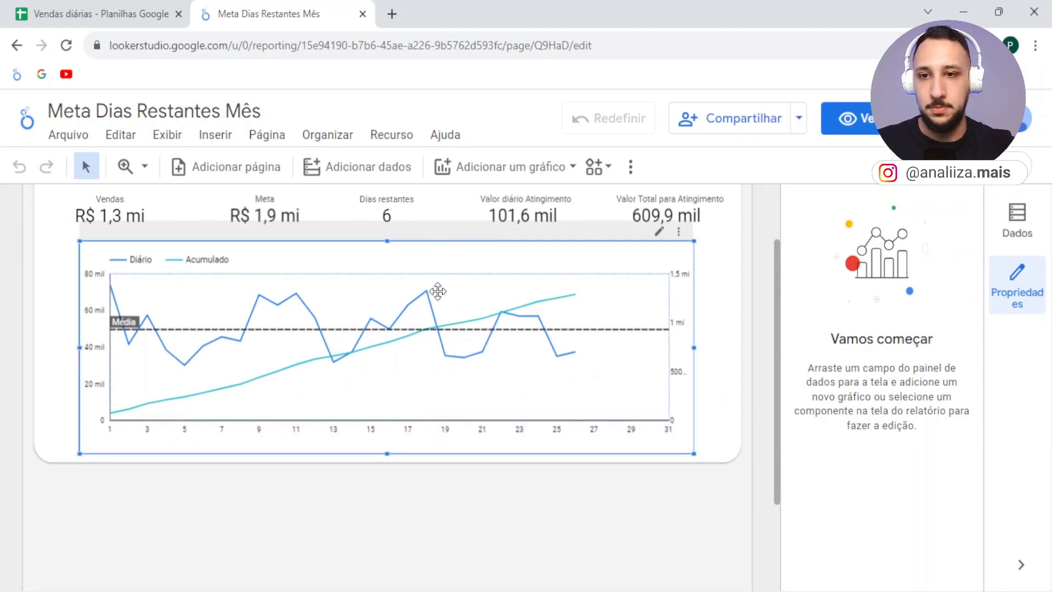
{"action": "left_click_drag", "start_coordinate": [436, 300], "coordinate": [442, 378]}
{"action": "scroll", "coordinate": [436, 338], "scroll_direction": "up", "scroll_amount": 2}
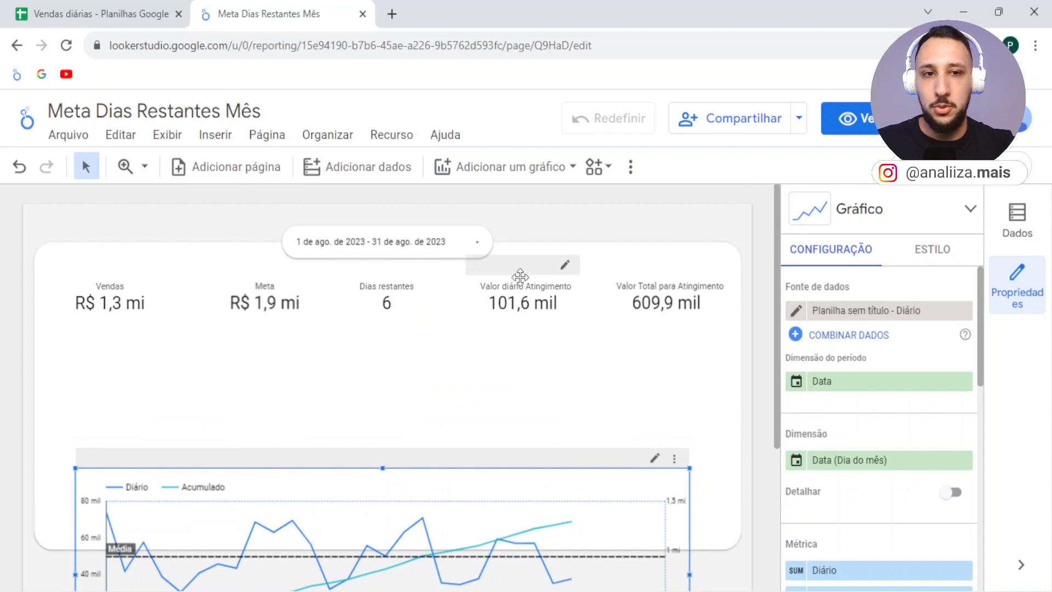
Step: Add a second date range control beside the existing one, above the Valor Total para Atingimento scorecard
{"action": "left_click", "coordinate": [427, 232]}
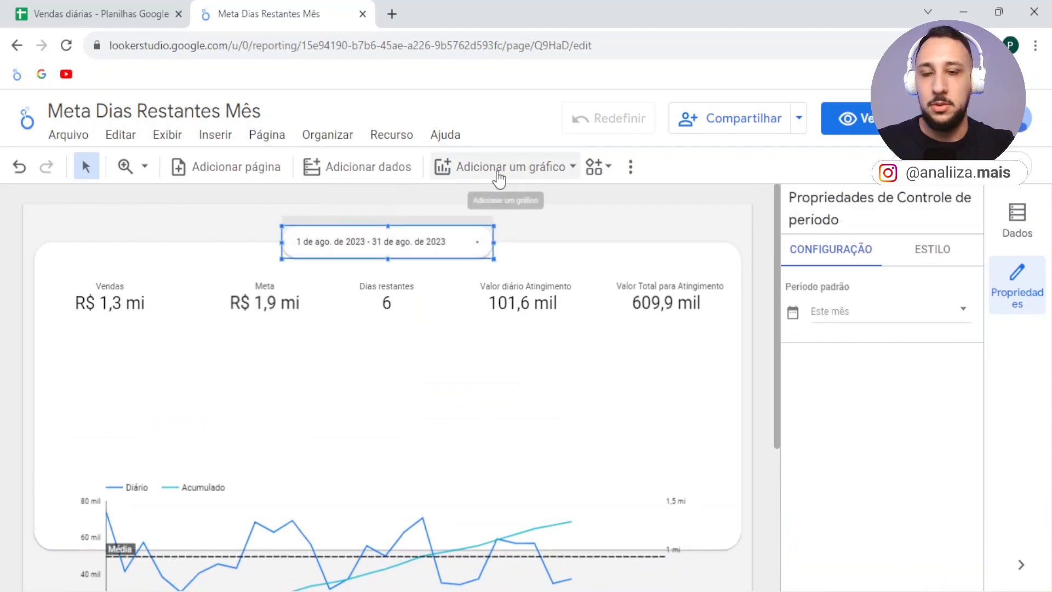
{"action": "left_click", "coordinate": [631, 170]}
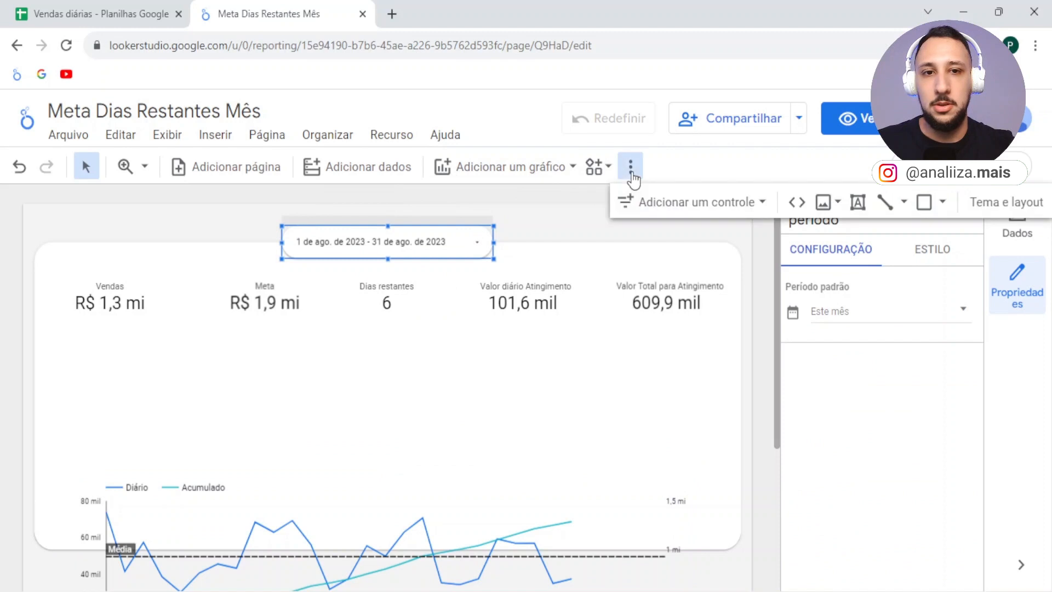
{"action": "left_click", "coordinate": [716, 202]}
{"action": "left_click", "coordinate": [669, 501]}
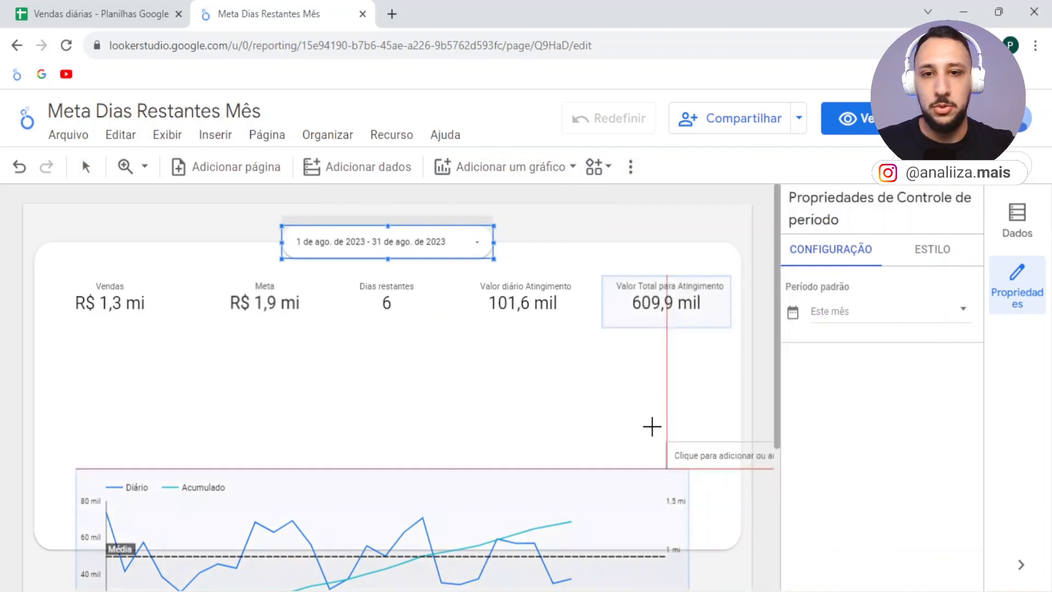
{"action": "left_click", "coordinate": [537, 218]}
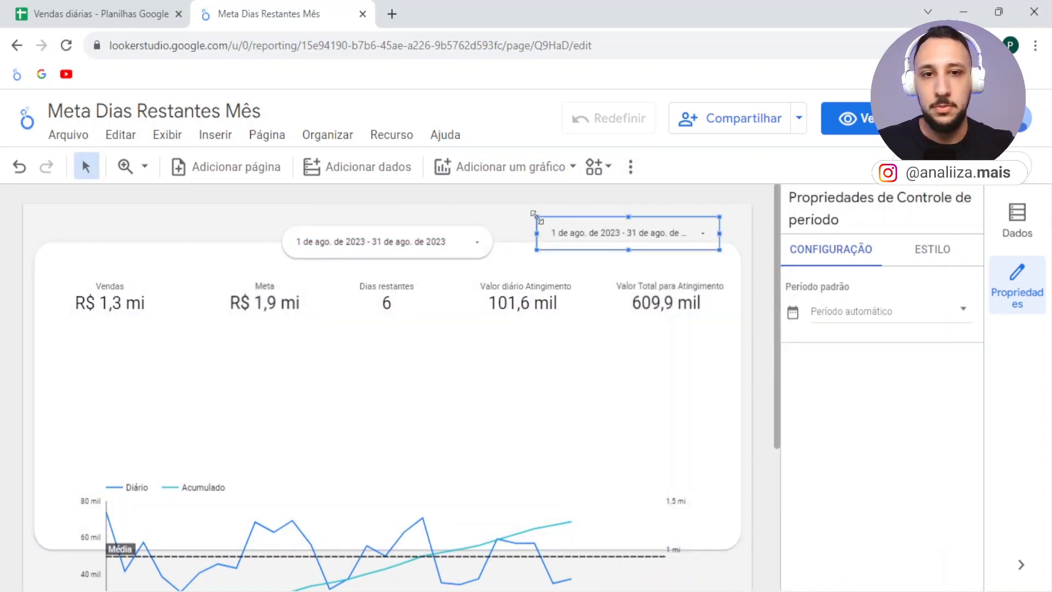
Step: Set the default period of the new date range control to Este mês
{"action": "left_click", "coordinate": [833, 320]}
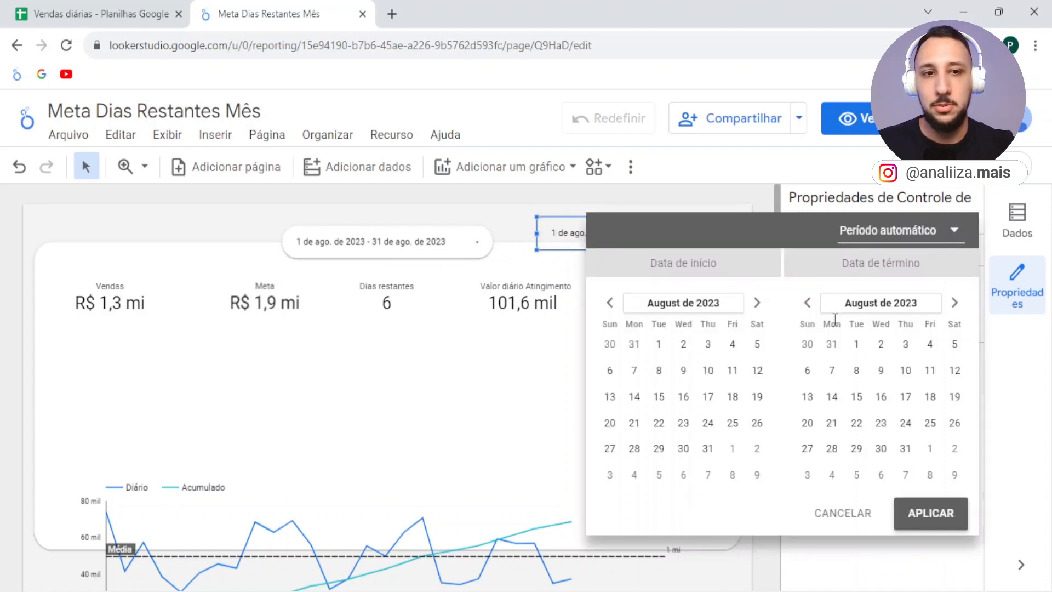
{"action": "left_click", "coordinate": [926, 230]}
{"action": "scroll", "coordinate": [909, 281], "scroll_direction": "up", "scroll_amount": 3}
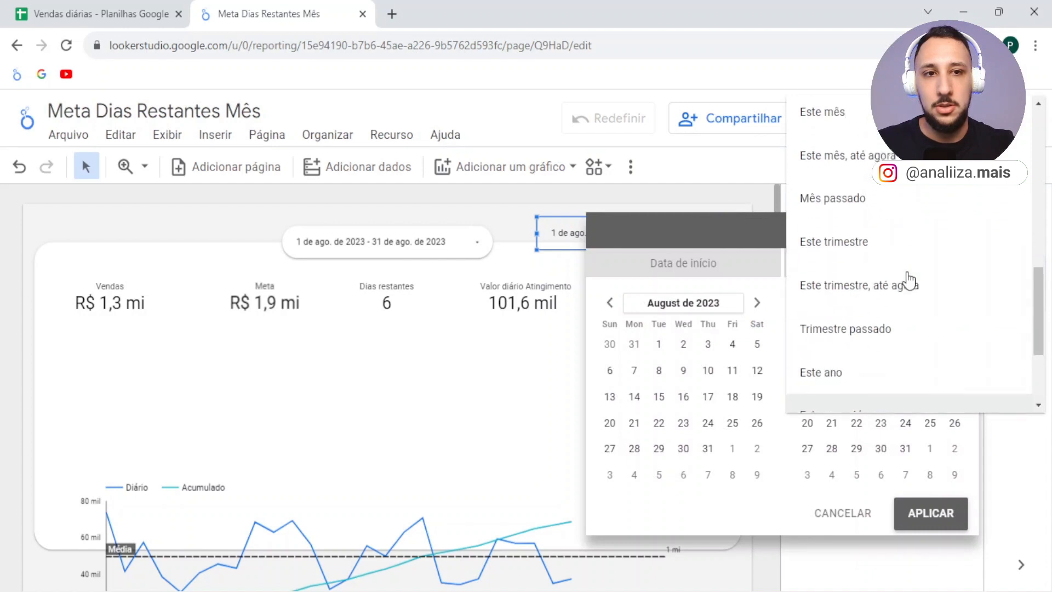
{"action": "scroll", "coordinate": [909, 280], "scroll_direction": "up", "scroll_amount": 2}
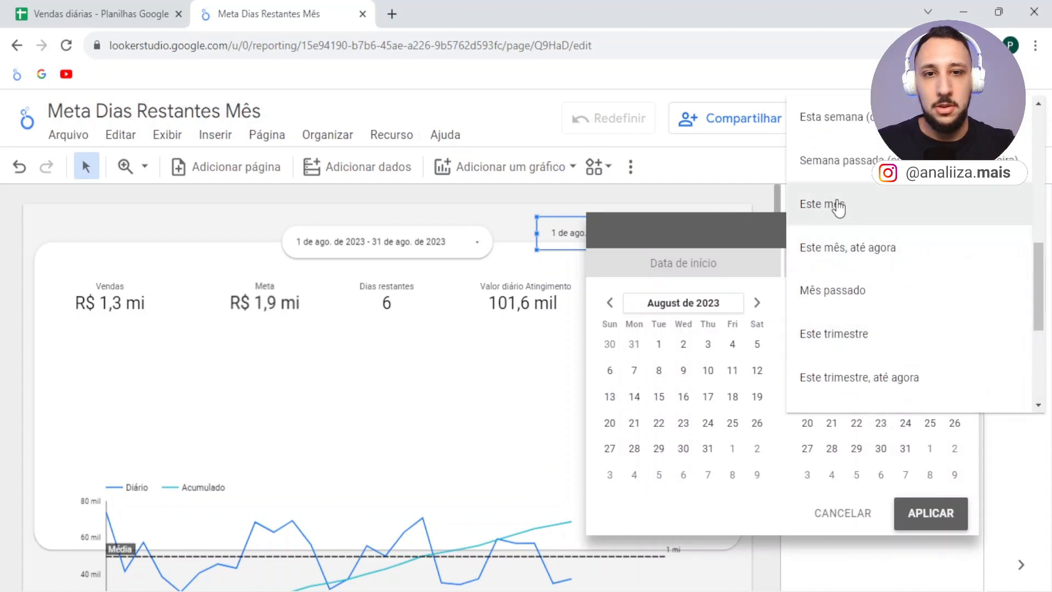
{"action": "left_click", "coordinate": [839, 206]}
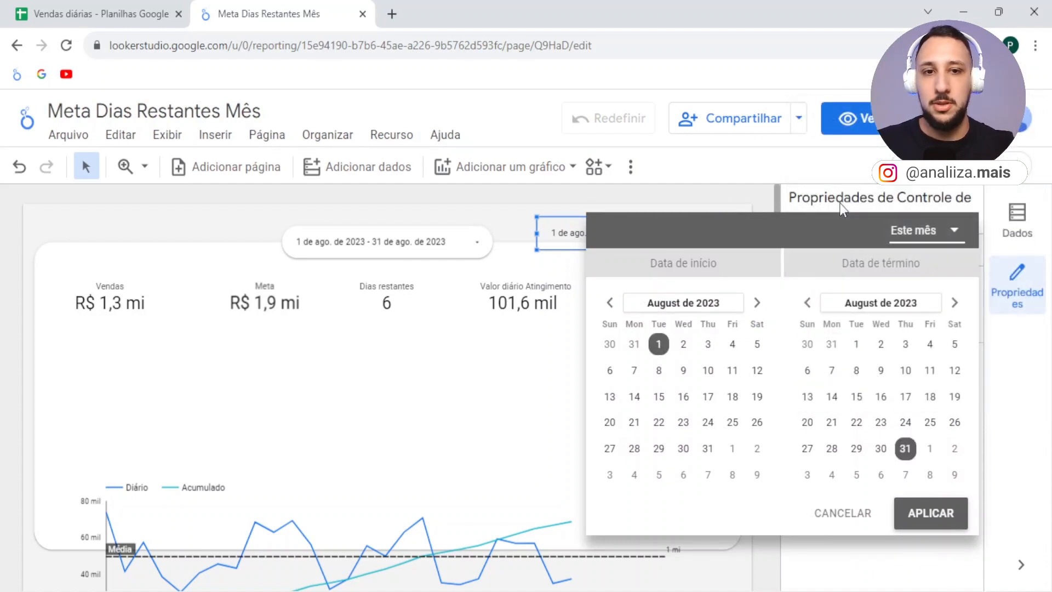
{"action": "left_click", "coordinate": [929, 513]}
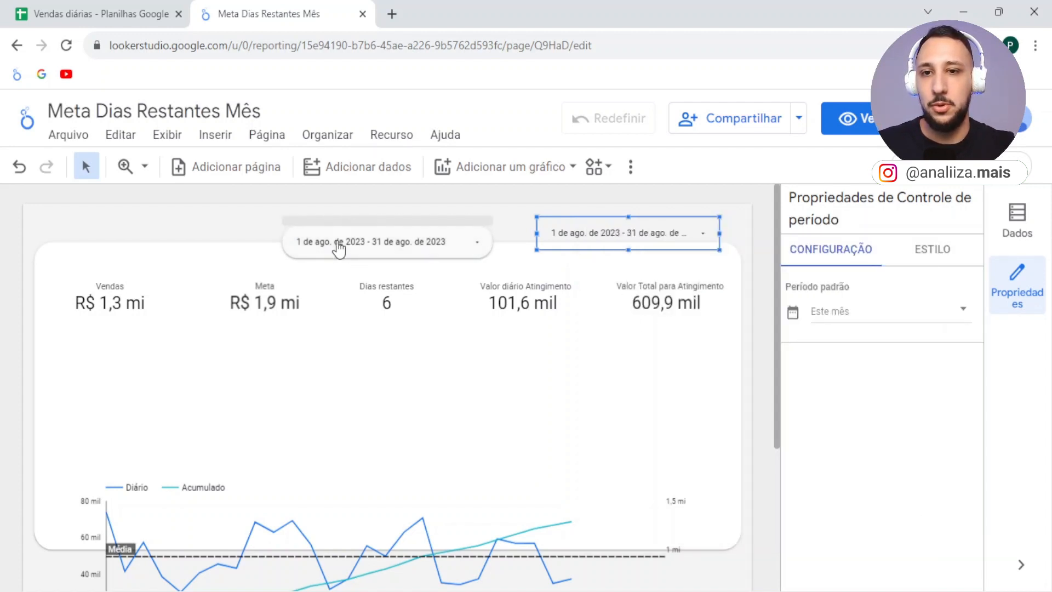
Step: Delete the second date range control from the report
{"action": "left_click", "coordinate": [603, 212]}
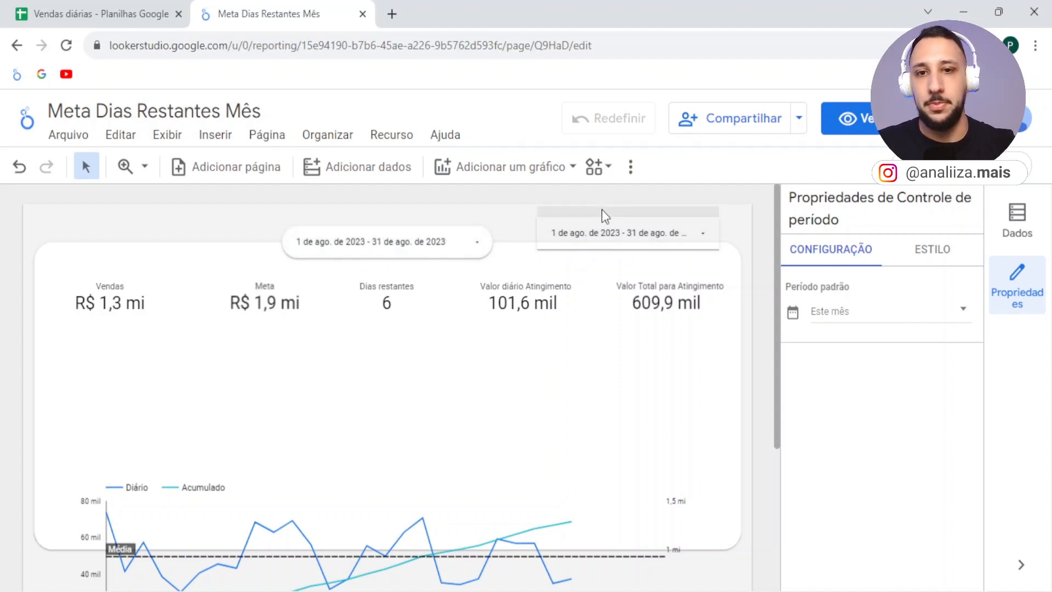
{"action": "key", "text": "Delete"}
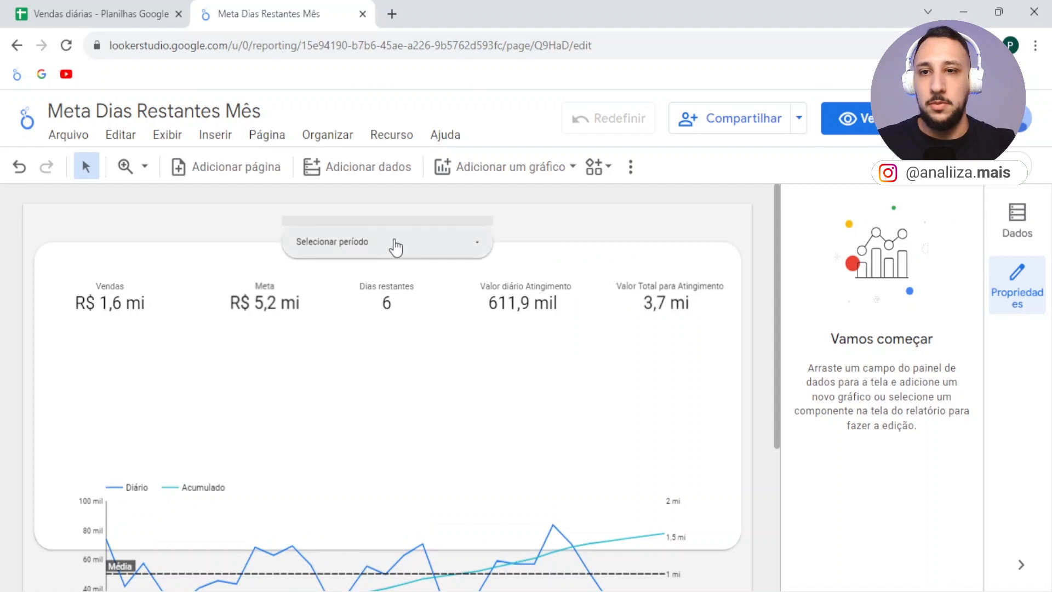
Step: Set the period of the original date range control to Este mês and apply it
{"action": "left_click", "coordinate": [480, 250]}
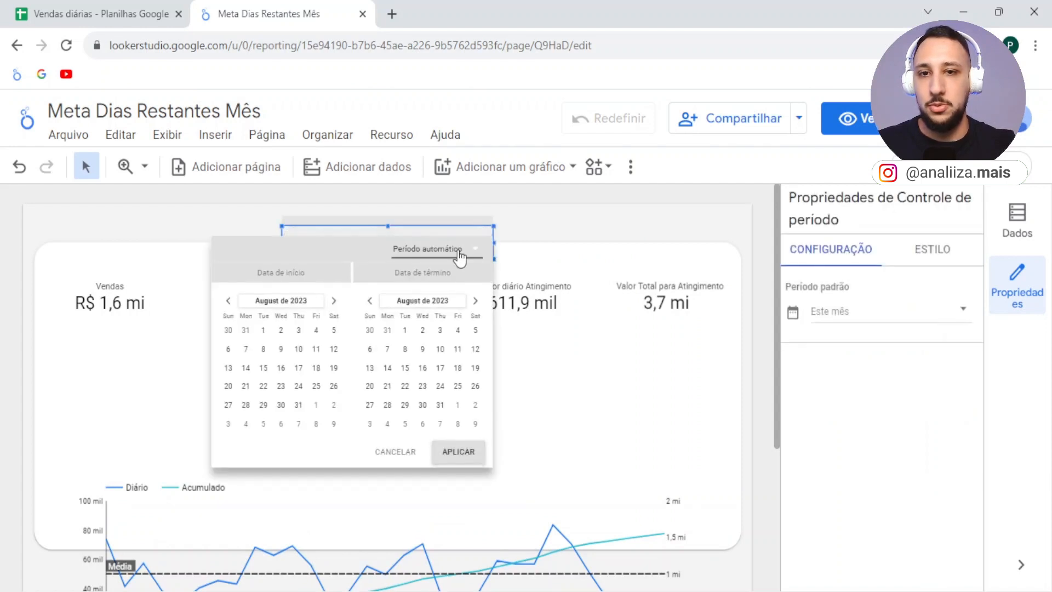
{"action": "left_click", "coordinate": [459, 253]}
{"action": "scroll", "coordinate": [474, 260], "scroll_direction": "up", "scroll_amount": 3}
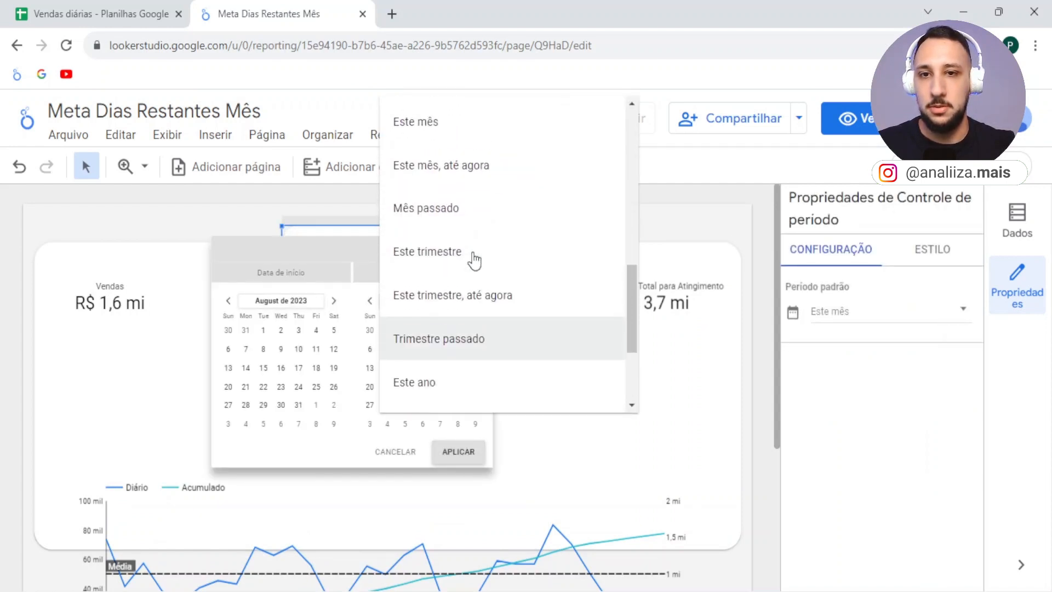
{"action": "scroll", "coordinate": [474, 261], "scroll_direction": "up", "scroll_amount": 2}
{"action": "left_click", "coordinate": [452, 199]}
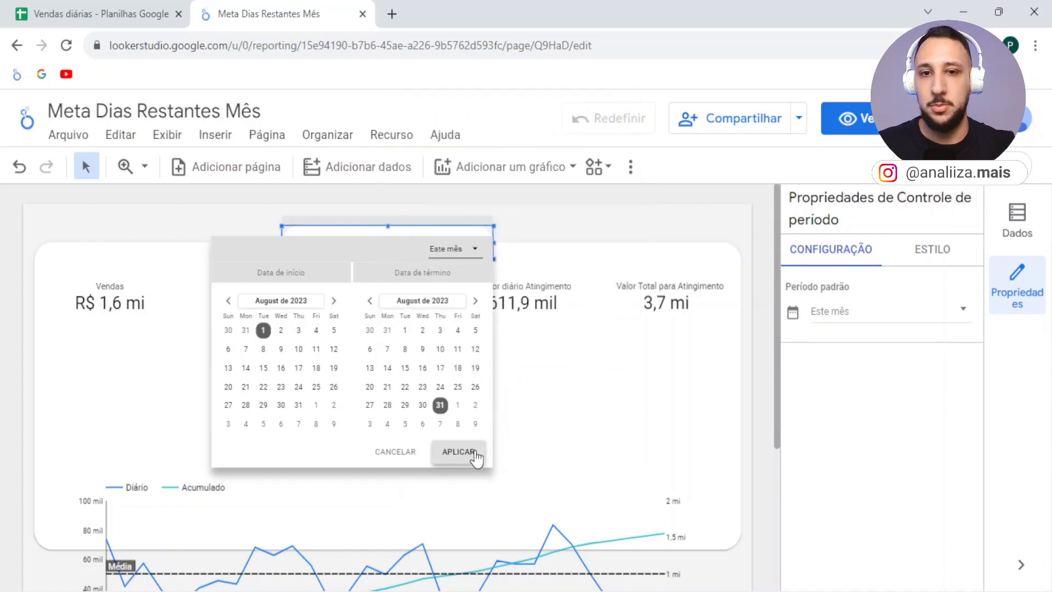
{"action": "left_click", "coordinate": [475, 454]}
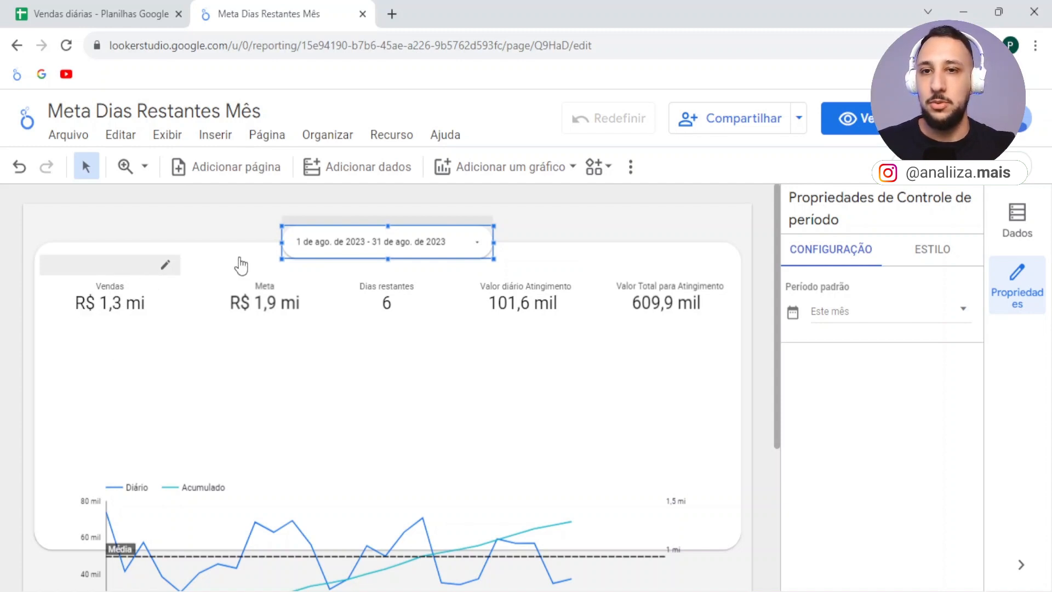
Step: Add a scorecard in the empty area directly beneath the Vendas scorecard
{"action": "left_click", "coordinate": [508, 170]}
{"action": "left_click", "coordinate": [460, 275]}
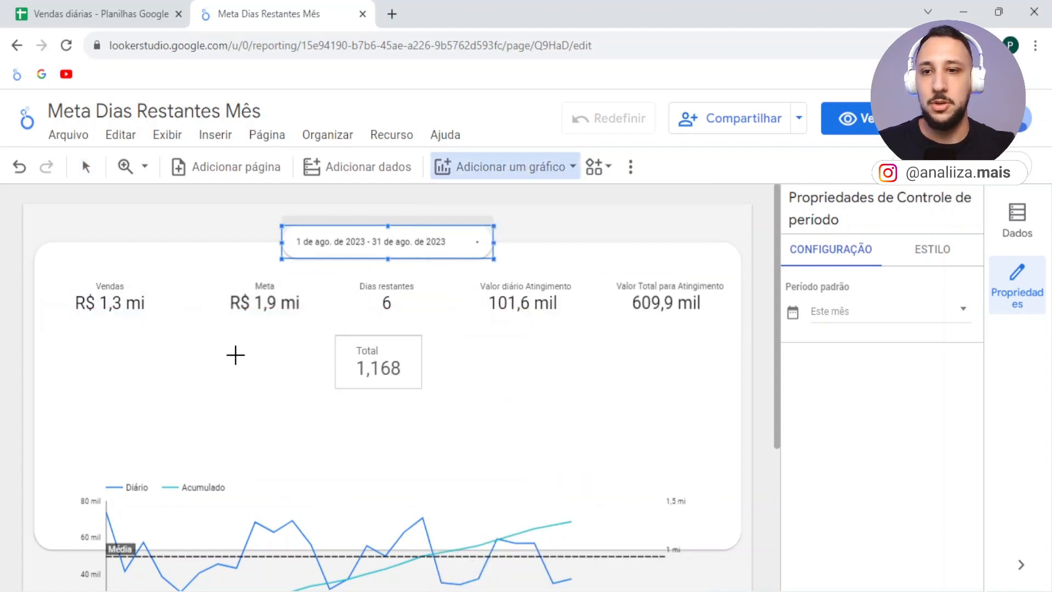
{"action": "left_click_drag", "start_coordinate": [55, 341], "coordinate": [166, 412]}
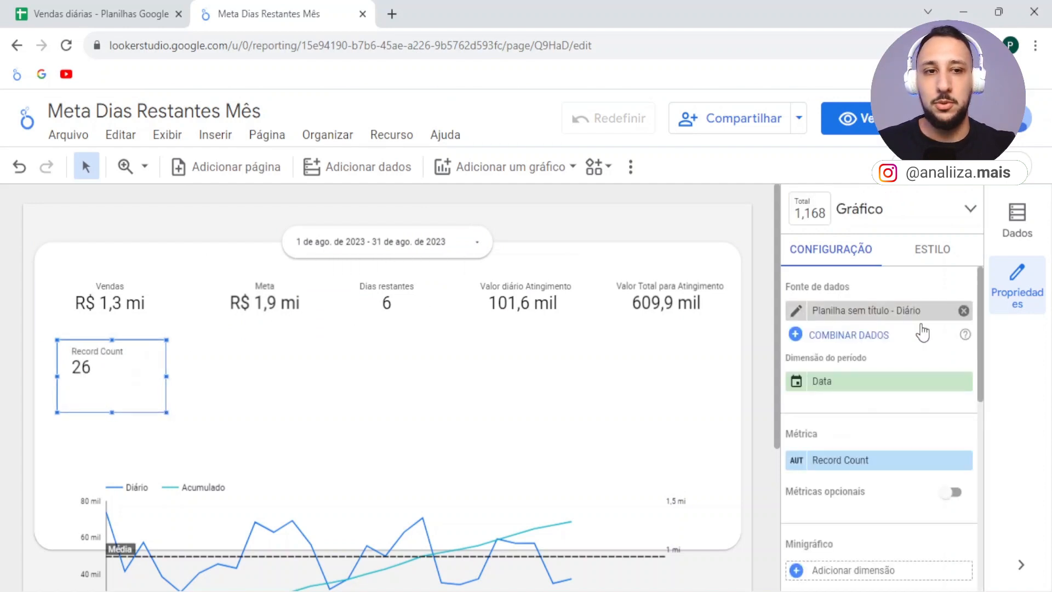
Step: Choose Planilha sem título - Diário as the new scorecard's data source and check the matching Diário sheet in the spreadsheet
{"action": "left_click", "coordinate": [874, 310]}
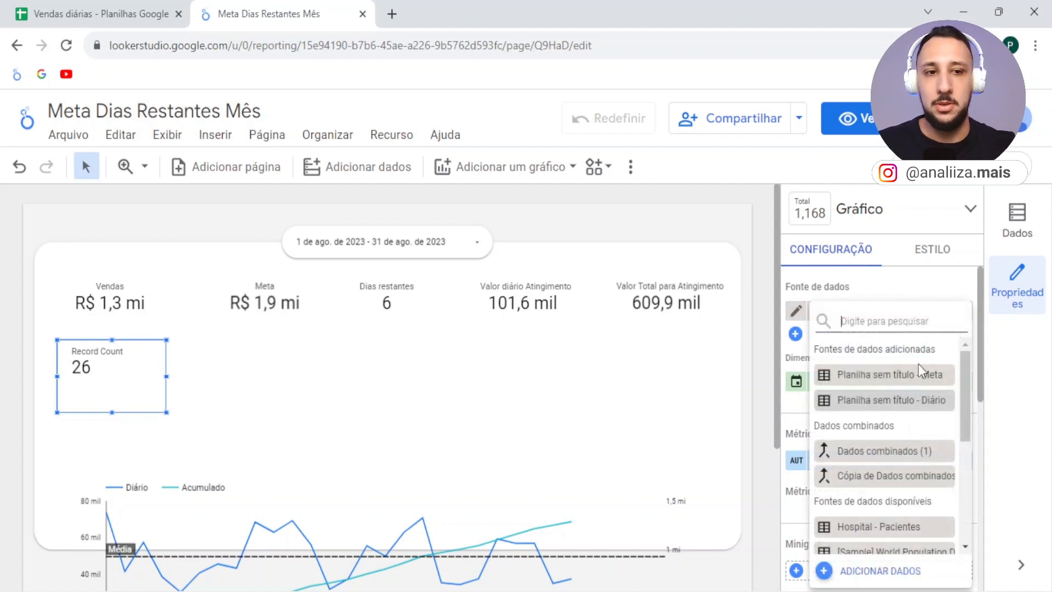
{"action": "left_click", "coordinate": [908, 401]}
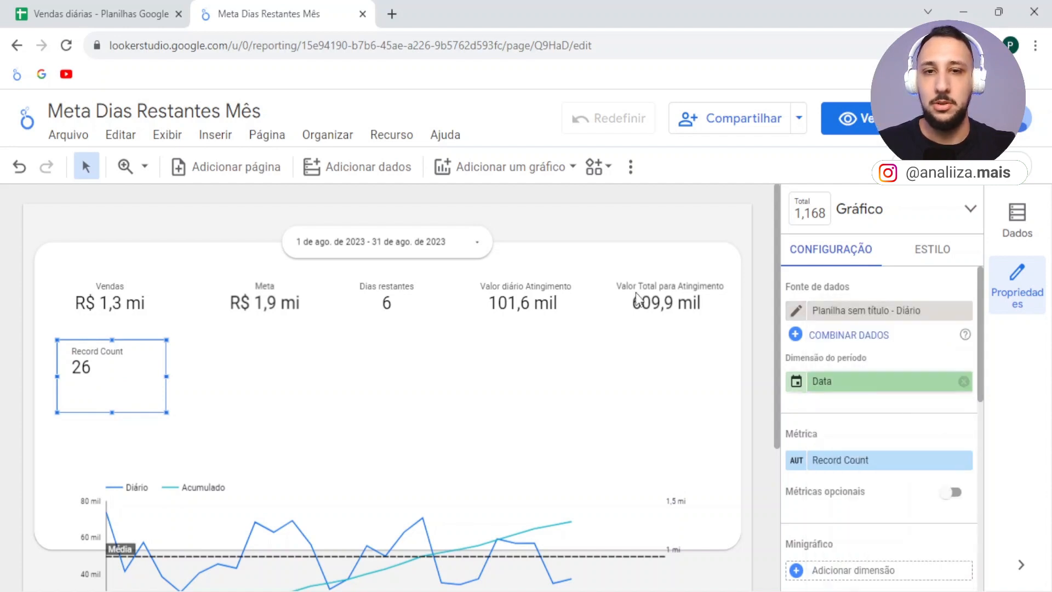
{"action": "left_click", "coordinate": [134, 12]}
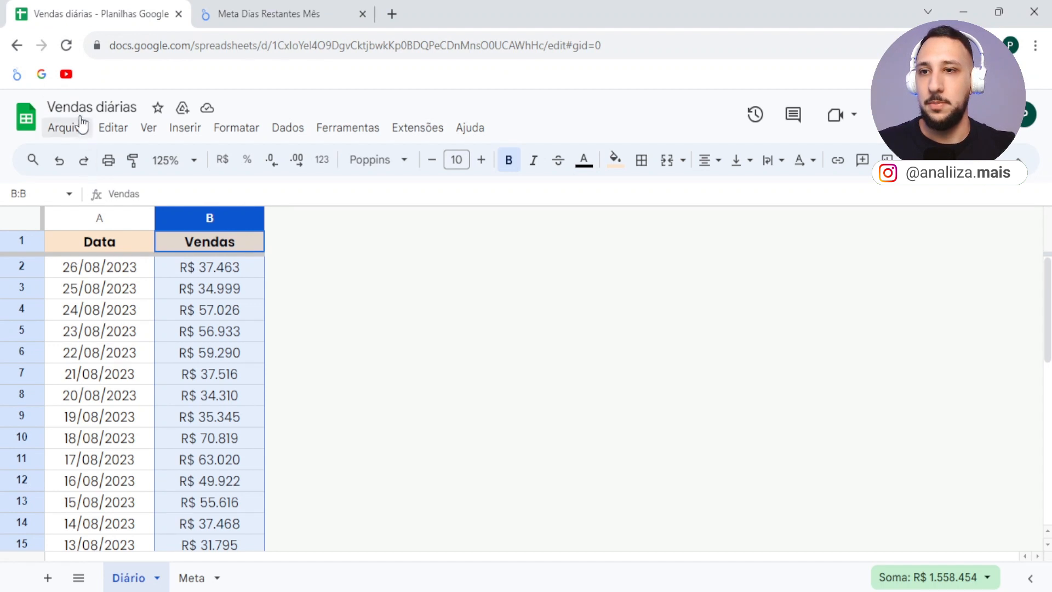
{"action": "left_click", "coordinate": [261, 4]}
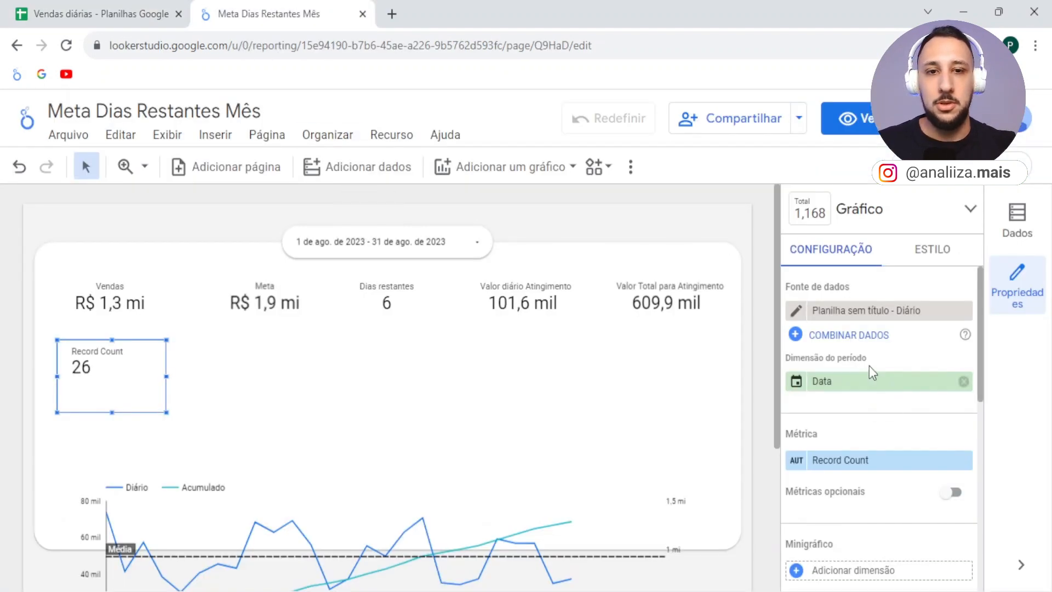
Step: Set the new scorecard's metric to Vendas and display its main metric with compact numbers
{"action": "scroll", "coordinate": [877, 410], "scroll_direction": "down", "scroll_amount": 2}
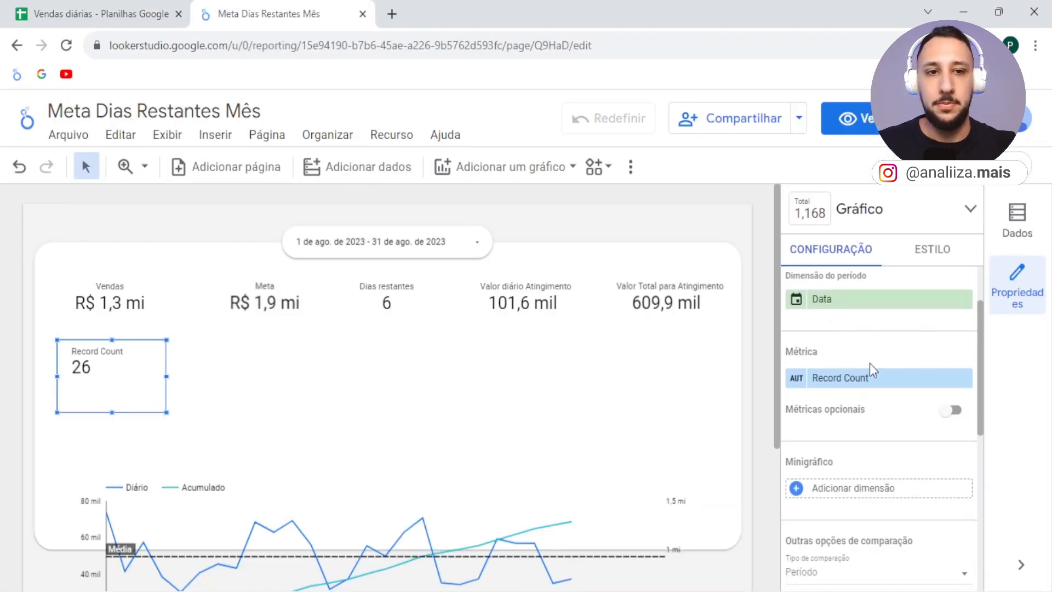
{"action": "scroll", "coordinate": [848, 331], "scroll_direction": "up", "scroll_amount": 2}
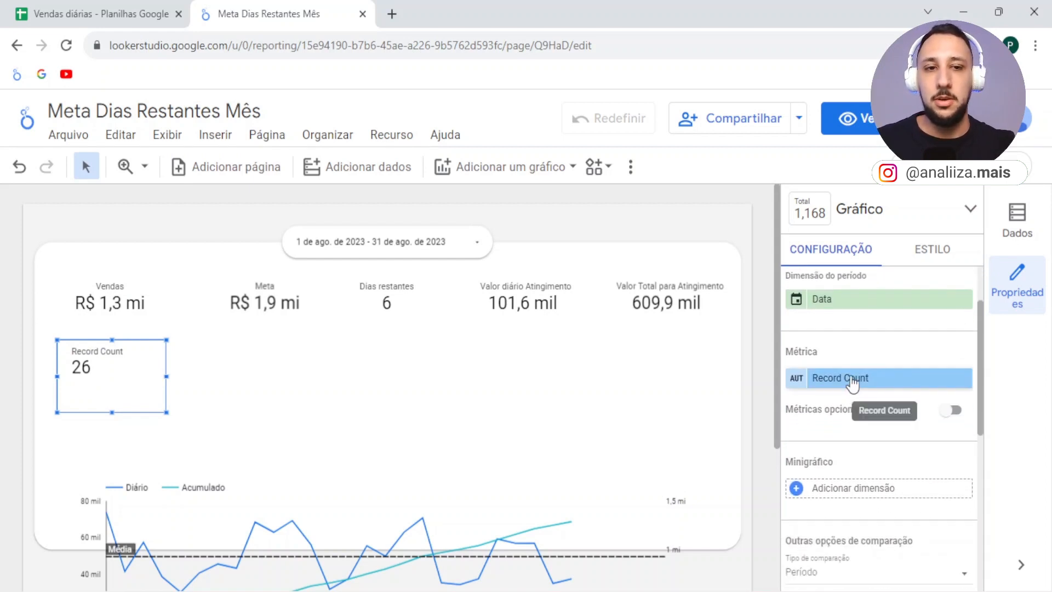
{"action": "left_click", "coordinate": [850, 379]}
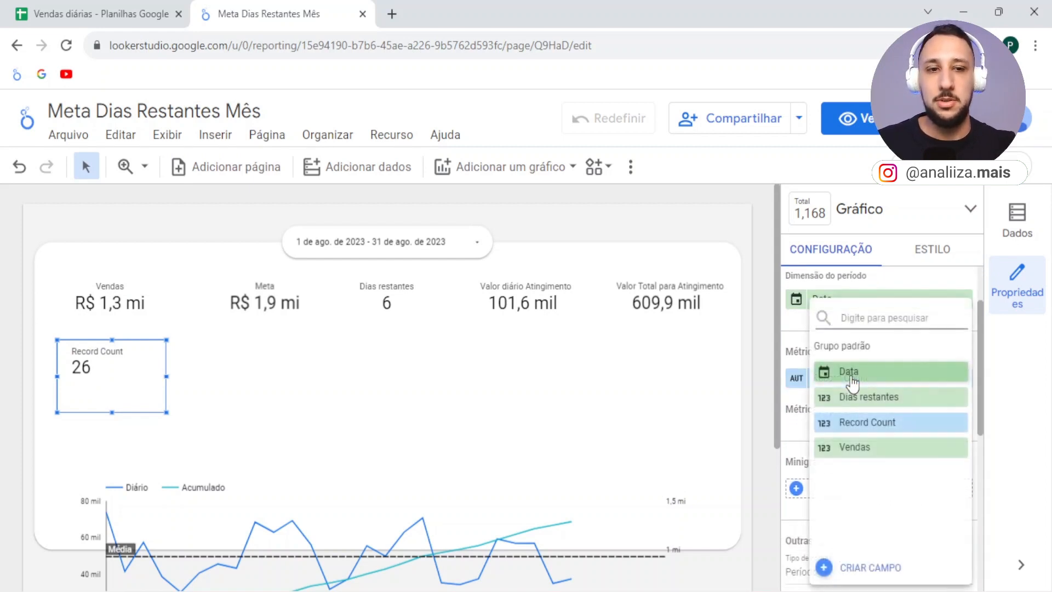
{"action": "left_click", "coordinate": [855, 446]}
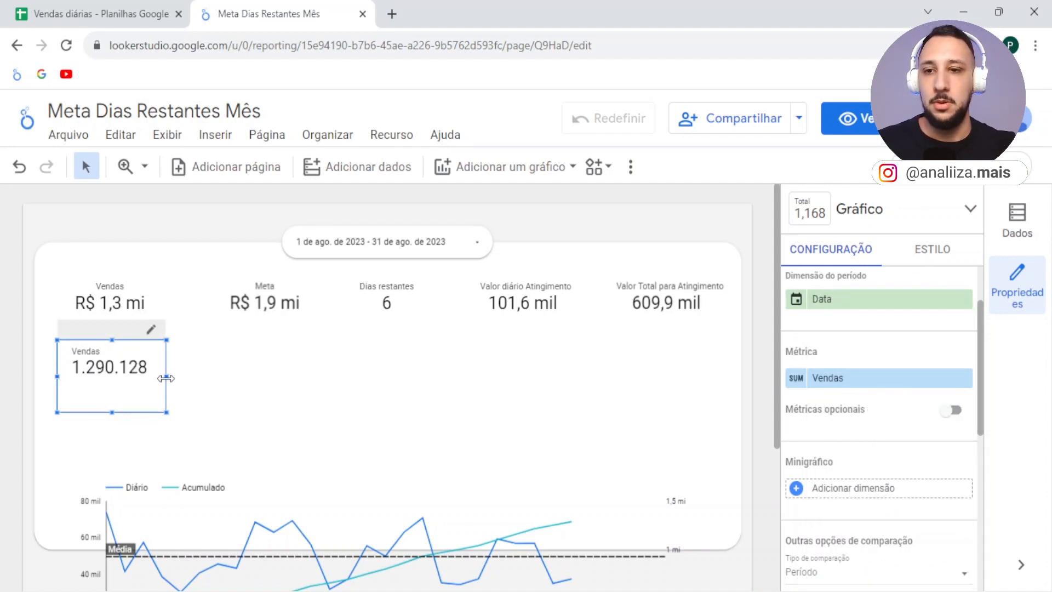
{"action": "left_click", "coordinate": [931, 253]}
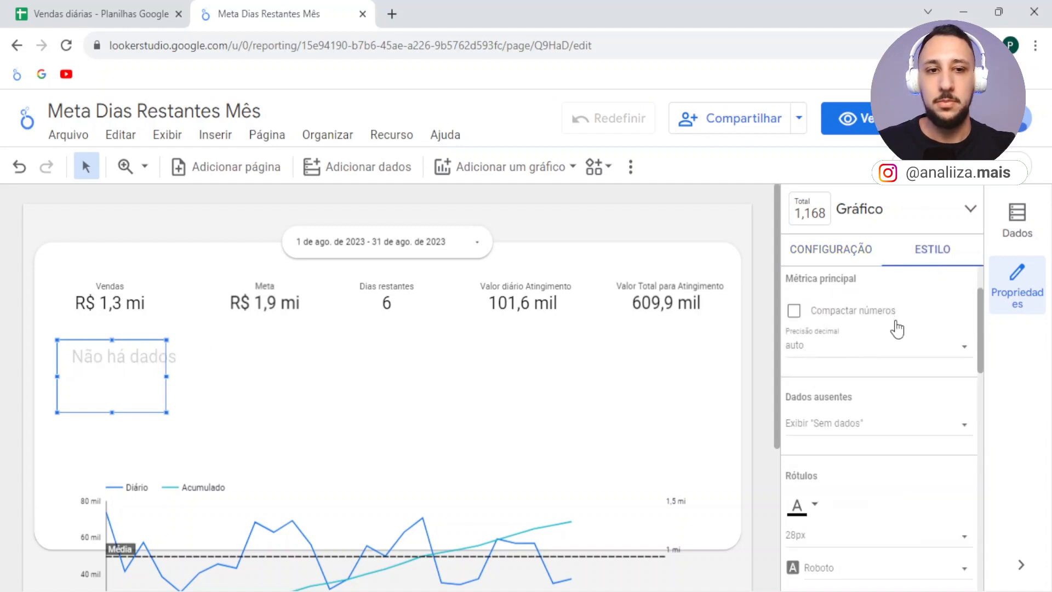
{"action": "left_click", "coordinate": [794, 393]}
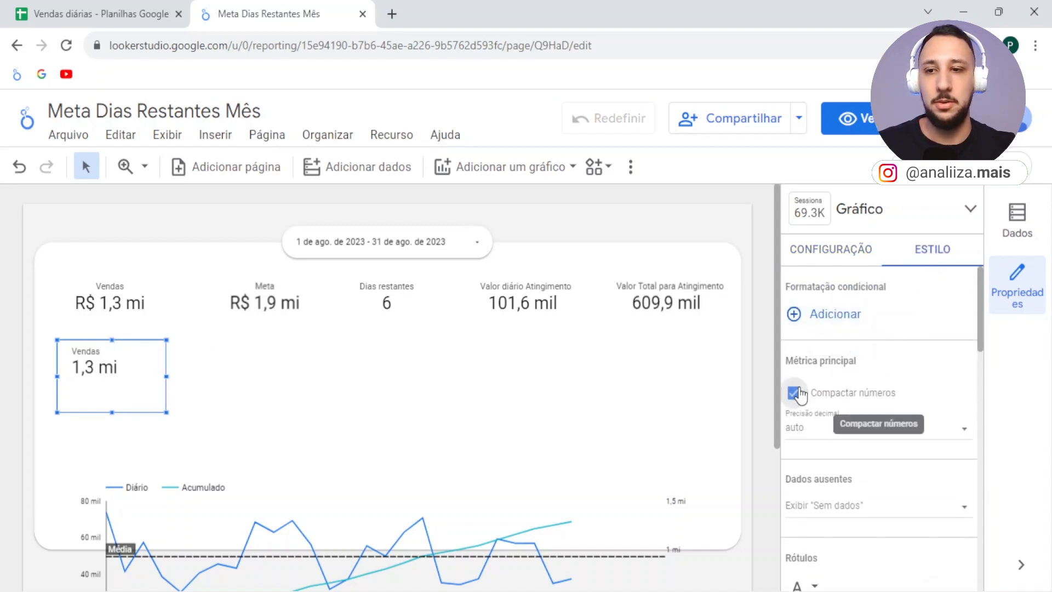
Step: Set the data type of the new scorecard's Vendas metric to currency, BRL - Real brasileiro (R$)
{"action": "left_click", "coordinate": [821, 247]}
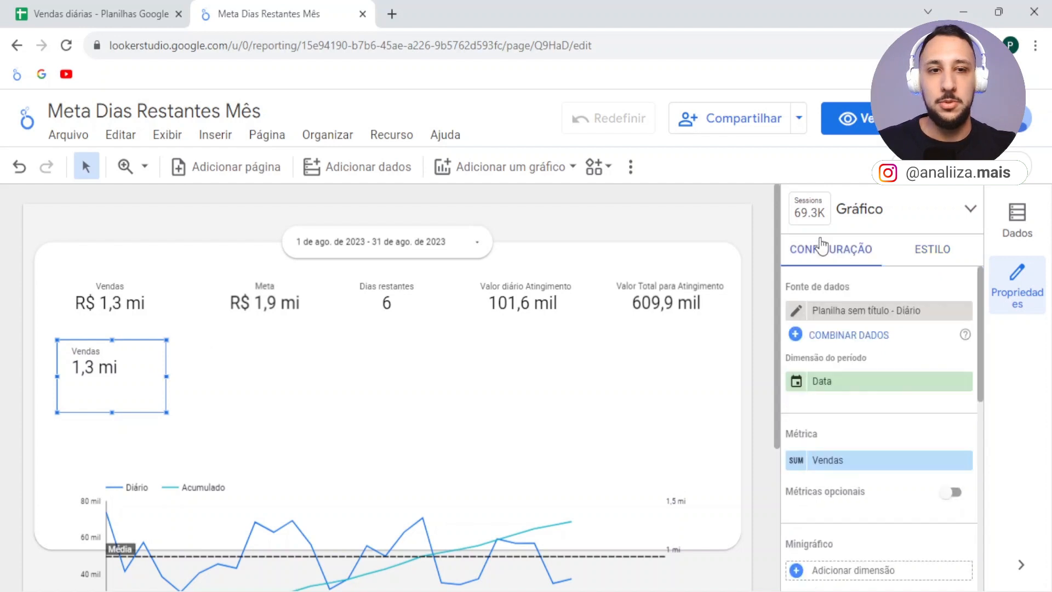
{"action": "scroll", "coordinate": [811, 387], "scroll_direction": "down", "scroll_amount": 2}
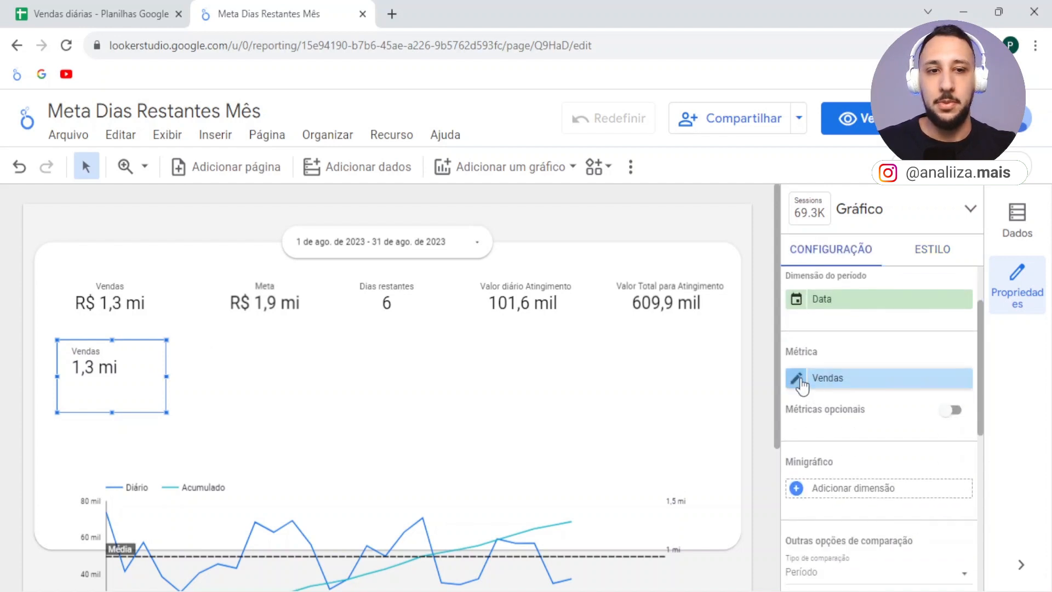
{"action": "left_click", "coordinate": [797, 377]}
{"action": "left_click", "coordinate": [618, 411]}
{"action": "left_click", "coordinate": [798, 380]}
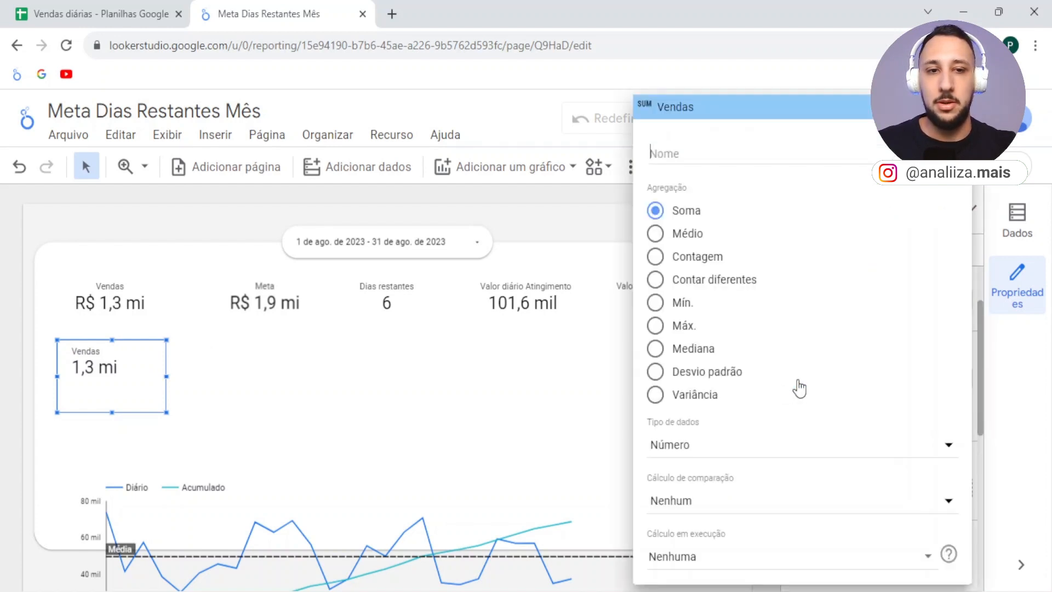
{"action": "left_click", "coordinate": [714, 445]}
{"action": "mouse_move", "coordinate": [728, 492]}
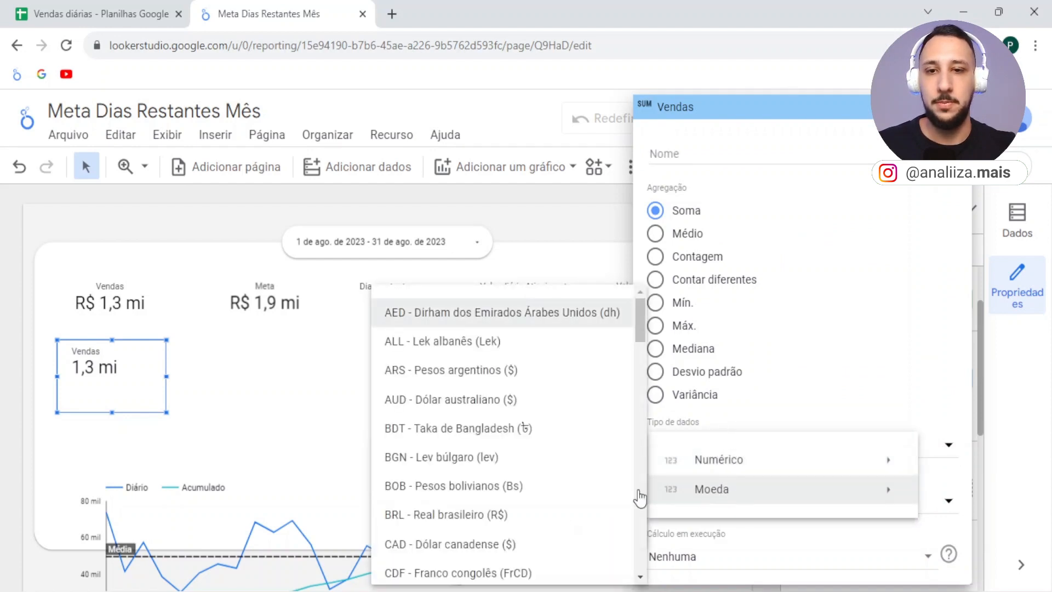
{"action": "left_click", "coordinate": [444, 514]}
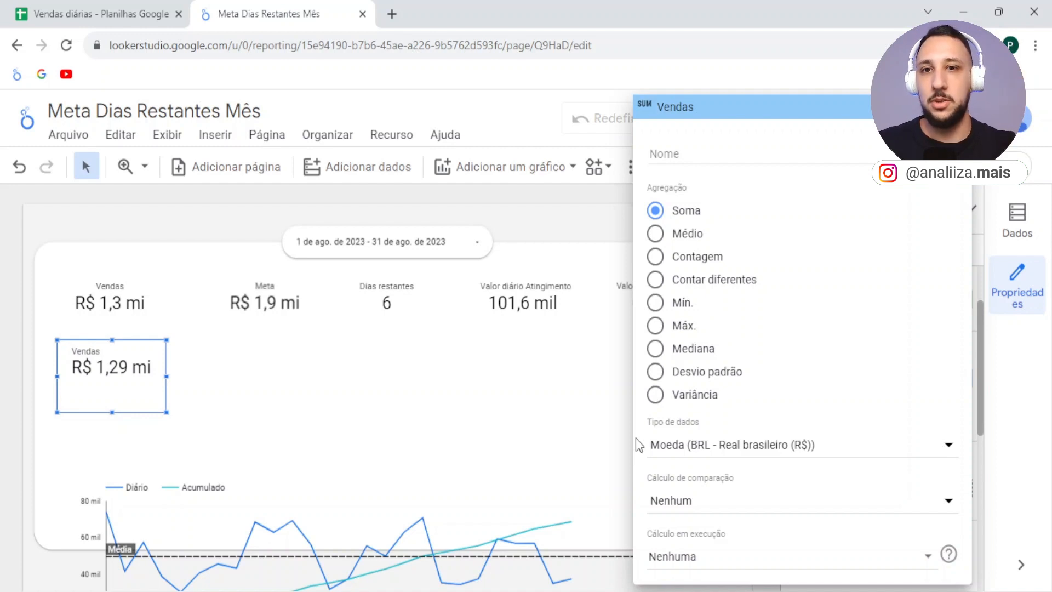
{"action": "left_click", "coordinate": [389, 141]}
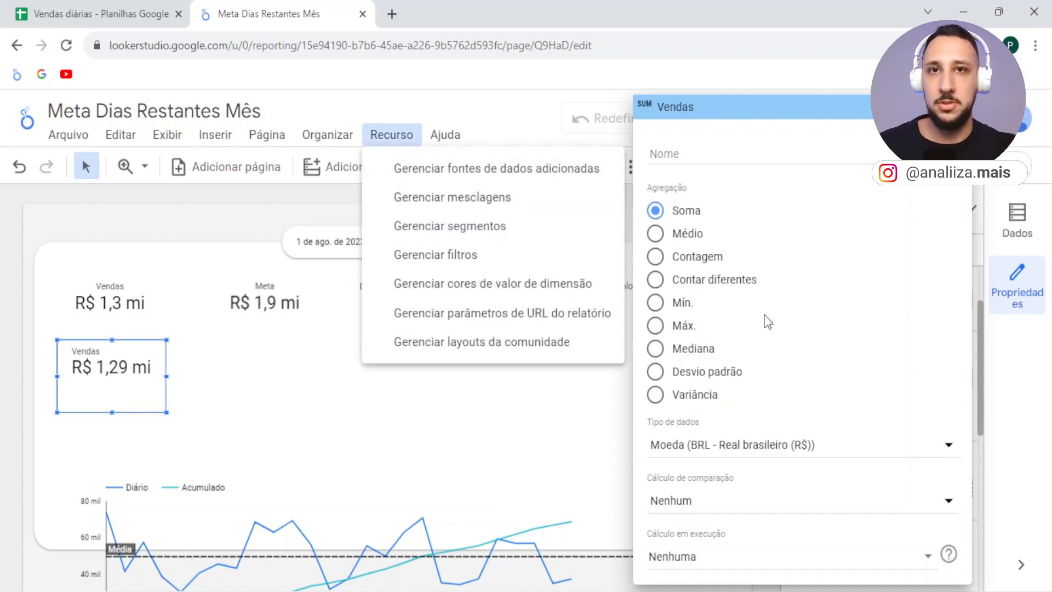
{"action": "left_click", "coordinate": [22, 372]}
{"action": "left_click", "coordinate": [141, 364]}
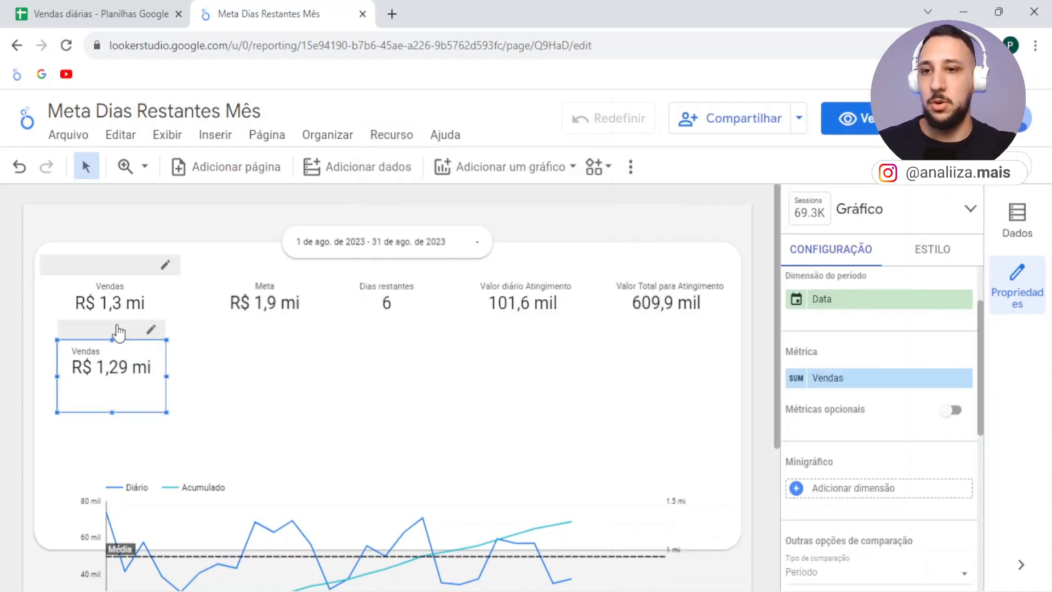
Step: Set the decimal precision of the new Vendas scorecard to 1
{"action": "left_click", "coordinate": [940, 253]}
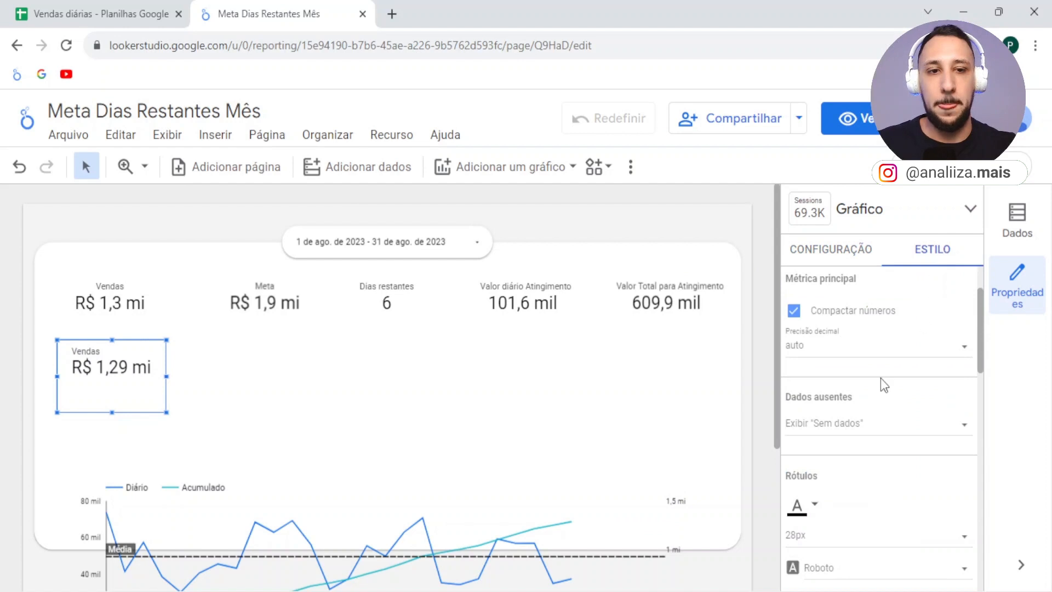
{"action": "left_click", "coordinate": [842, 353]}
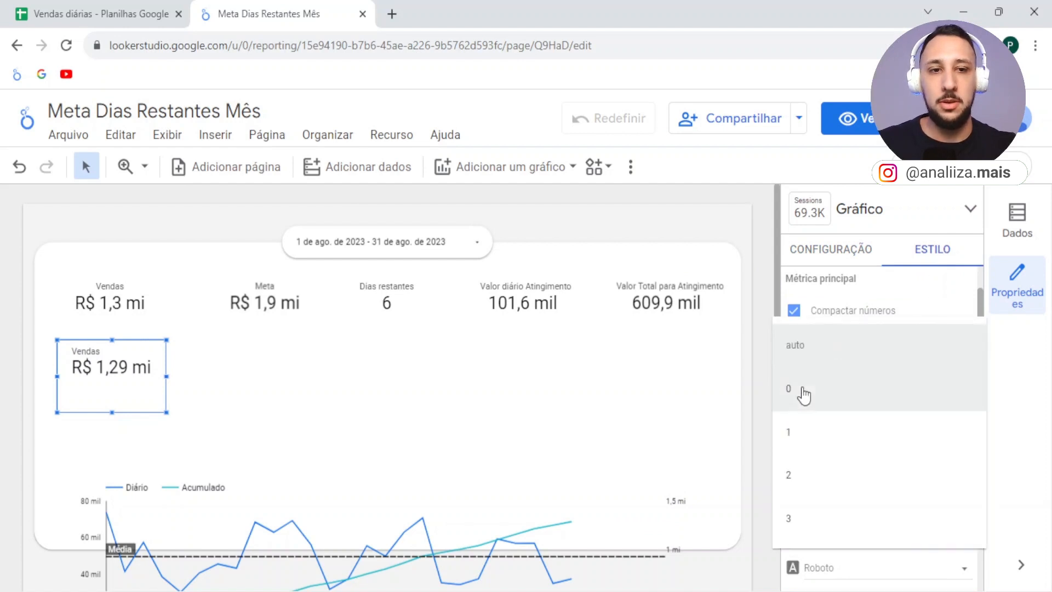
{"action": "left_click", "coordinate": [803, 432]}
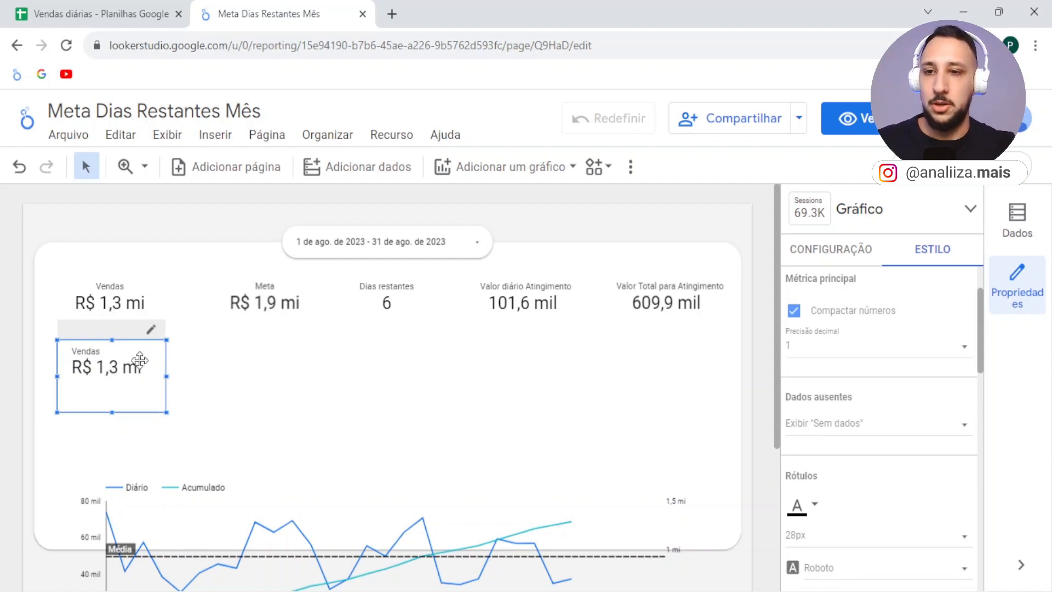
Step: Duplicate the new Vendas scorecard and place the copy beneath the existing Meta scorecard
{"action": "key", "text": "ctrl+d"}
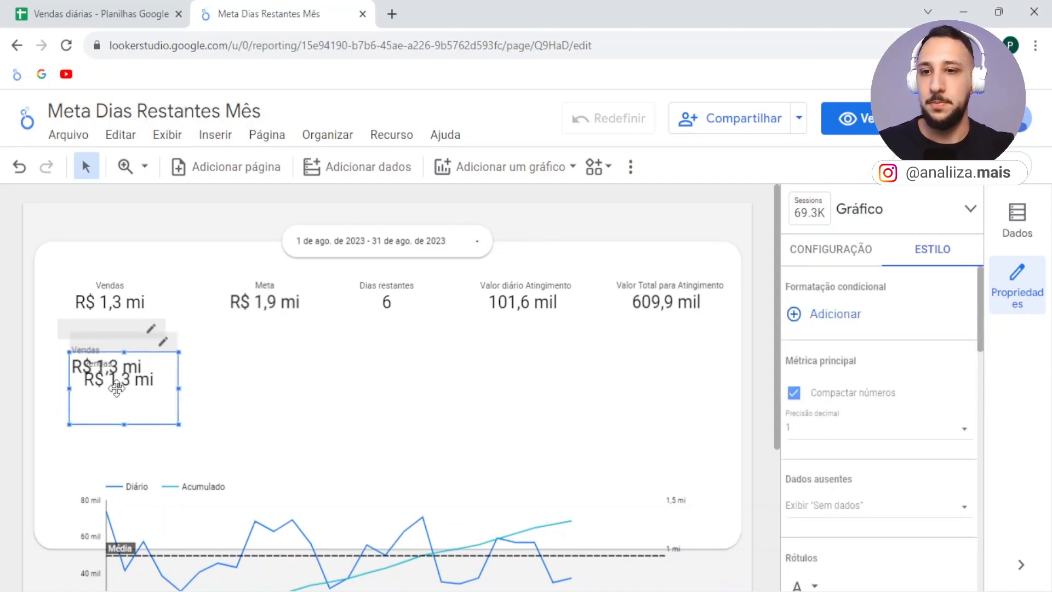
{"action": "left_click_drag", "start_coordinate": [117, 388], "coordinate": [254, 372]}
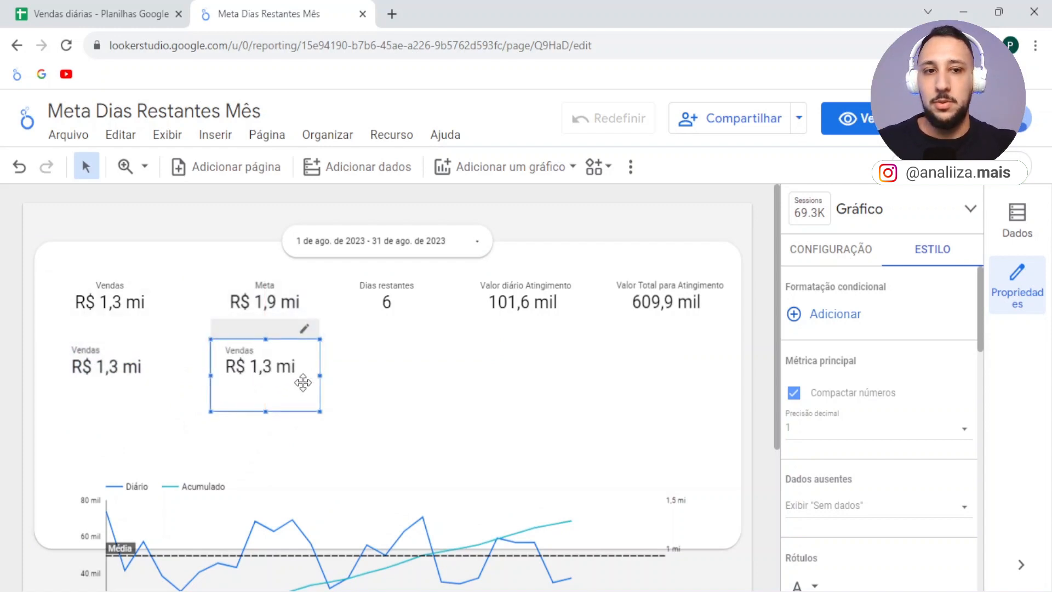
Step: Change the copied scorecard's data source to Planilha sem título - Meta and check the matching Meta sheet in the spreadsheet
{"action": "left_click", "coordinate": [820, 253]}
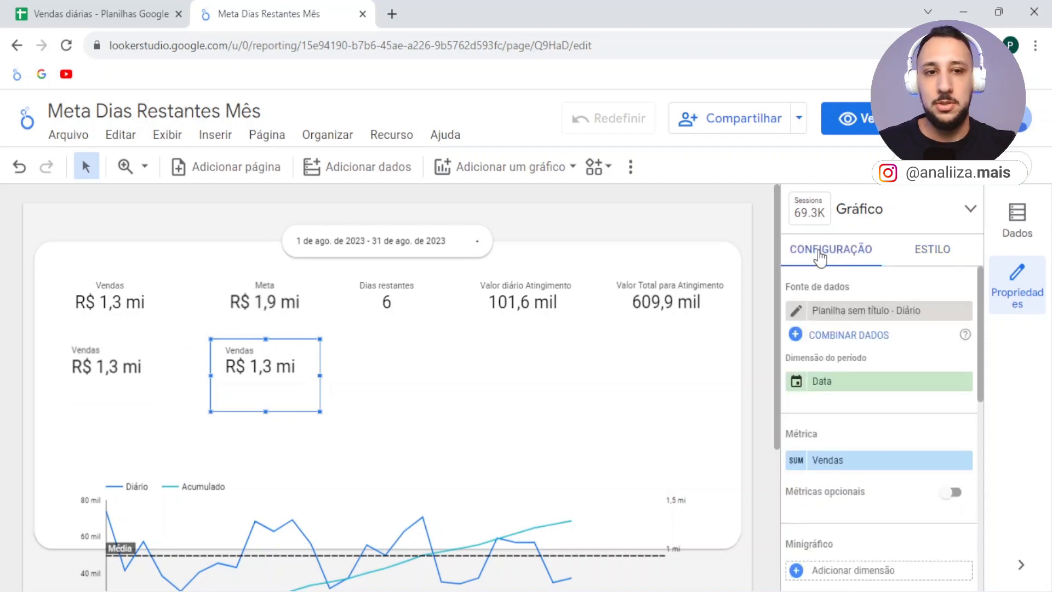
{"action": "left_click", "coordinate": [883, 310]}
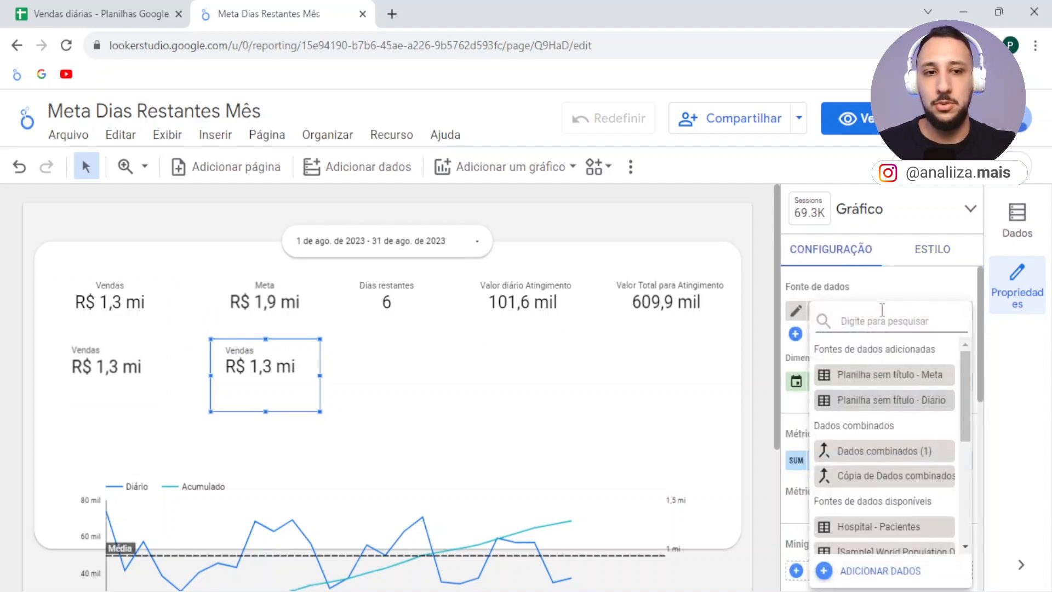
{"action": "left_click", "coordinate": [937, 378]}
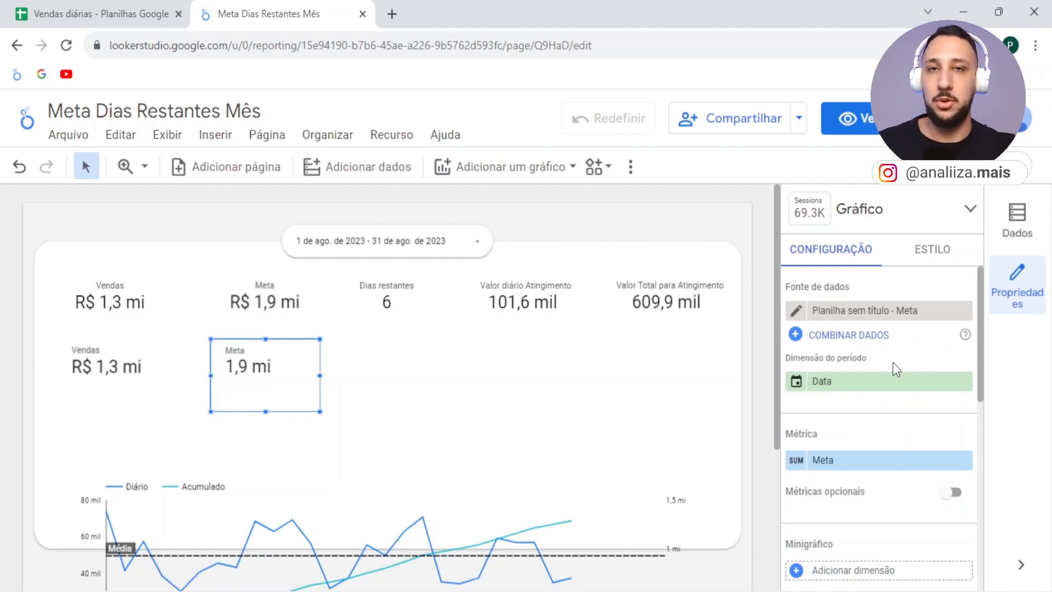
{"action": "left_click", "coordinate": [83, 4]}
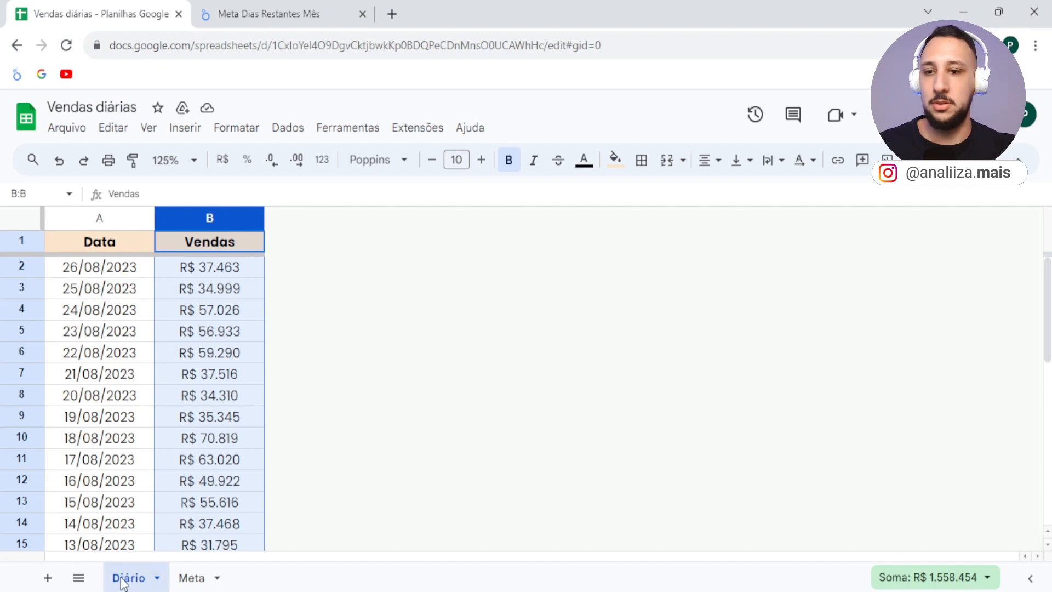
{"action": "left_click", "coordinate": [191, 581]}
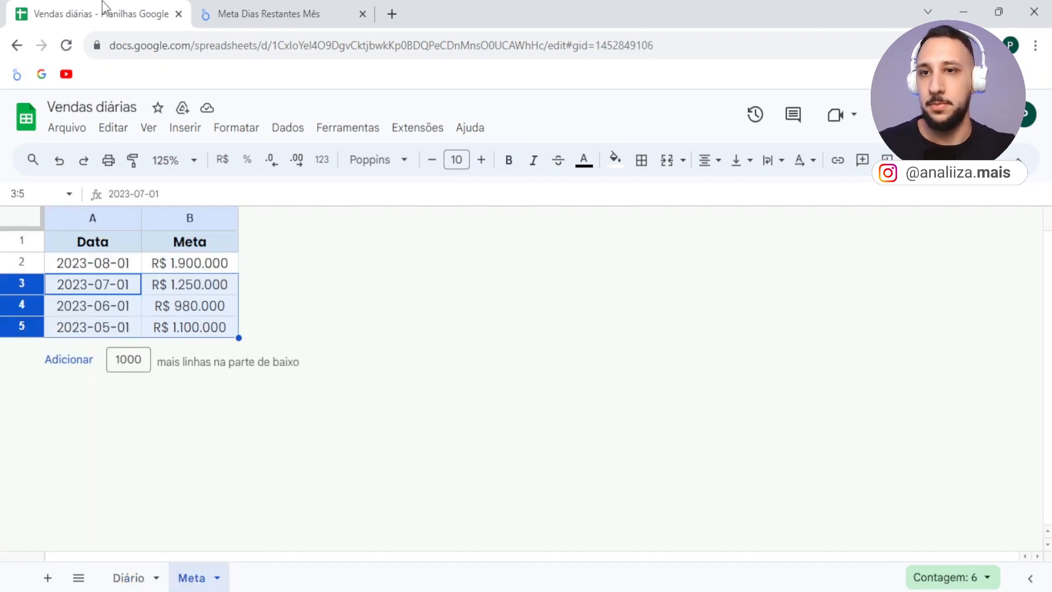
{"action": "left_click", "coordinate": [217, 7]}
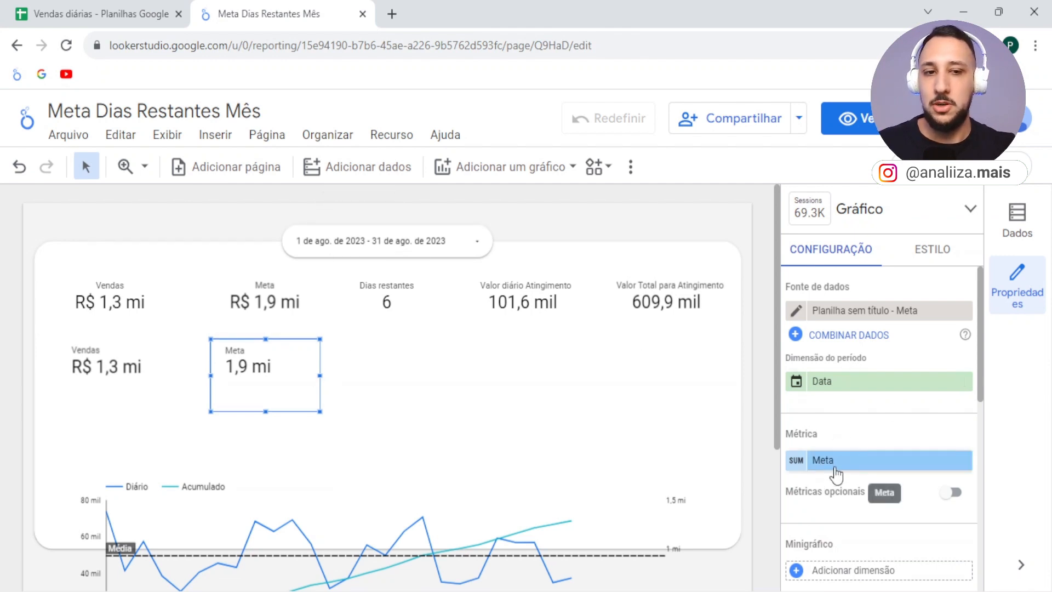
Step: Set the data type of the copied scorecard's Meta metric to currency, BRL - Real brasileiro (R$)
{"action": "scroll", "coordinate": [826, 464], "scroll_direction": "down", "scroll_amount": 1}
{"action": "scroll", "coordinate": [827, 468], "scroll_direction": "up", "scroll_amount": 1}
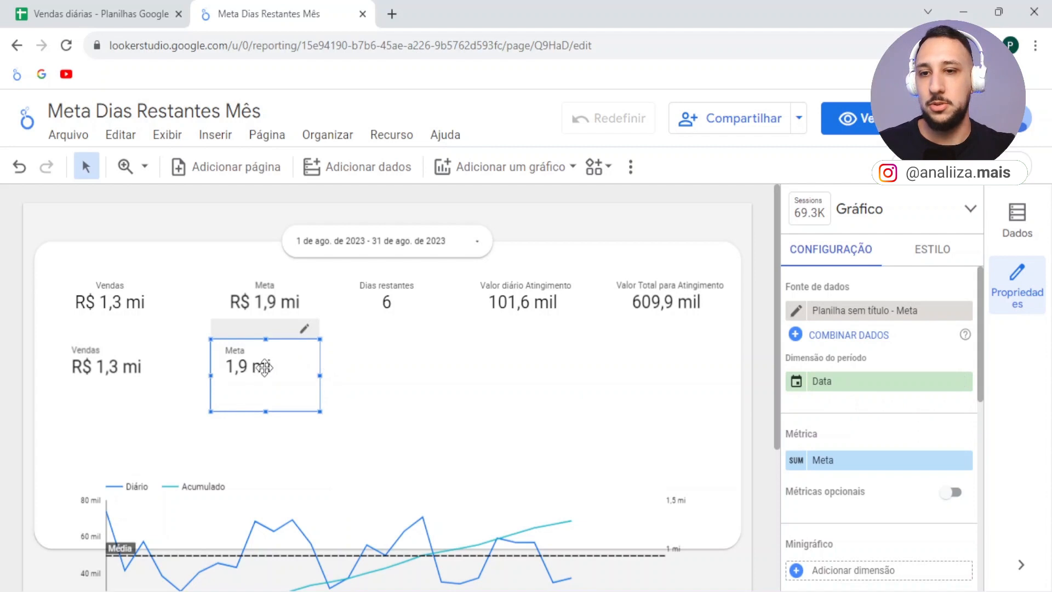
{"action": "scroll", "coordinate": [820, 426], "scroll_direction": "down", "scroll_amount": 2}
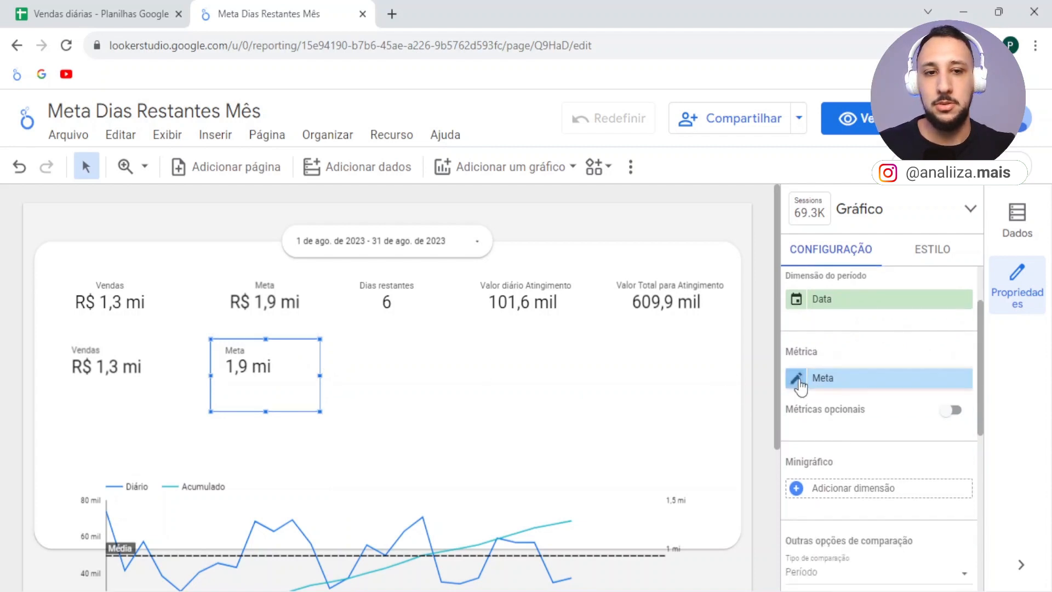
{"action": "left_click", "coordinate": [797, 379]}
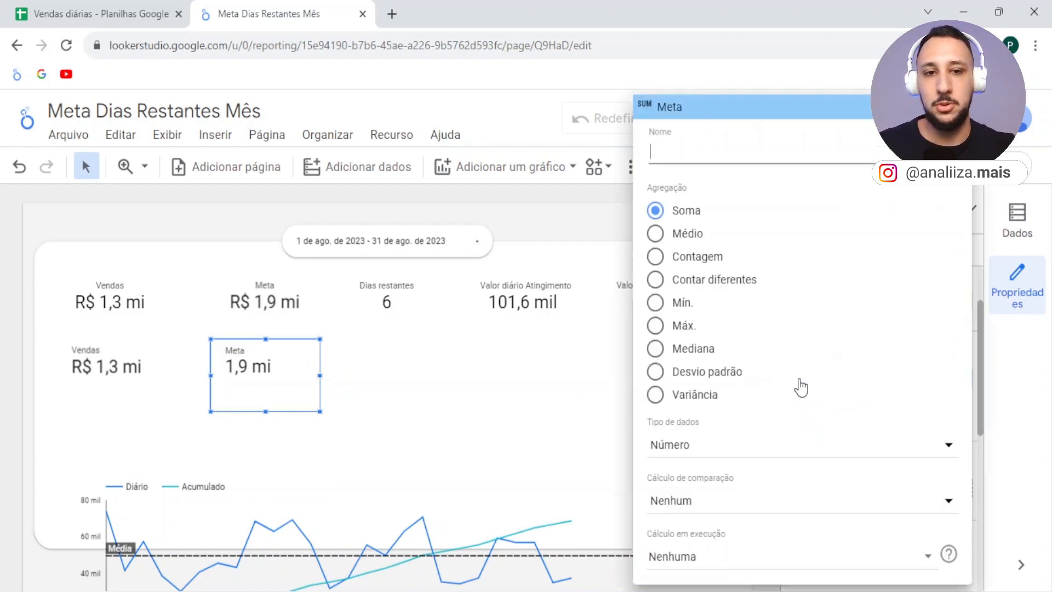
{"action": "left_click", "coordinate": [710, 454]}
{"action": "mouse_move", "coordinate": [712, 492]}
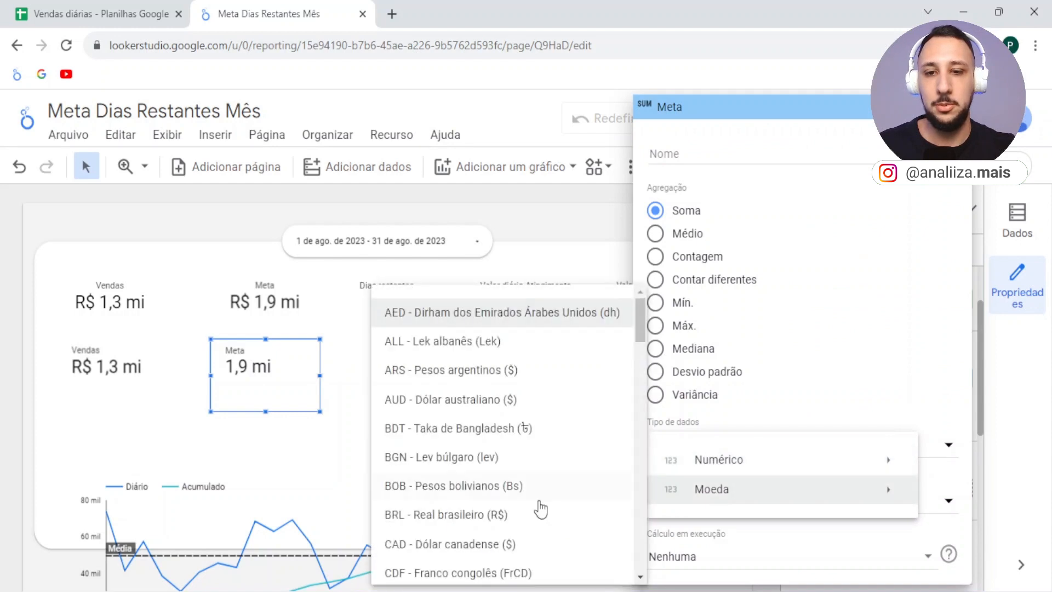
{"action": "left_click", "coordinate": [432, 514]}
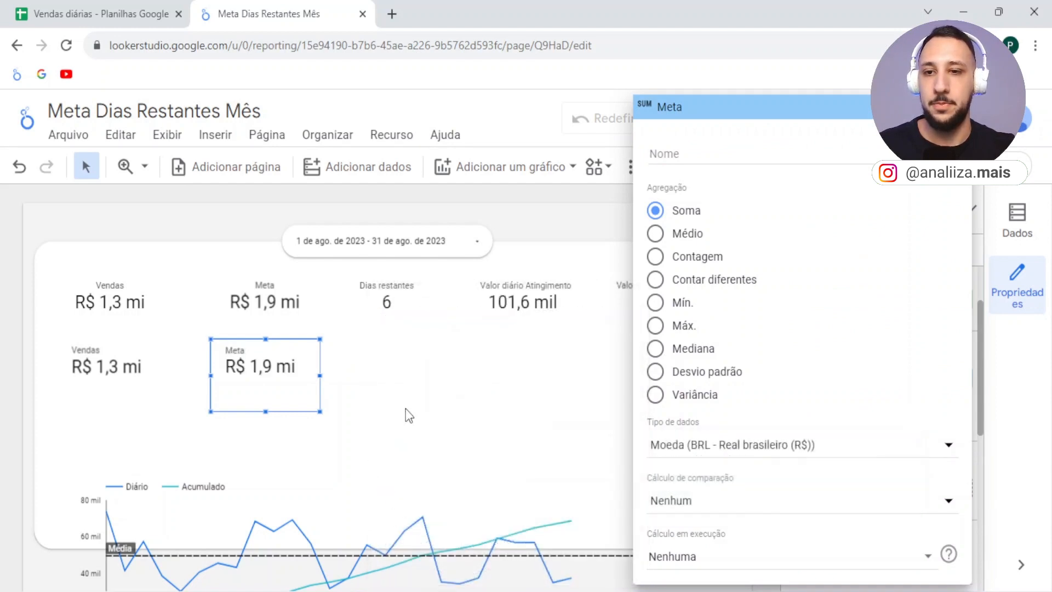
{"action": "left_click", "coordinate": [403, 408]}
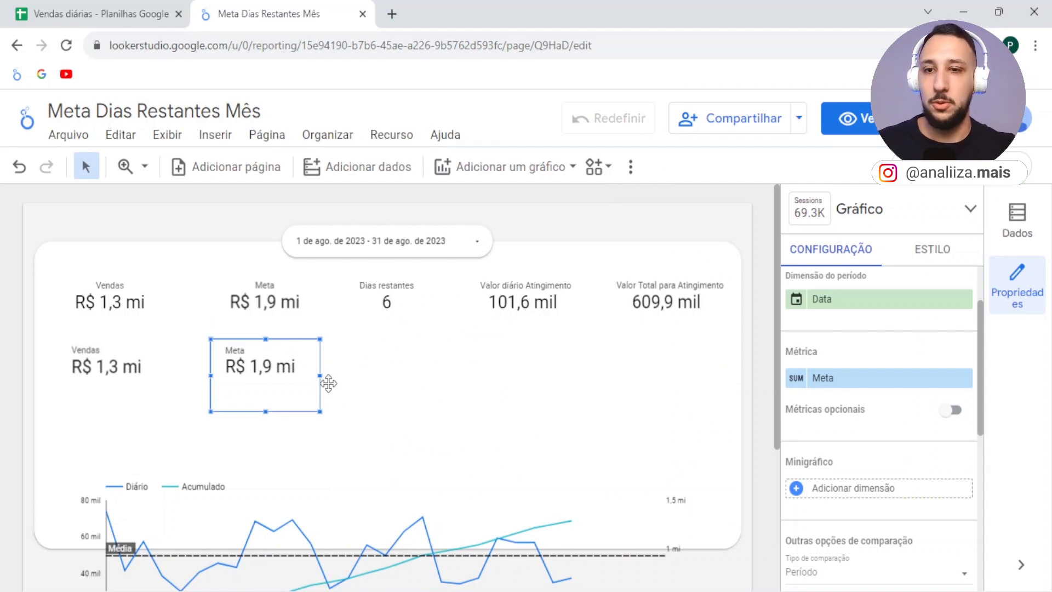
Step: Copy the new Meta scorecard into the empty area beneath the Dias restantes scorecard
{"action": "mouse_move", "coordinate": [284, 349]}
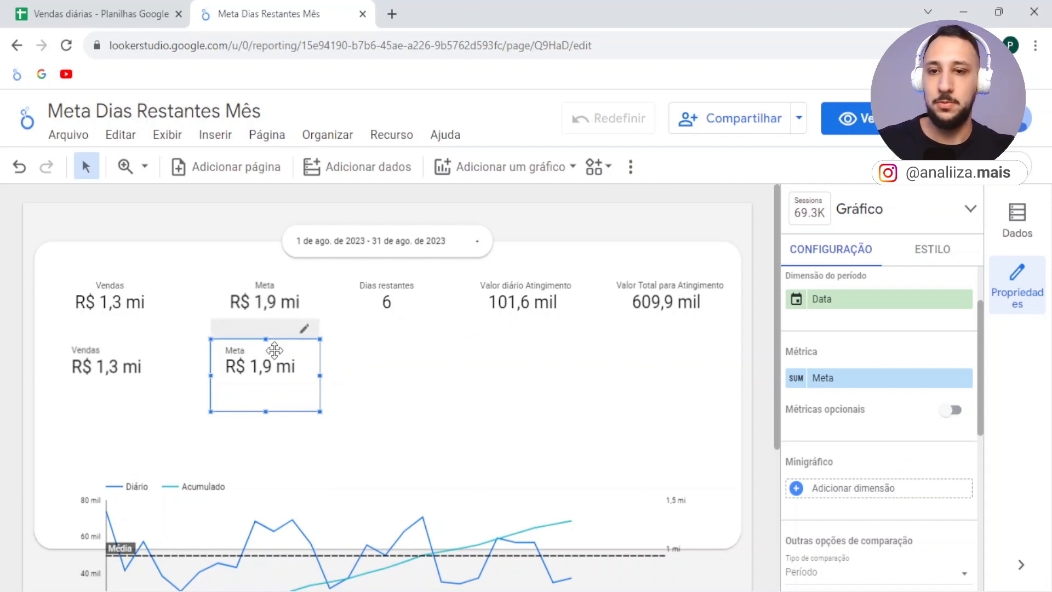
{"action": "left_click_drag", "start_coordinate": [272, 351], "coordinate": [381, 365]}
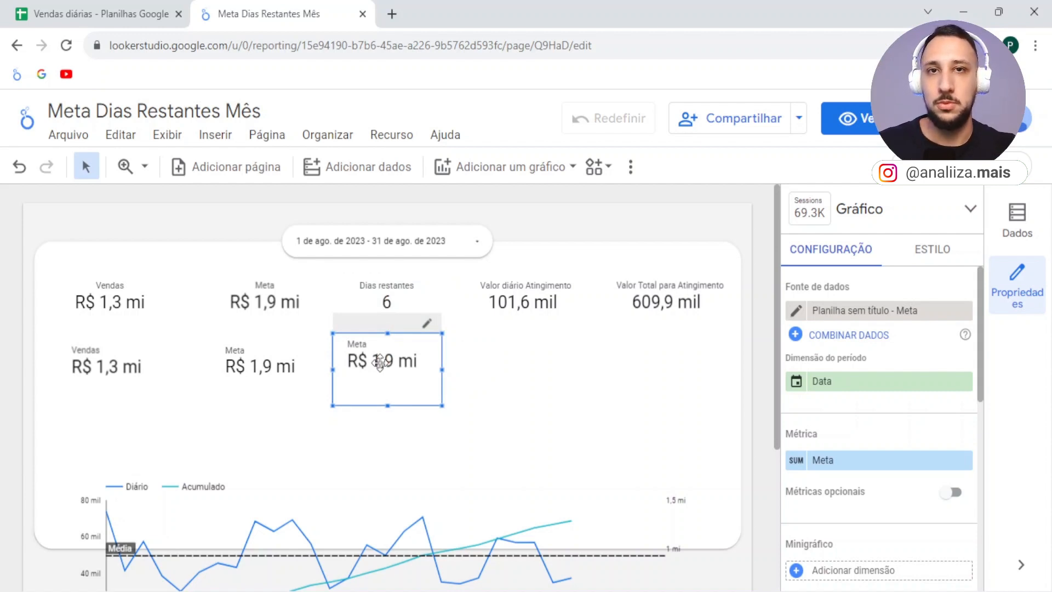
Step: Add a calculated field named Dias restantes to the data source Planilha sem título - Diário
{"action": "left_click", "coordinate": [394, 136]}
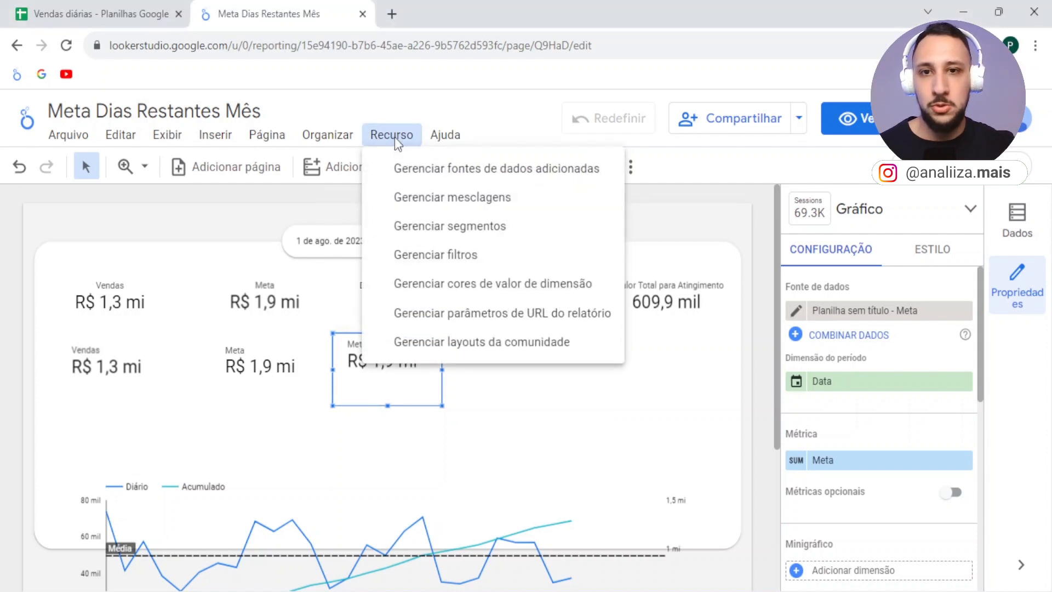
{"action": "left_click", "coordinate": [451, 169]}
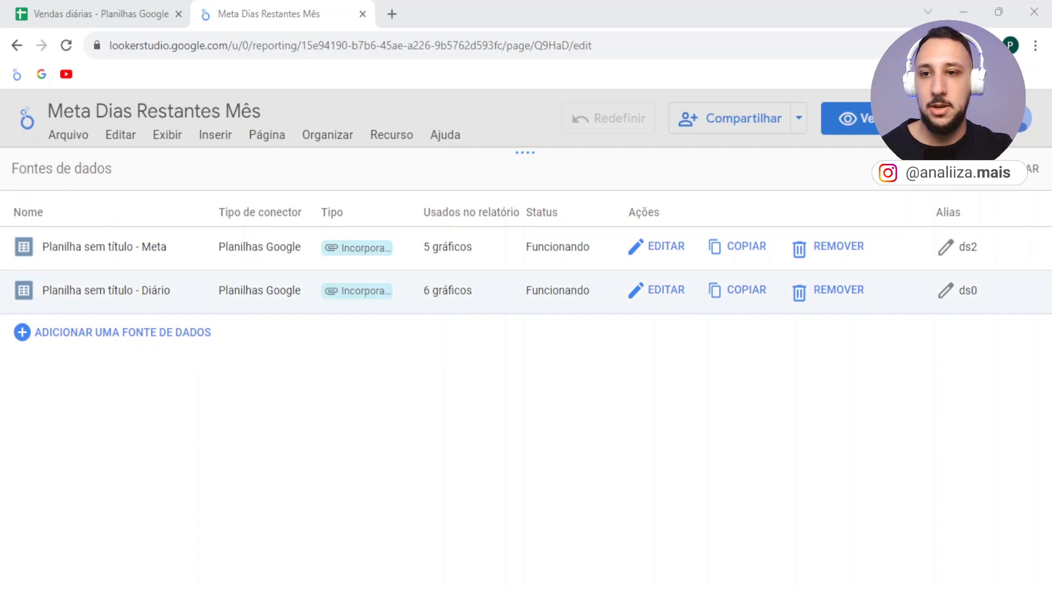
{"action": "left_click", "coordinate": [674, 297]}
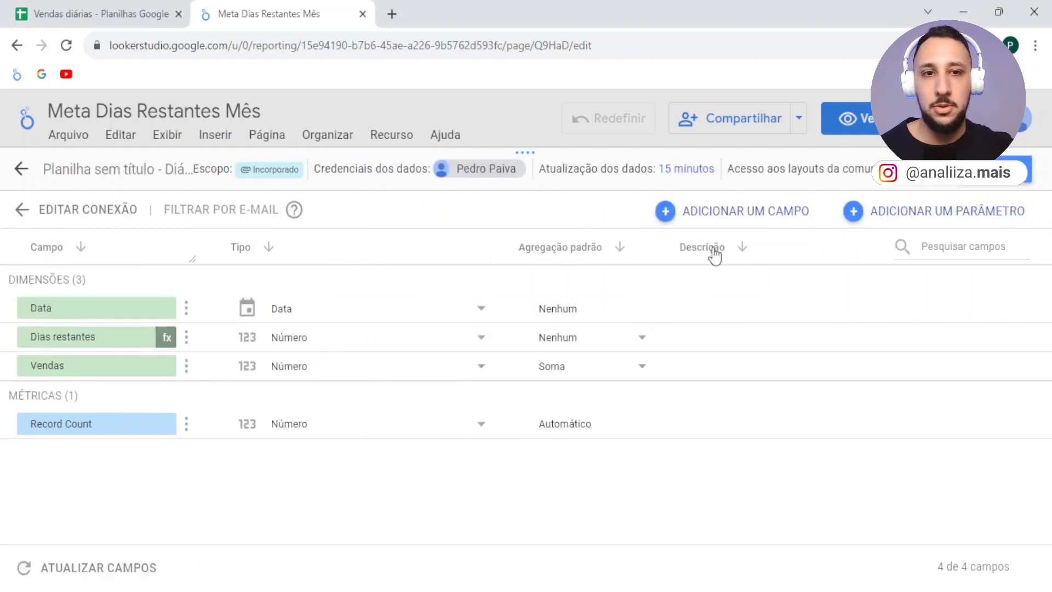
{"action": "left_click", "coordinate": [732, 218]}
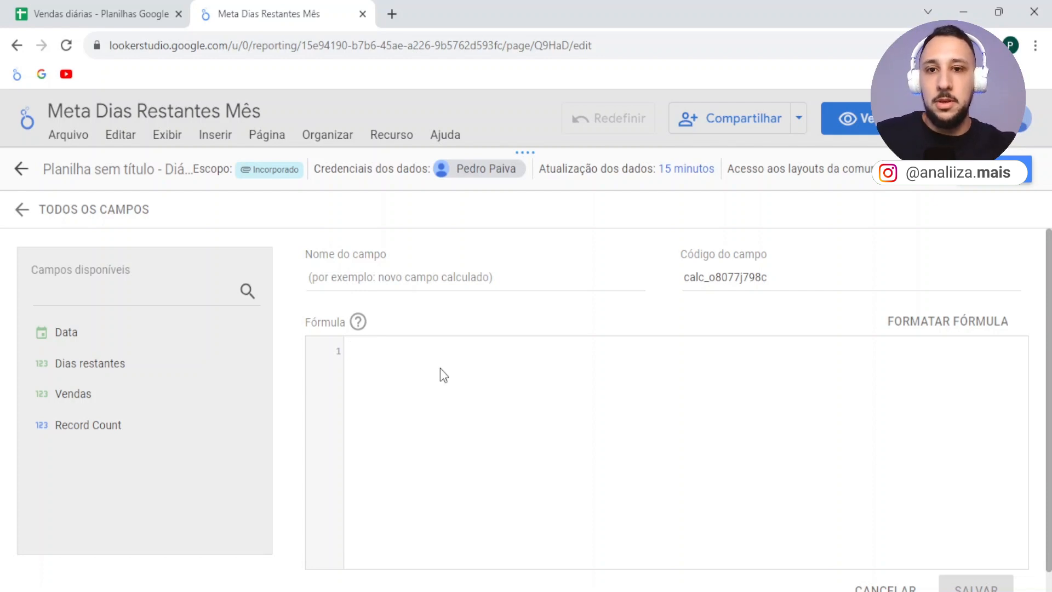
{"action": "left_click", "coordinate": [430, 282]}
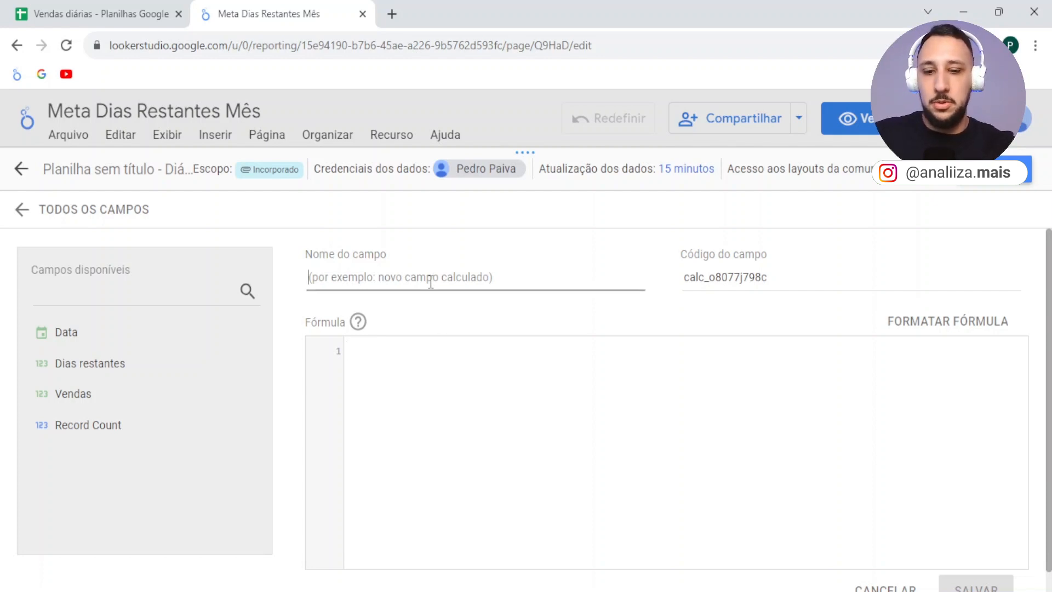
{"action": "type", "text": "Dias rest"}
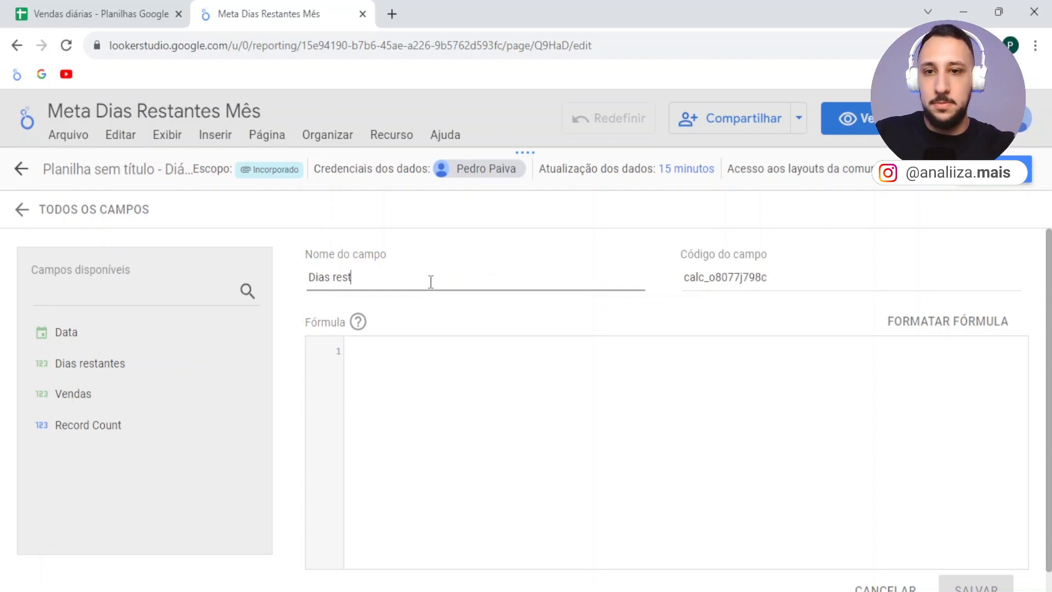
{"action": "type", "text": "antes"}
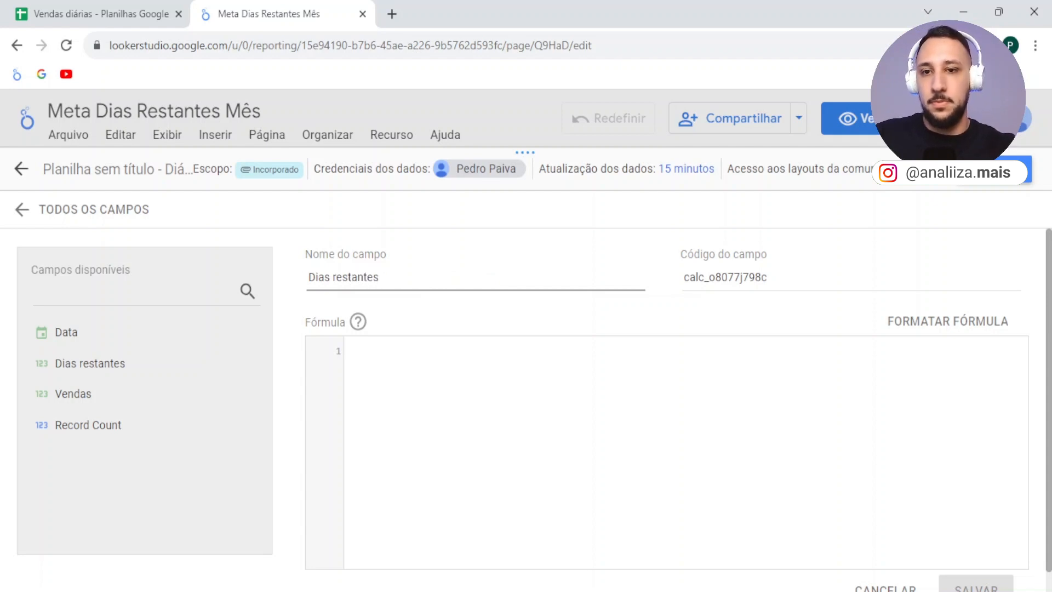
Step: Start the Dias restantes formula with the DATETIME_ADD function and check the Data column in the Vendas diárias spreadsheet
{"action": "left_click", "coordinate": [423, 376]}
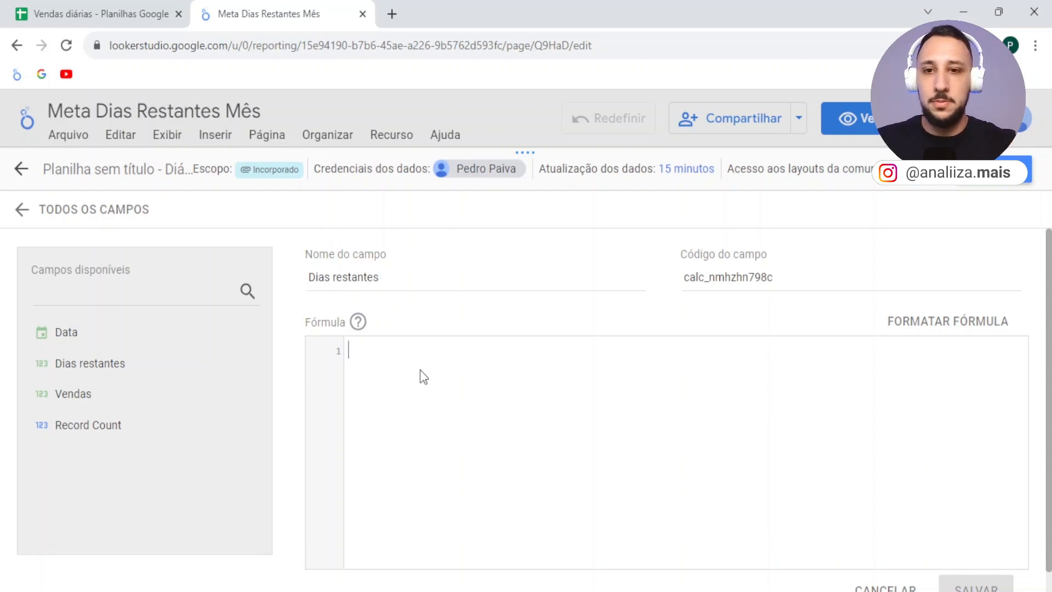
{"action": "left_click", "coordinate": [424, 377]}
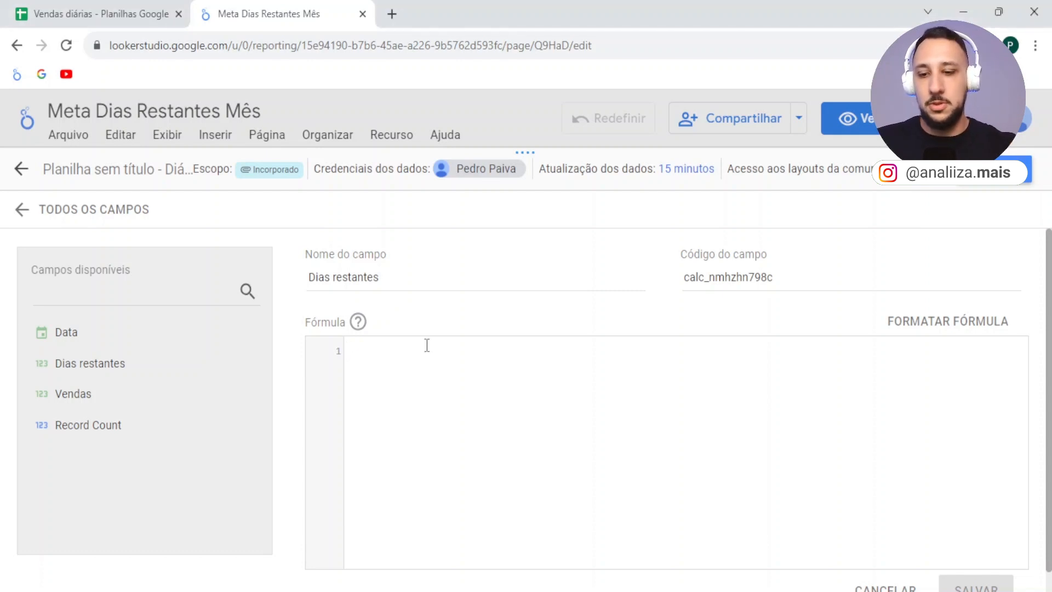
{"action": "type", "text": "DATETI"}
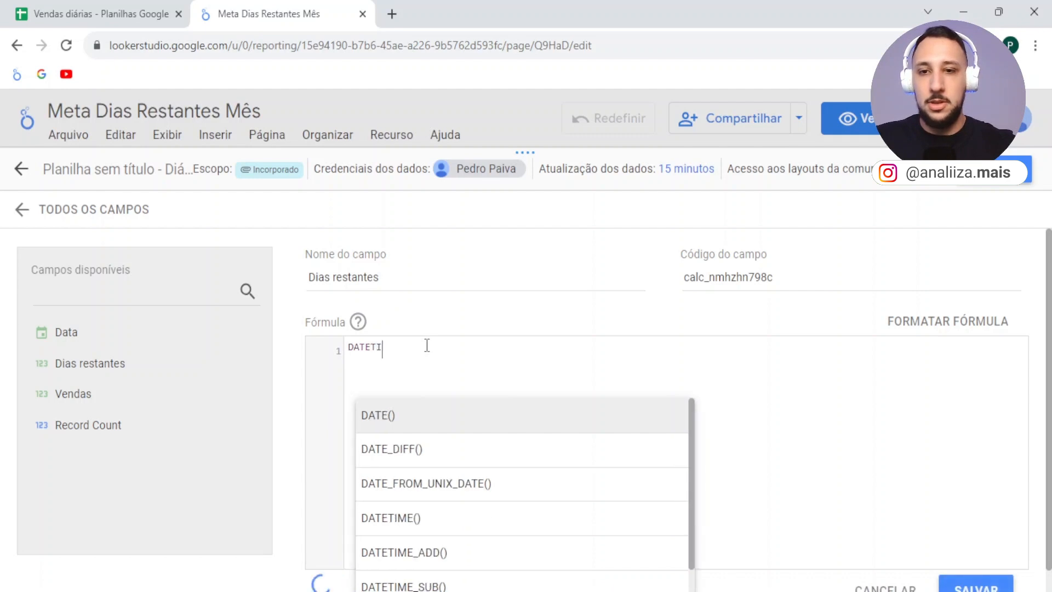
{"action": "type", "text": "ME_ADD"}
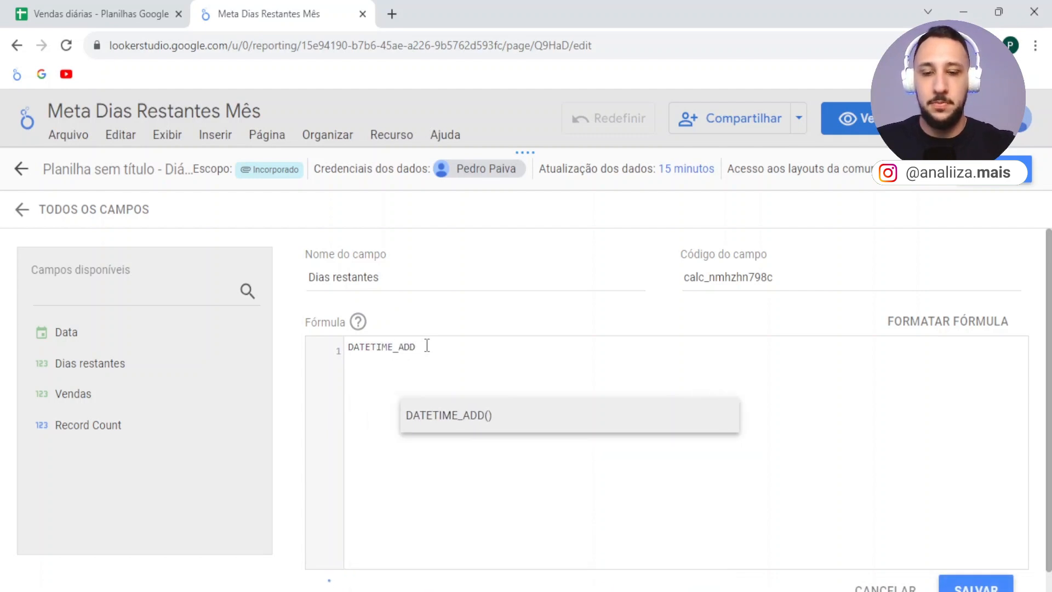
{"action": "type", "text": "("}
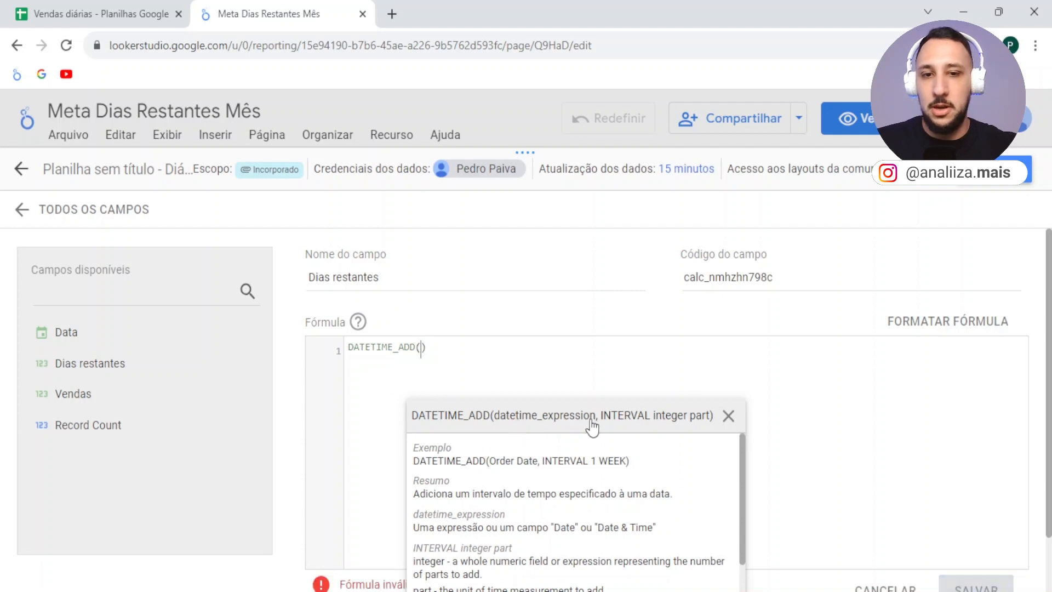
{"action": "left_click", "coordinate": [80, 2]}
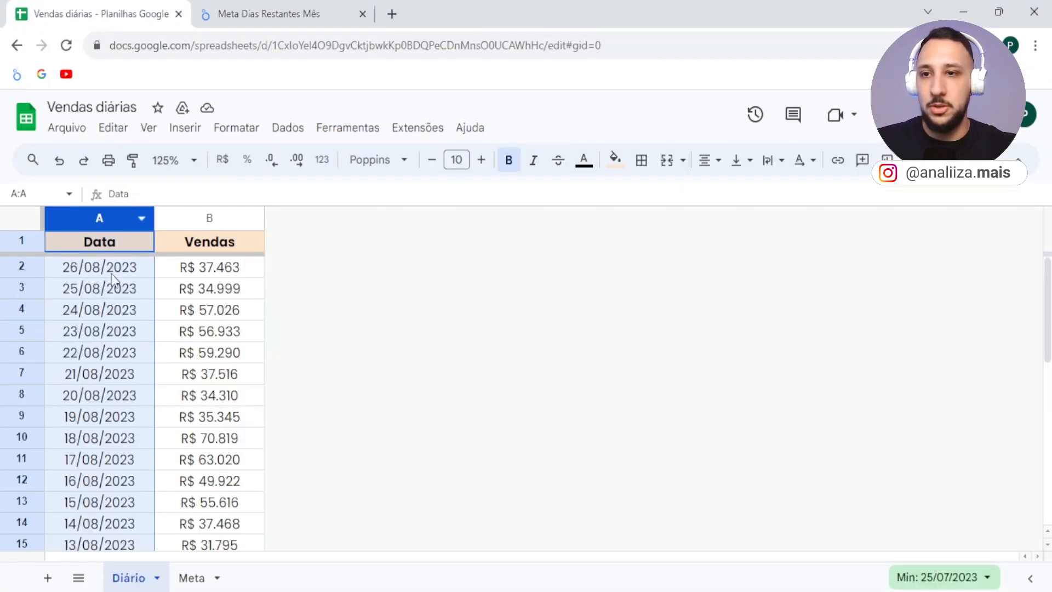
{"action": "left_click", "coordinate": [271, 2]}
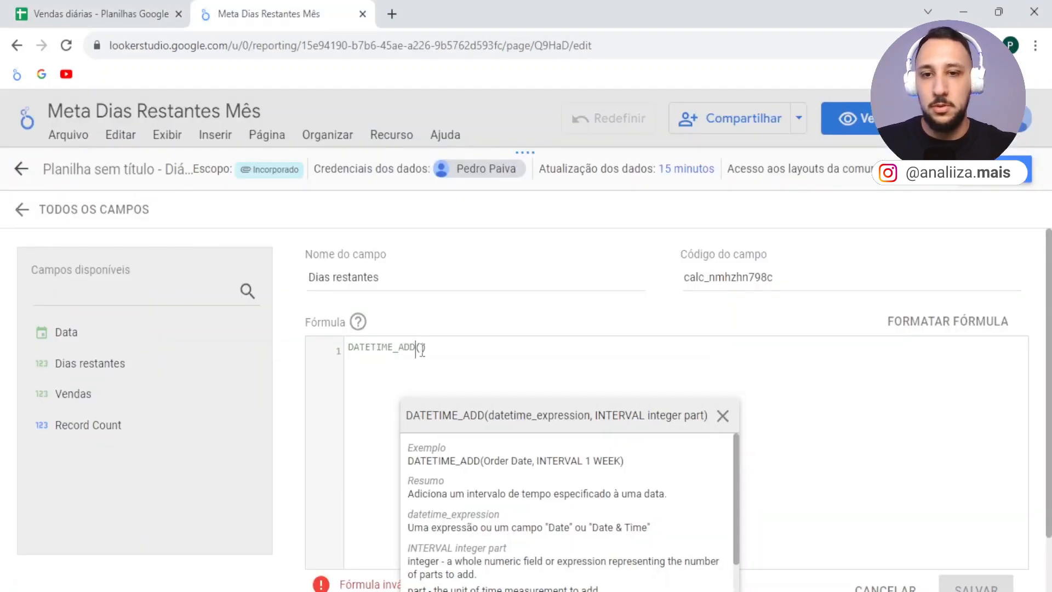
Step: Fill in the DATETIME_ADD arguments with the Data field and INTERVAL 1 MONTH
{"action": "type", "text": "Dat"}
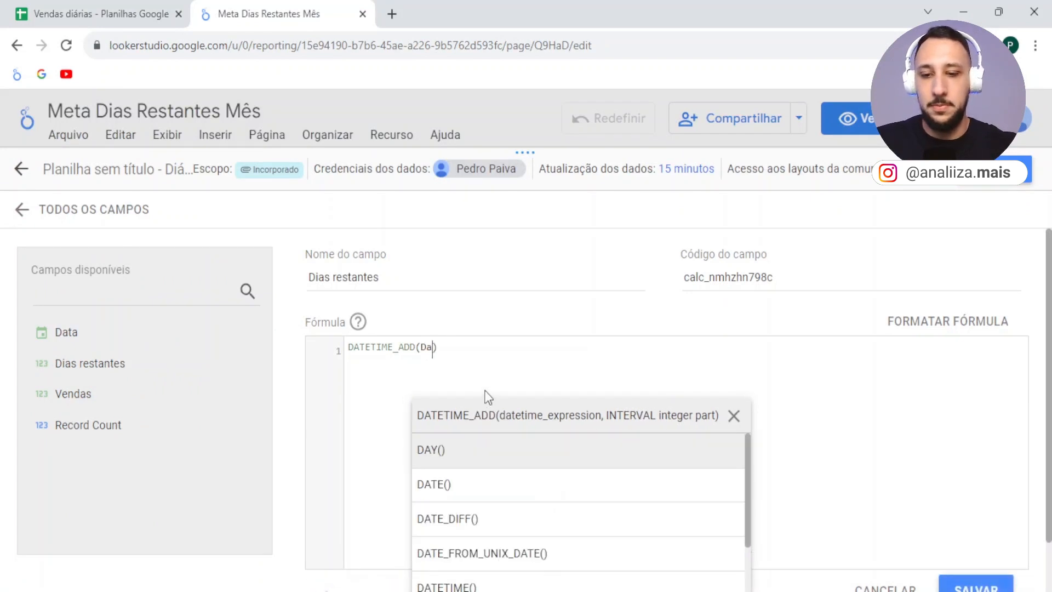
{"action": "key", "text": "Return"}
{"action": "type", "text": ","}
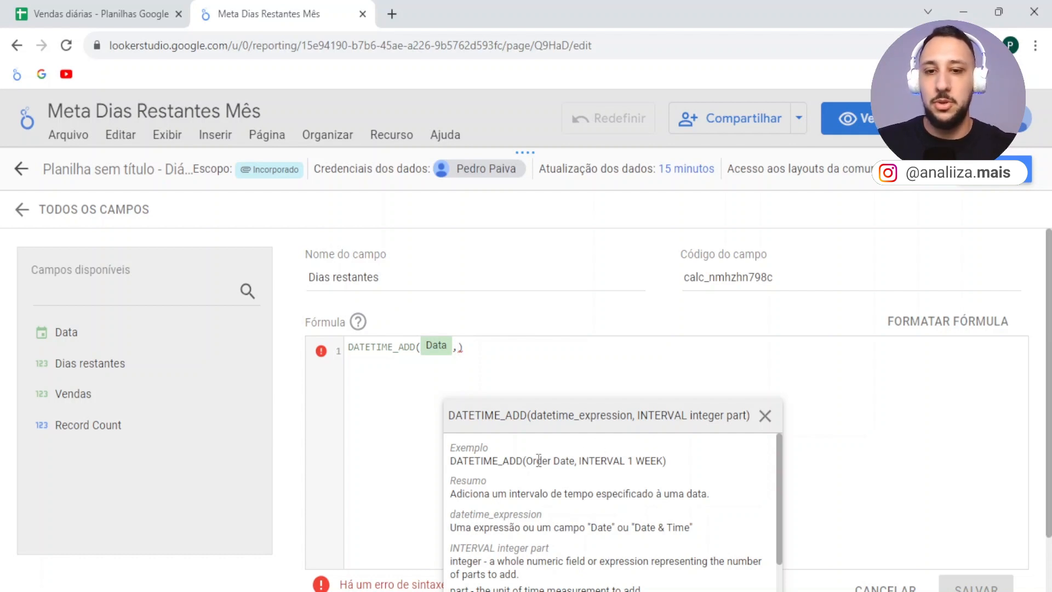
{"action": "mouse_move", "coordinate": [459, 343]}
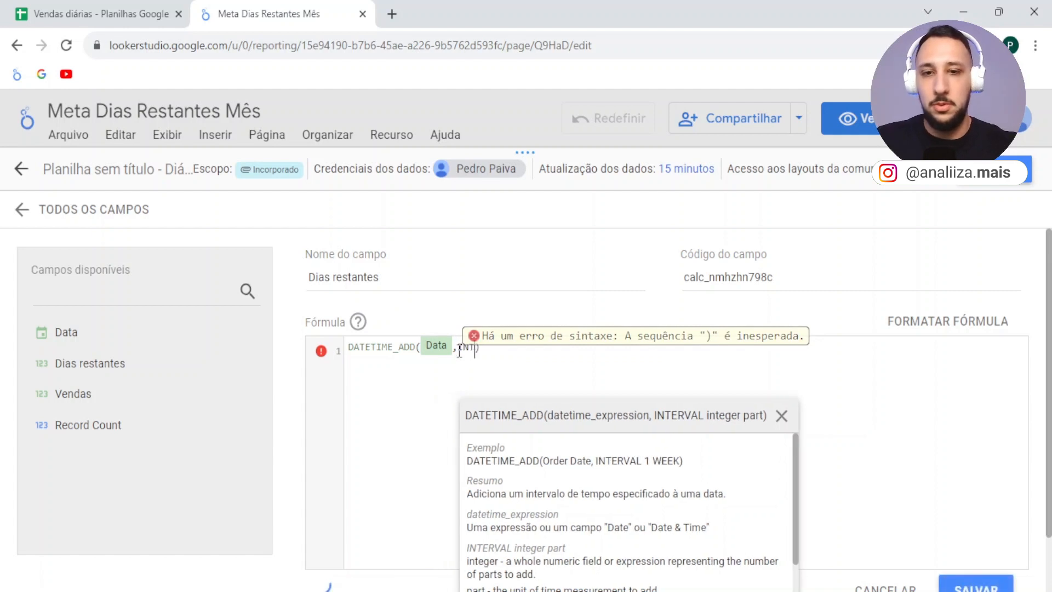
{"action": "type", "text": "INTERVAL"}
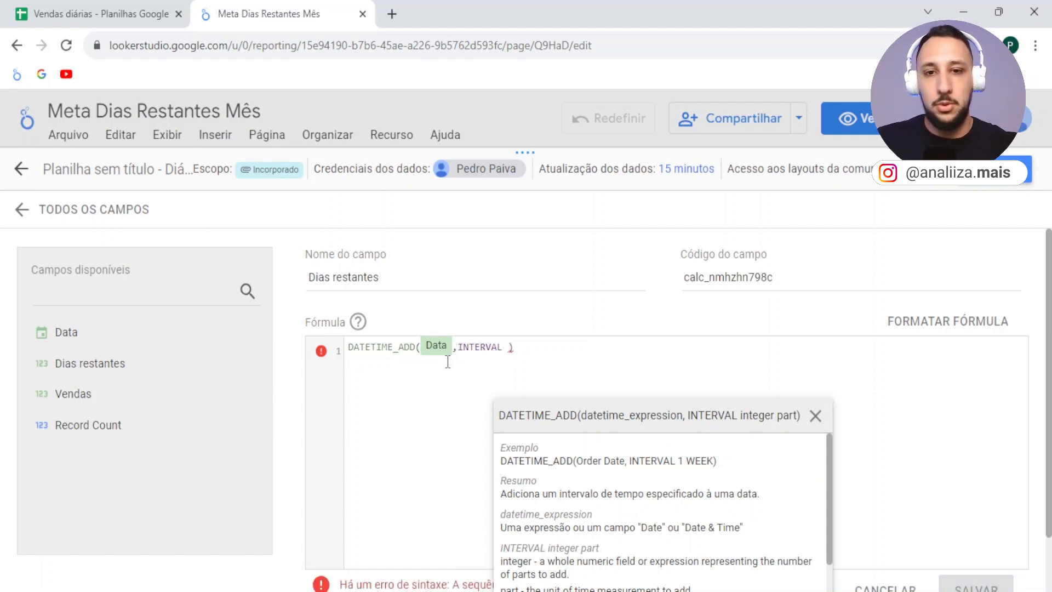
{"action": "type", "text": "1"}
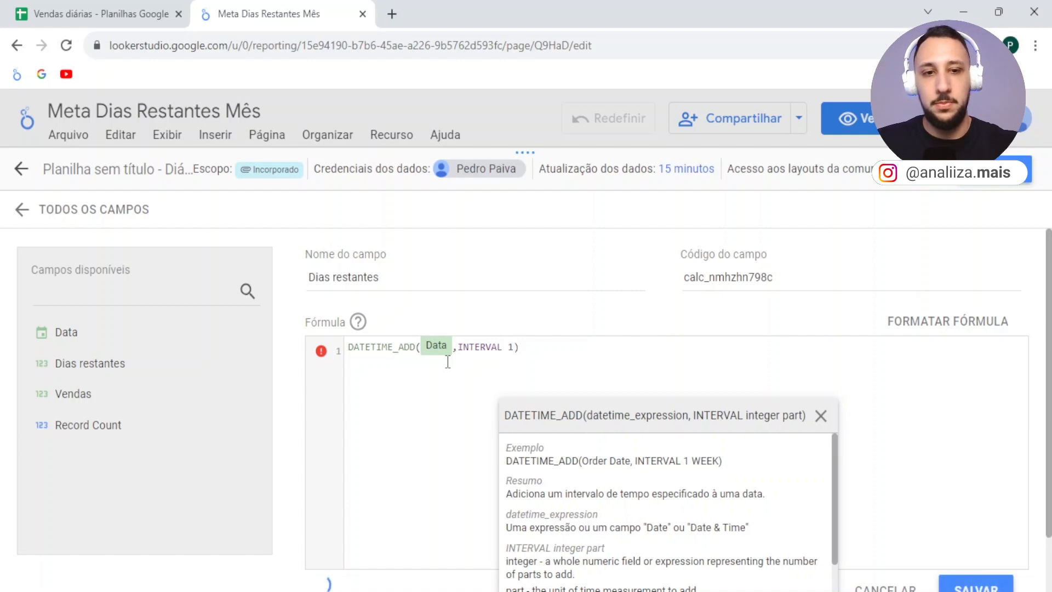
{"action": "type", "text": " MONTH"}
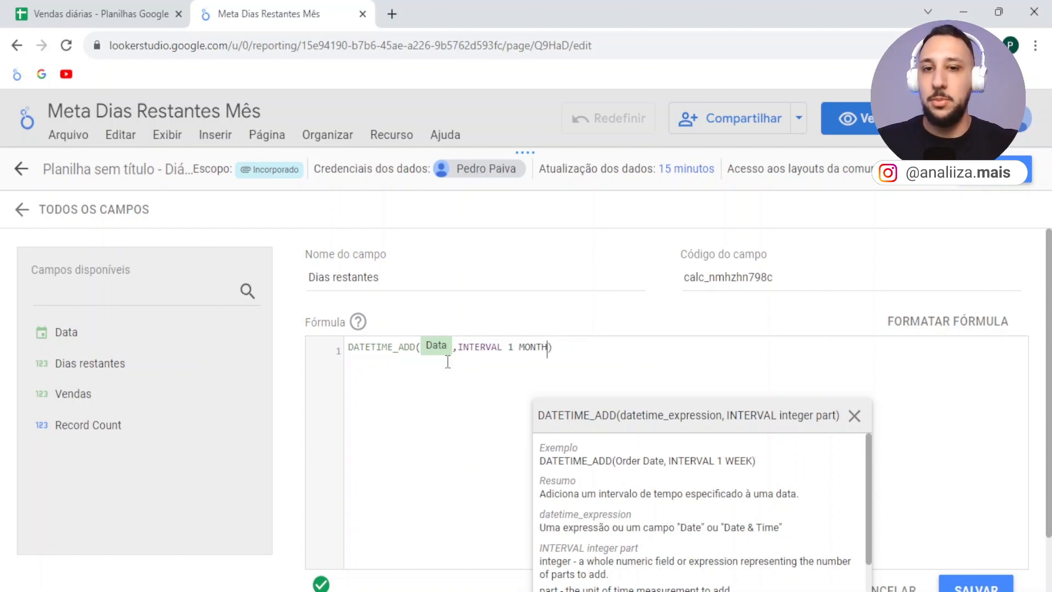
Step: Put an opening DATETIME_TRUNC( before the DATETIME_ADD expression and review the function's expected arguments
{"action": "left_click", "coordinate": [351, 356]}
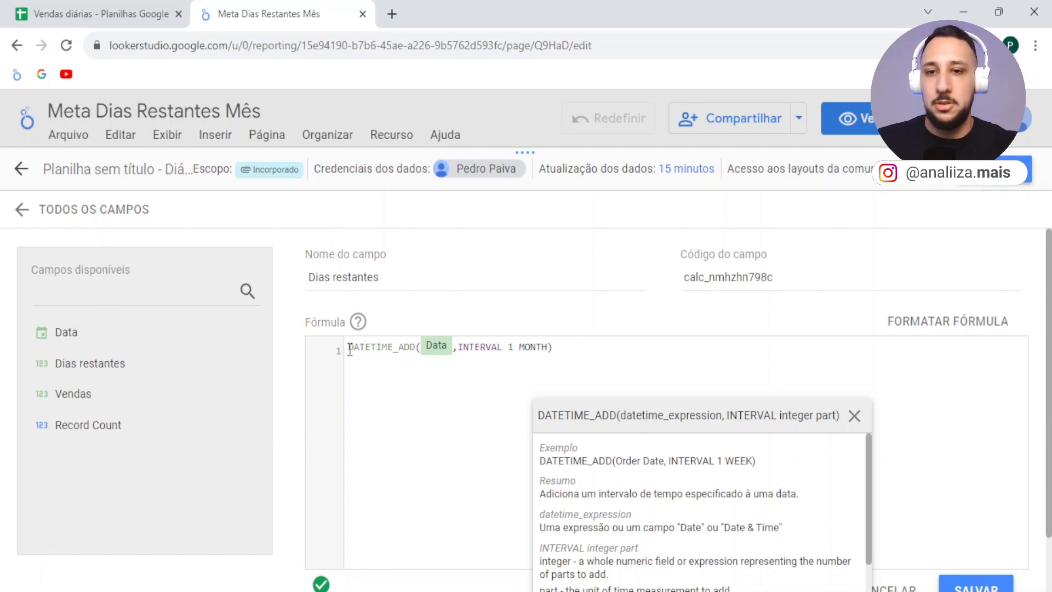
{"action": "type", "text": "DATETIME_T"}
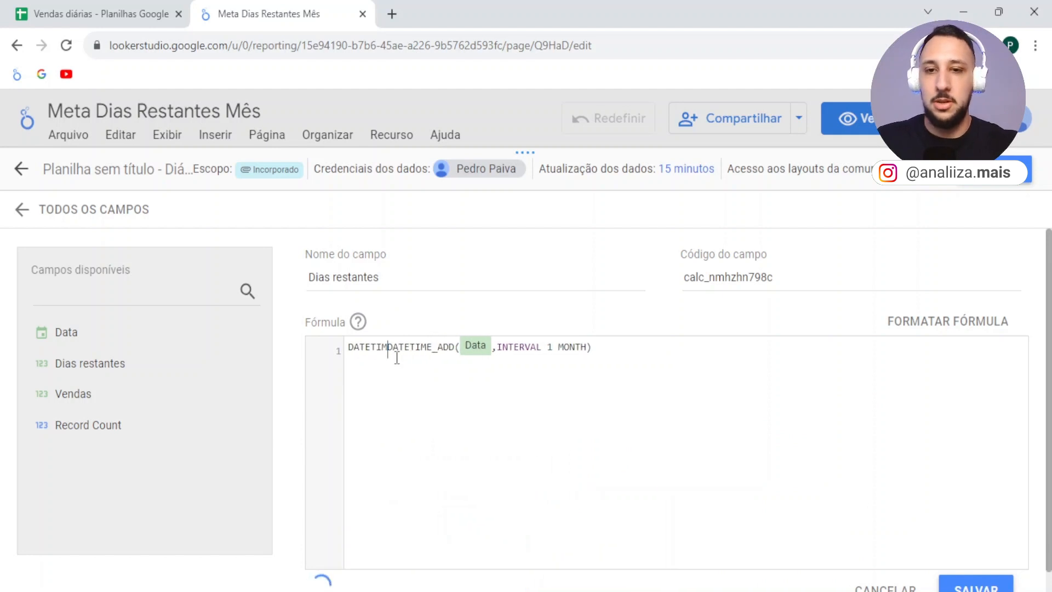
{"action": "type", "text": "RUNC("}
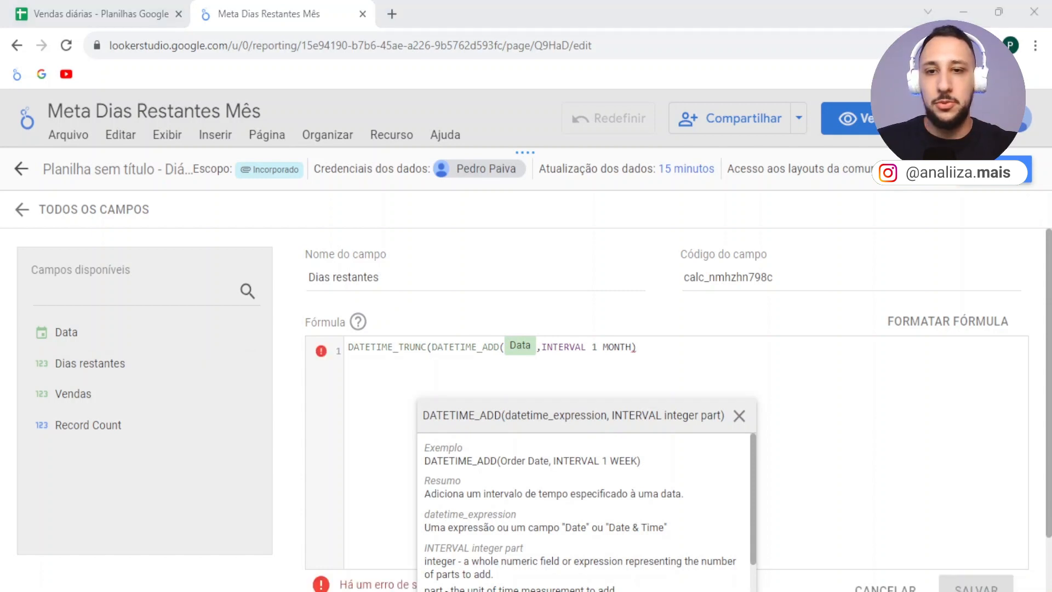
{"action": "left_click", "coordinate": [563, 351]}
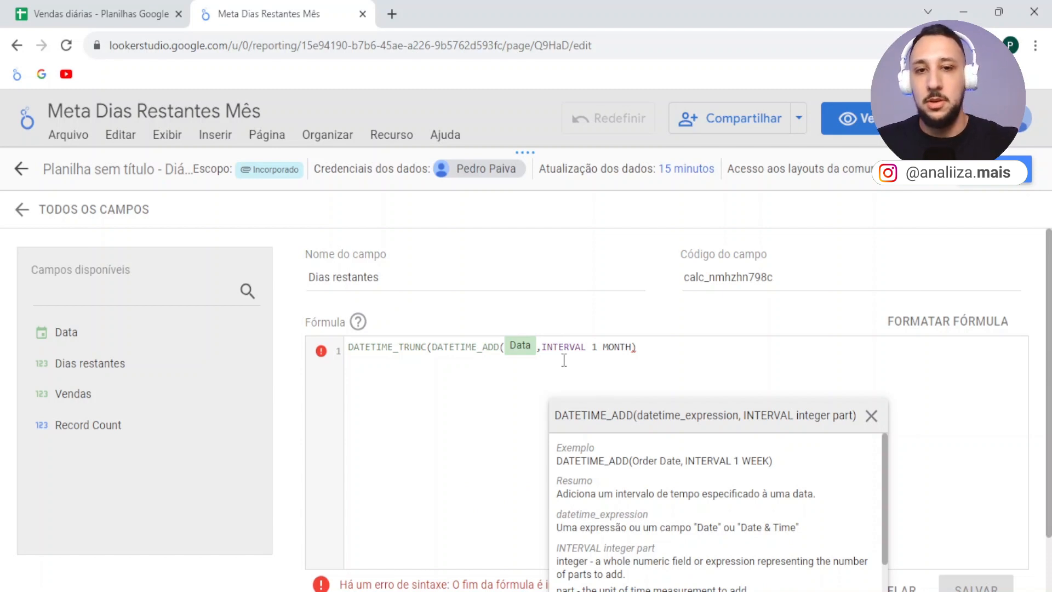
{"action": "left_click_drag", "start_coordinate": [349, 348], "coordinate": [433, 353]}
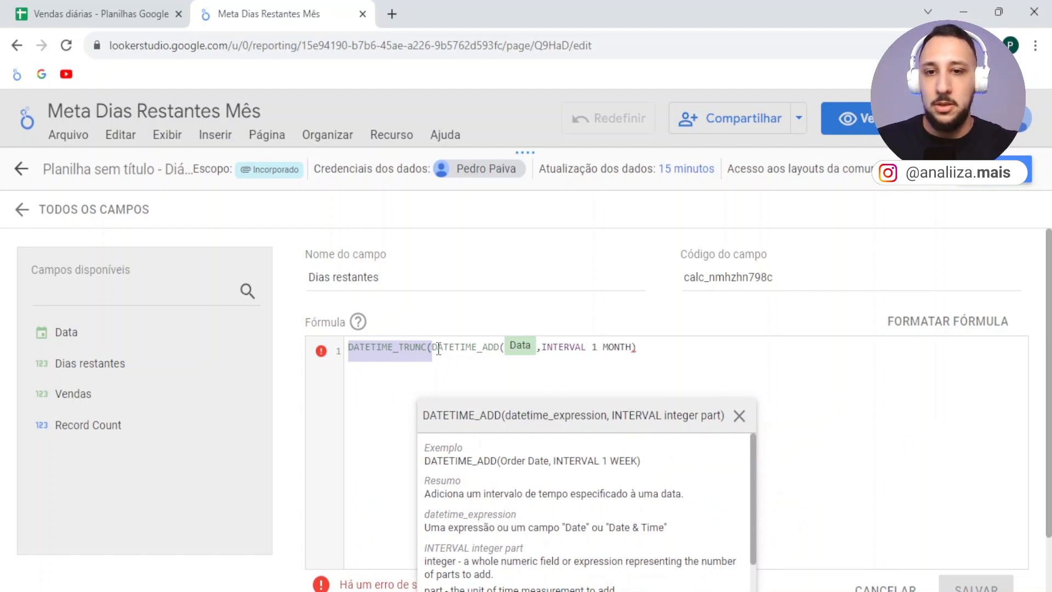
{"action": "left_click_drag", "start_coordinate": [433, 349], "coordinate": [637, 351]}
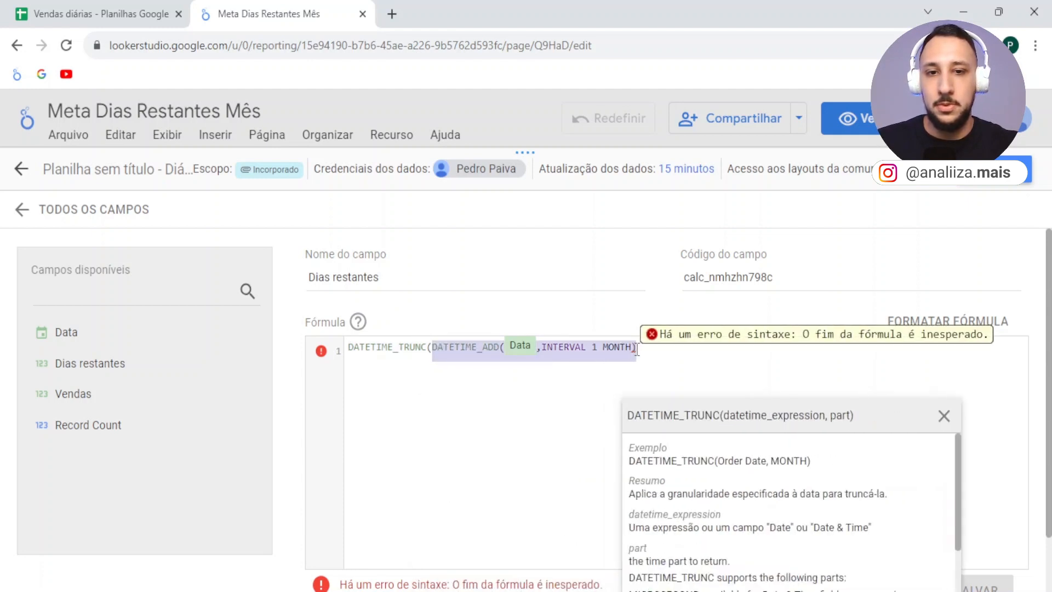
{"action": "left_click", "coordinate": [421, 346]}
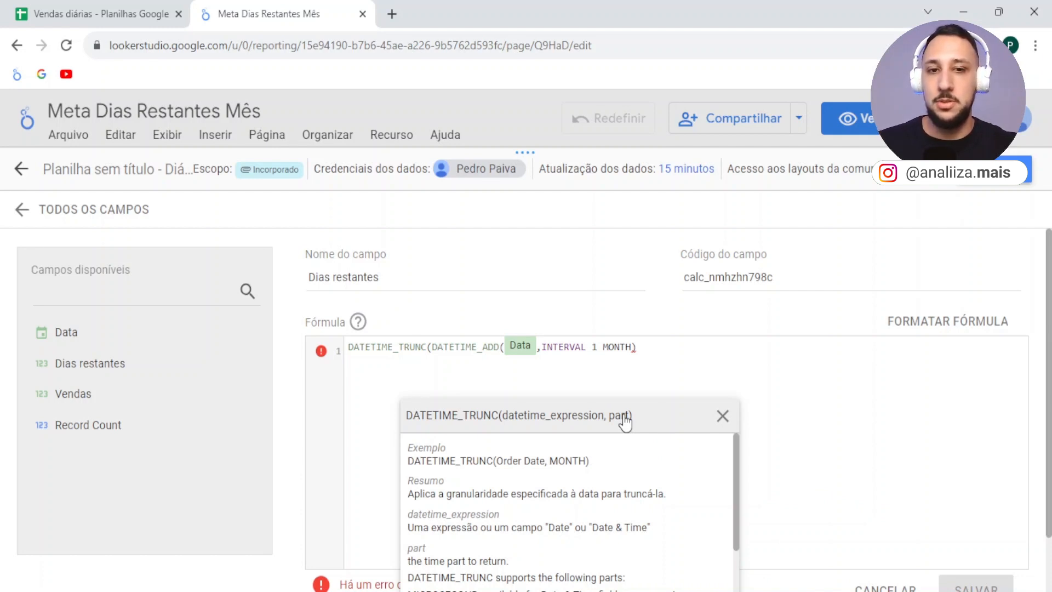
Step: Complete the DATETIME_TRUNC function with MONTH as its part argument and a closing parenthesis
{"action": "left_click", "coordinate": [640, 347]}
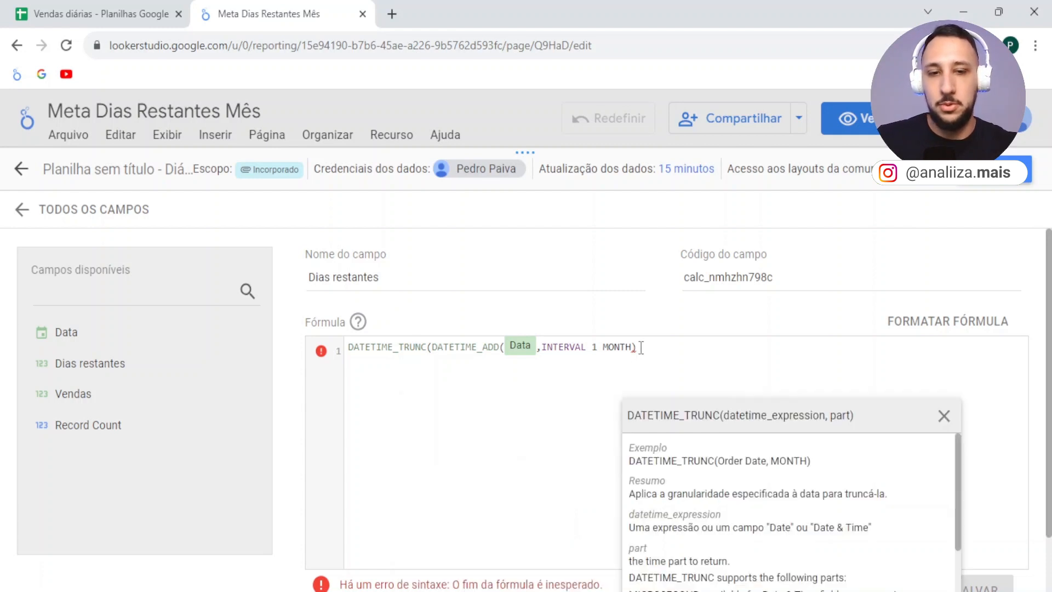
{"action": "type", "text": ","}
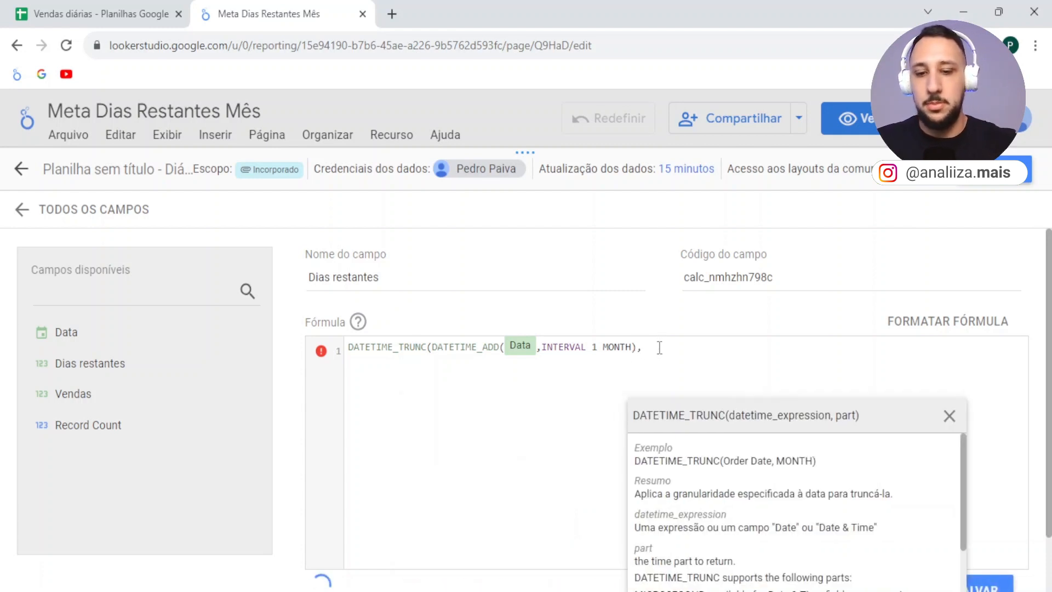
{"action": "type", "text": "MONTH"}
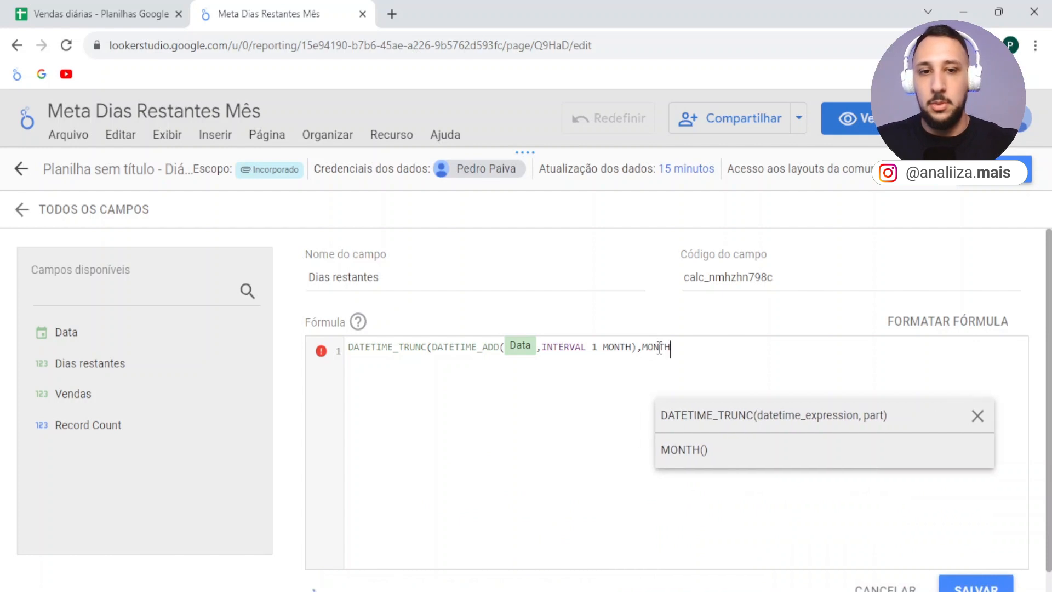
{"action": "left_click_drag", "start_coordinate": [348, 347], "coordinate": [432, 348]}
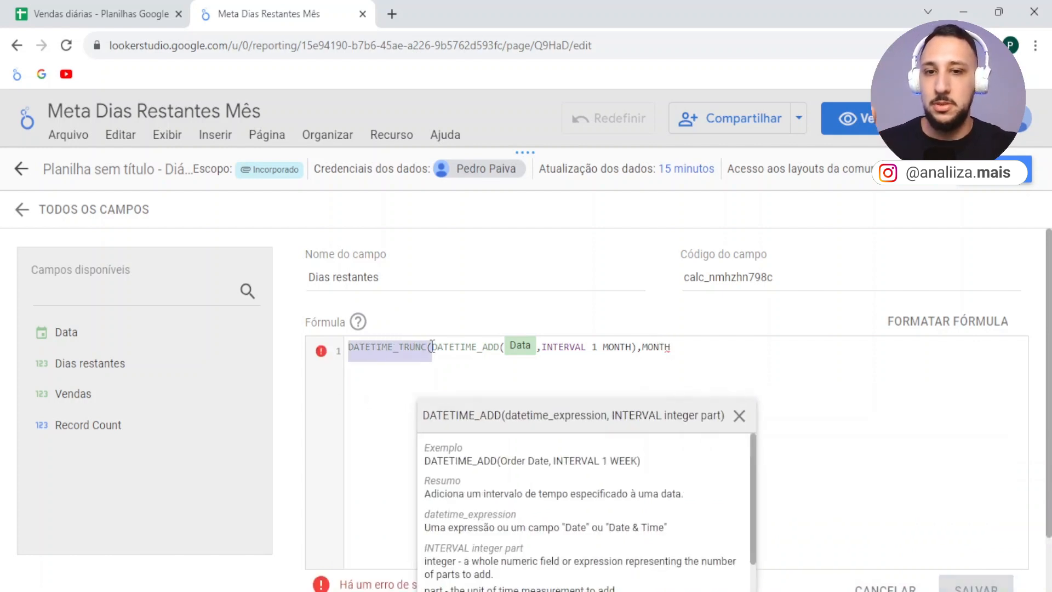
{"action": "left_click", "coordinate": [439, 346]}
{"action": "left_click_drag", "start_coordinate": [433, 347], "coordinate": [634, 350]}
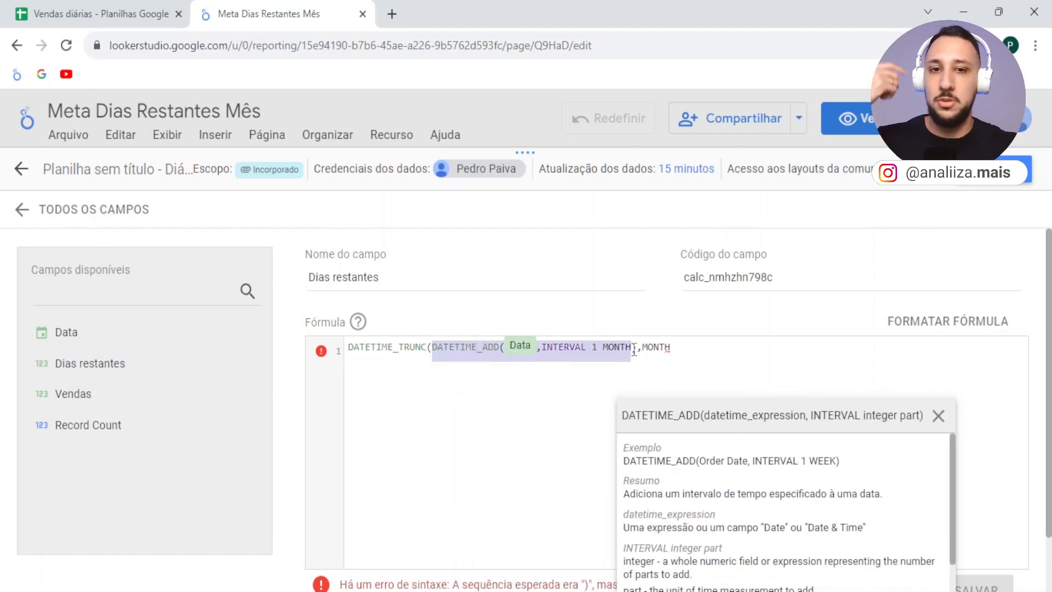
{"action": "type", "text": ")"}
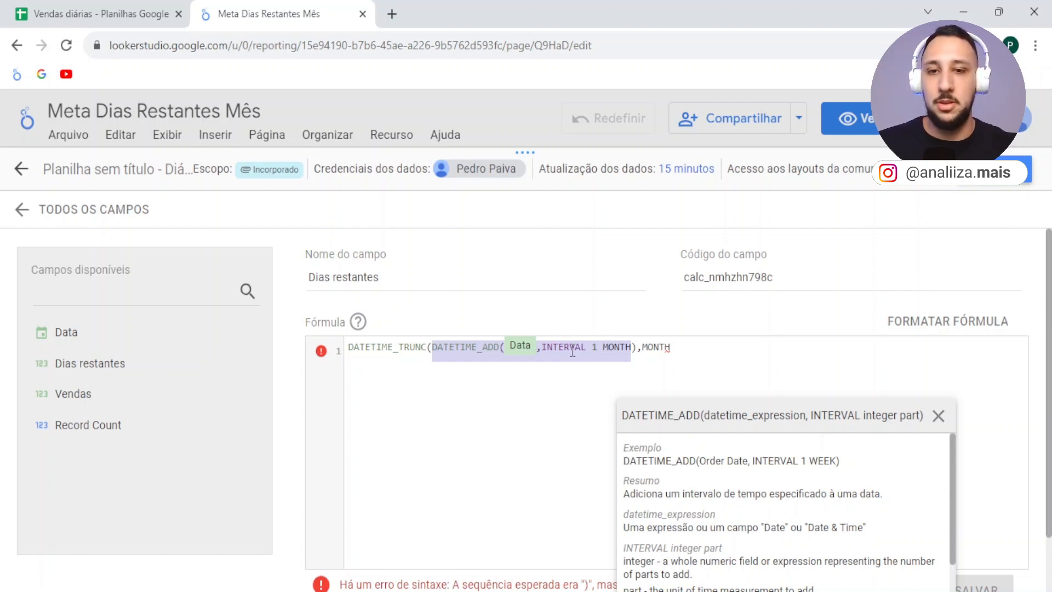
{"action": "left_click", "coordinate": [676, 350]}
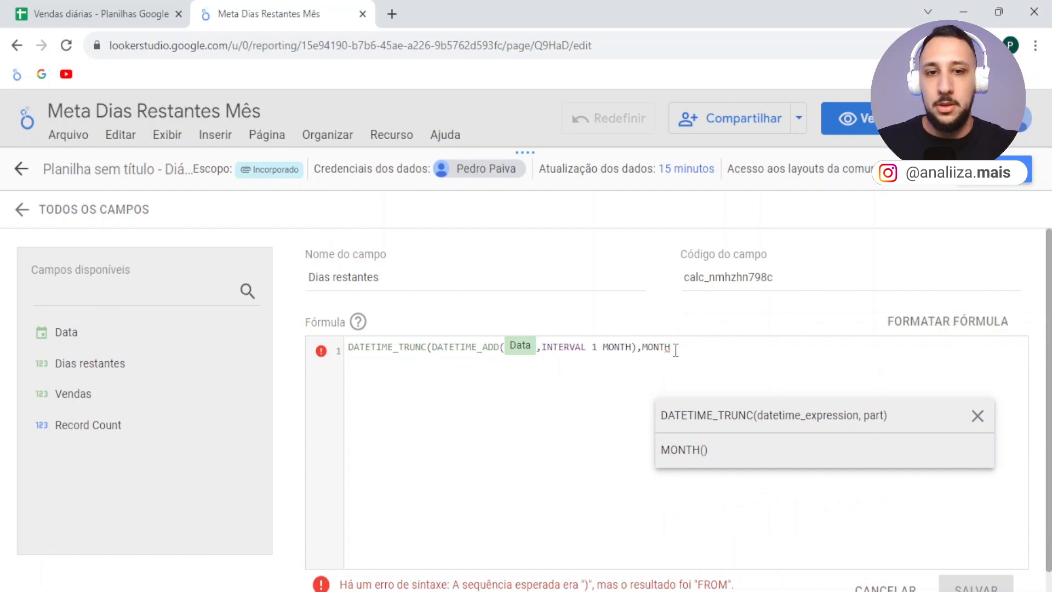
{"action": "type", "text": ")"}
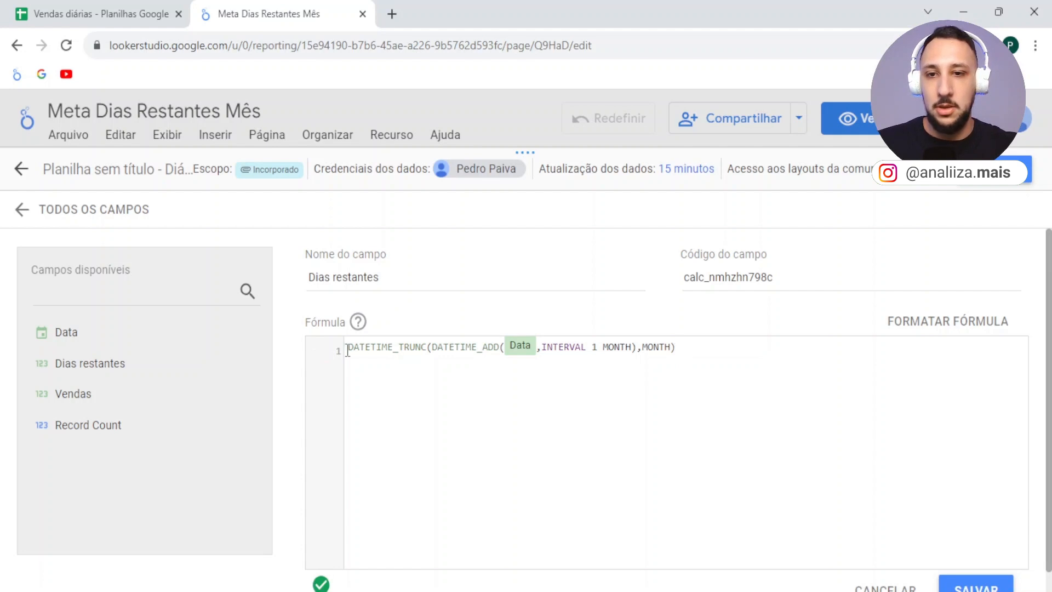
Step: Review the DATETIME_TRUNC and DATETIME_ADD parts of the formula and put an opening DATETIME_DIFF( before the whole expression
{"action": "left_click_drag", "start_coordinate": [348, 350], "coordinate": [432, 351]}
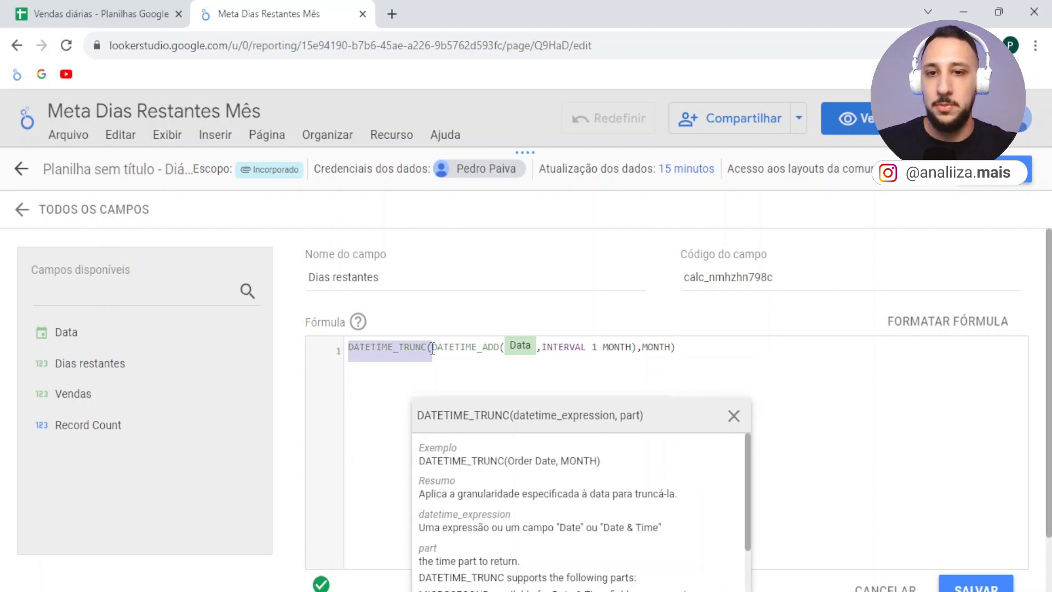
{"action": "left_click", "coordinate": [640, 348]}
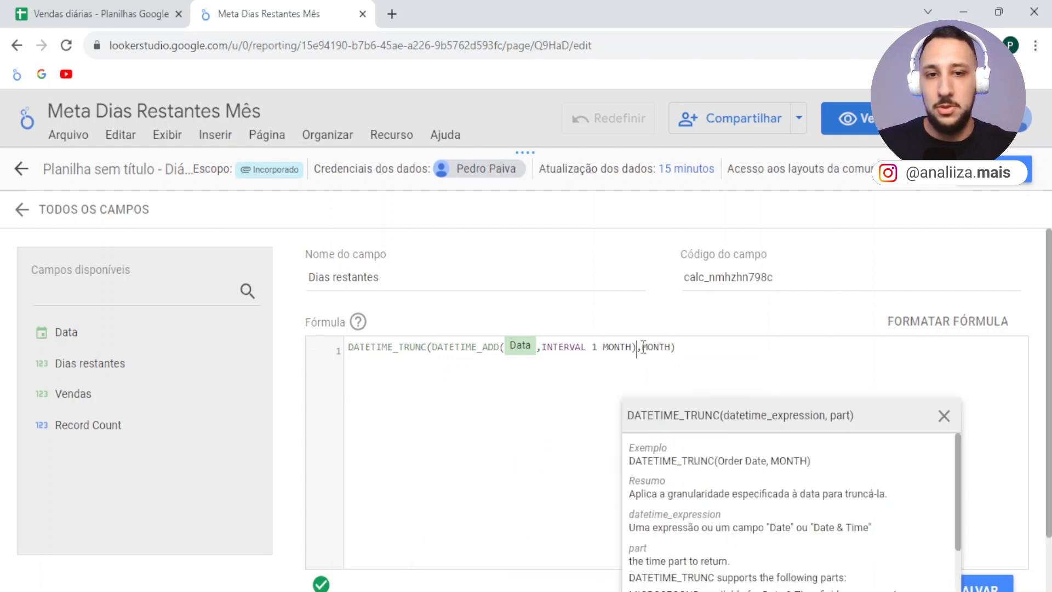
{"action": "left_click_drag", "start_coordinate": [636, 348], "coordinate": [432, 350]}
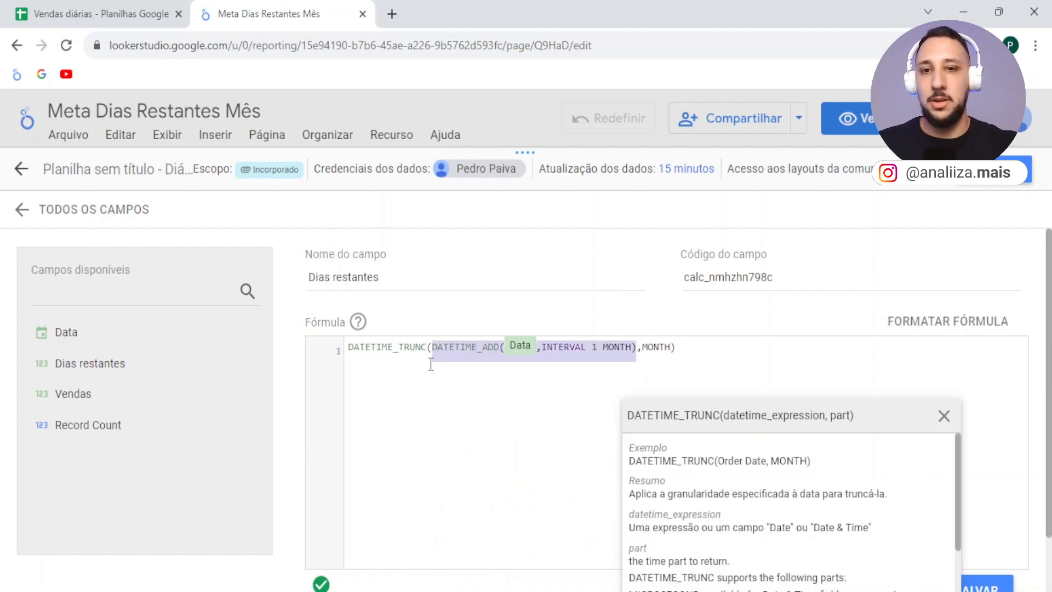
{"action": "left_click", "coordinate": [651, 364]}
{"action": "left_click_drag", "start_coordinate": [677, 350], "coordinate": [320, 349]}
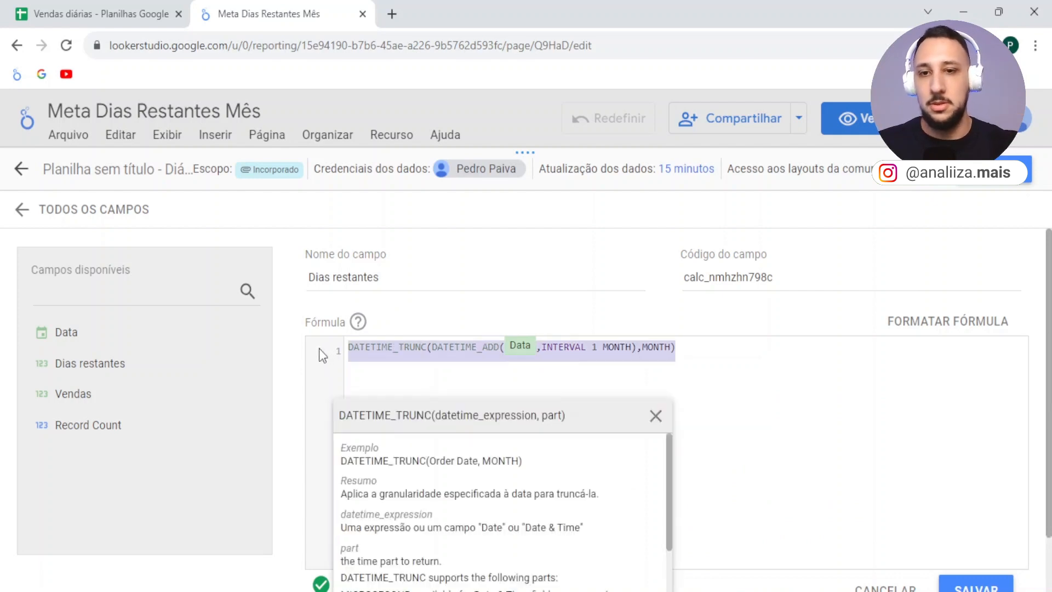
{"action": "left_click", "coordinate": [351, 351]}
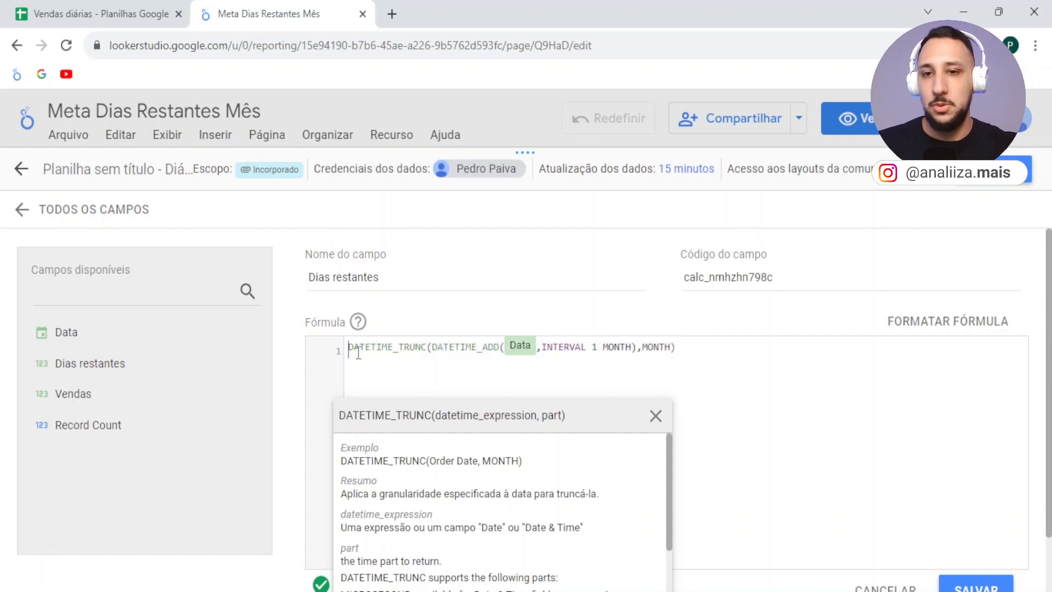
{"action": "type", "text": "DATETIME"}
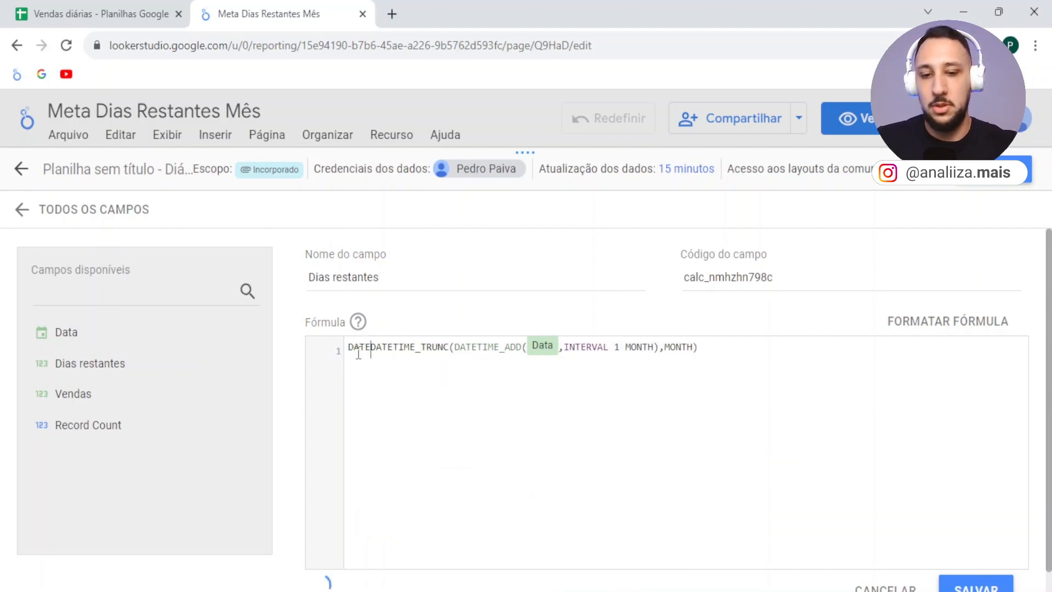
{"action": "type", "text": "_DIFF"}
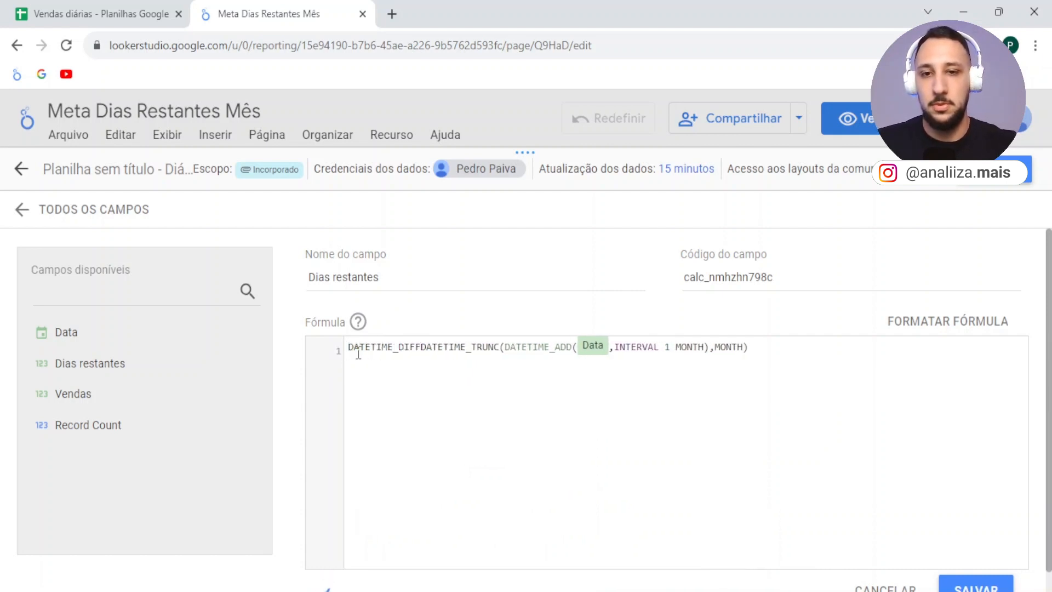
{"action": "type", "text": "("}
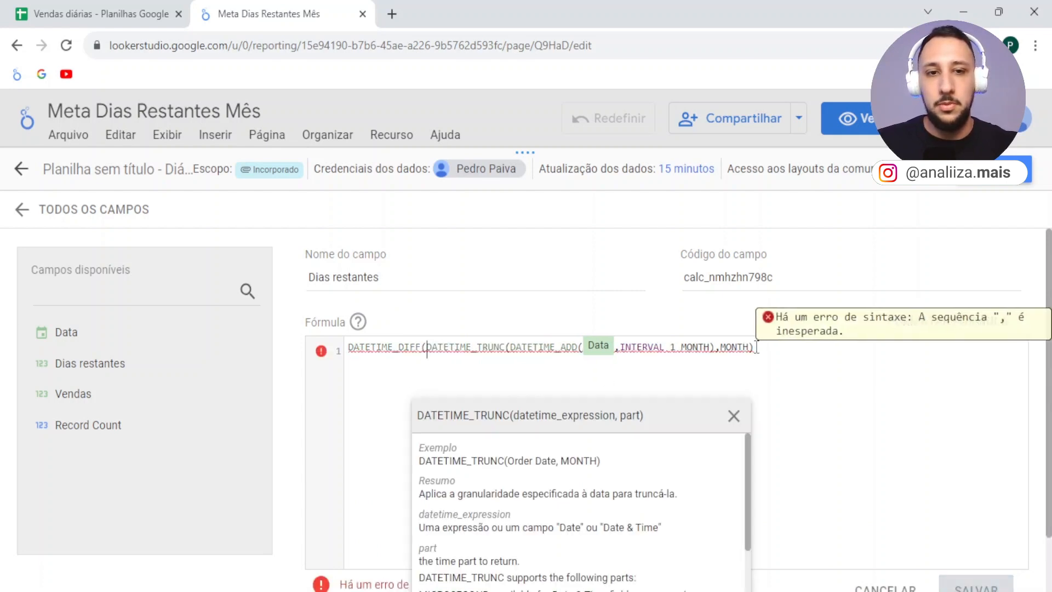
Step: Add TODAY() as the difference function's second argument and end the formula with a closing parenthesis
{"action": "left_click", "coordinate": [756, 348]}
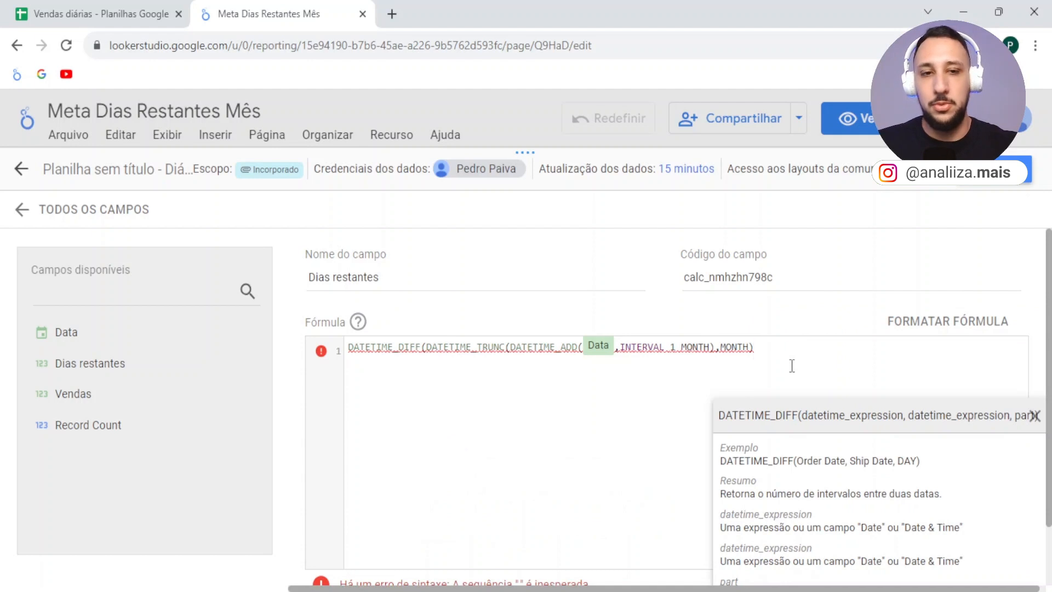
{"action": "type", "text": ","}
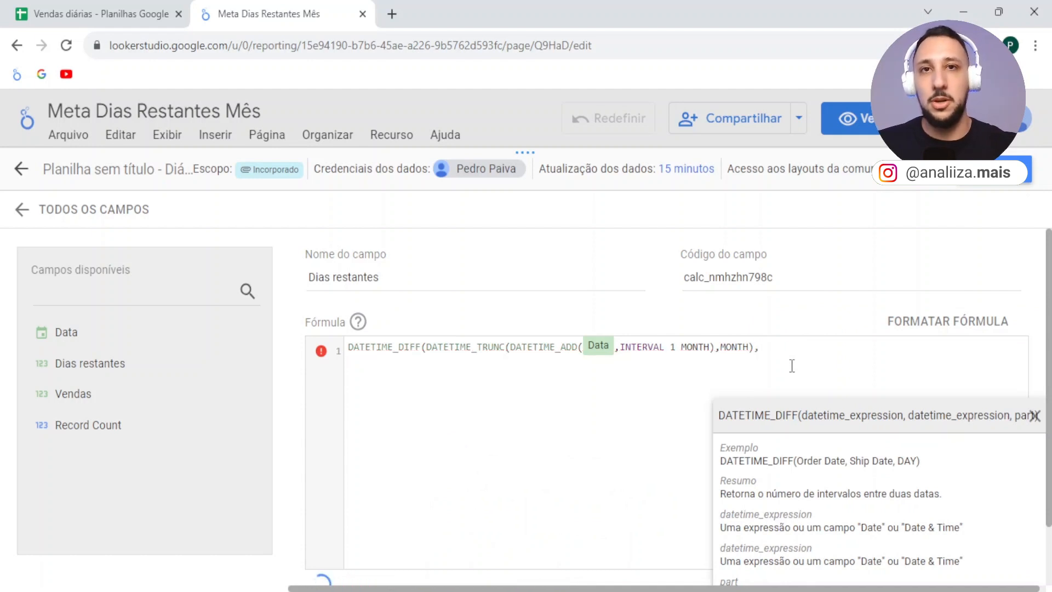
{"action": "type", "text": "TODAY()"}
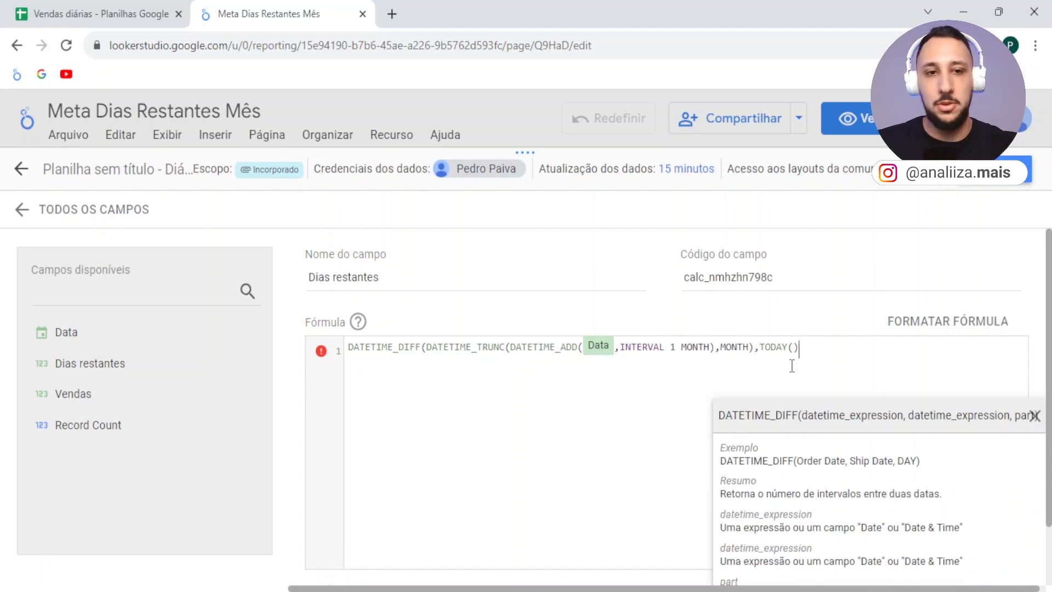
{"action": "type", "text": ")"}
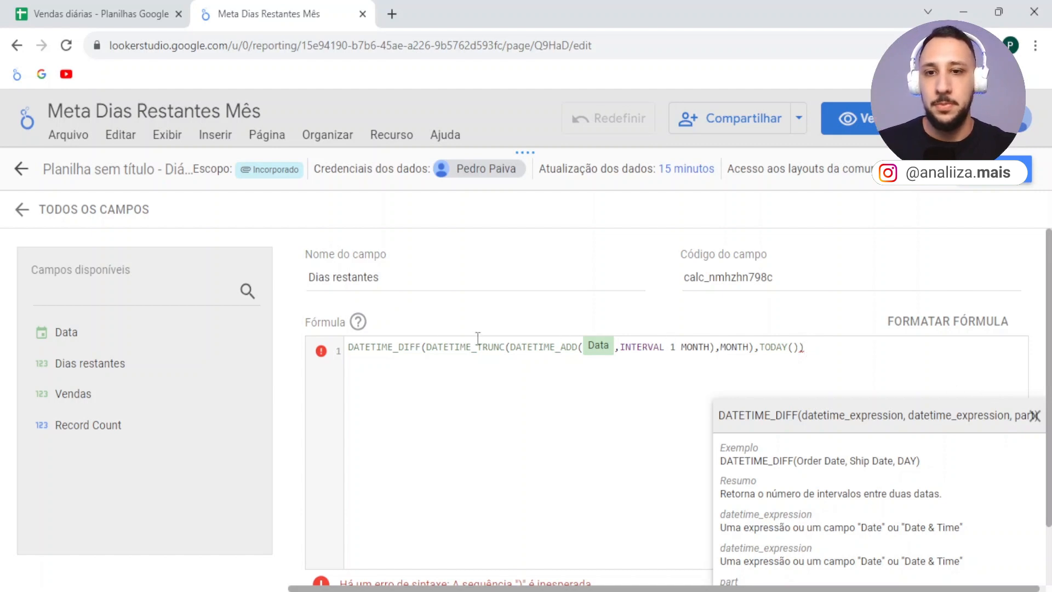
Step: Replace the outer DATETIME_DIFF function with DATE_DIFF in the formula
{"action": "left_click", "coordinate": [375, 349]}
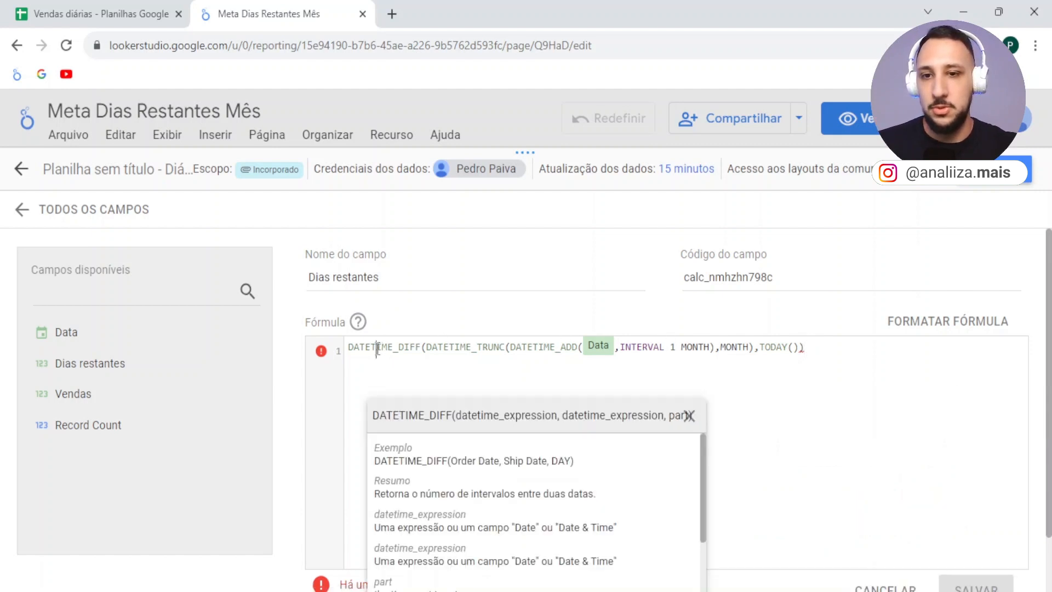
{"action": "left_click_drag", "start_coordinate": [371, 348], "coordinate": [396, 348]}
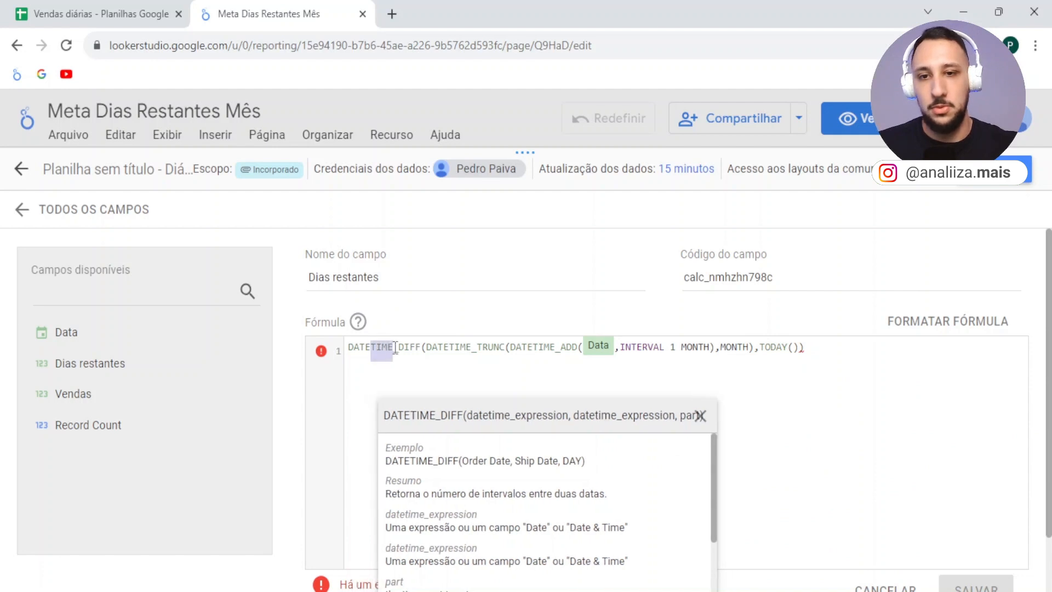
{"action": "key", "text": "BackSpace"}
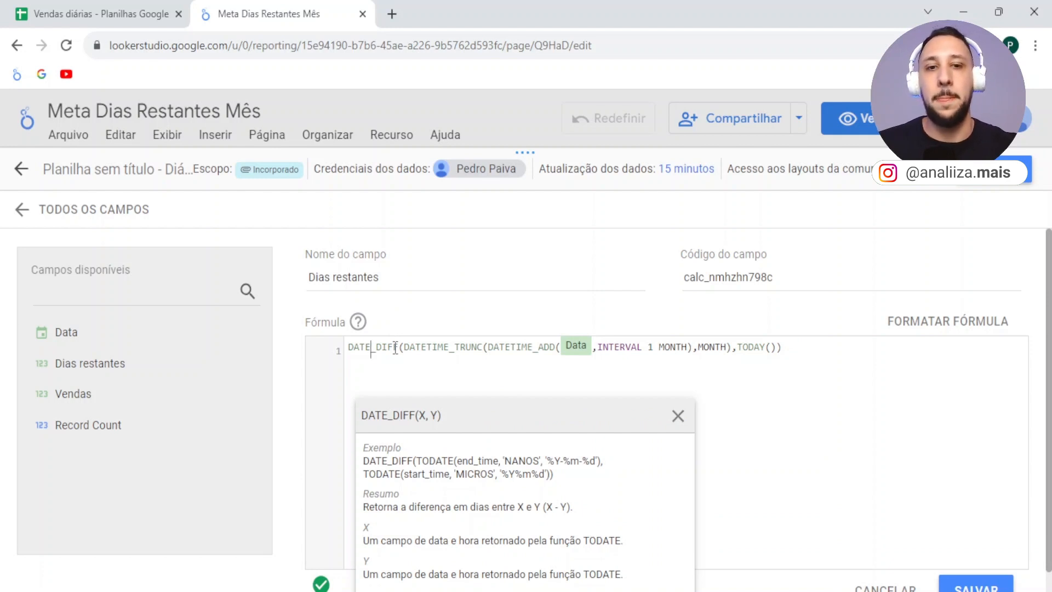
{"action": "left_click", "coordinate": [802, 353]}
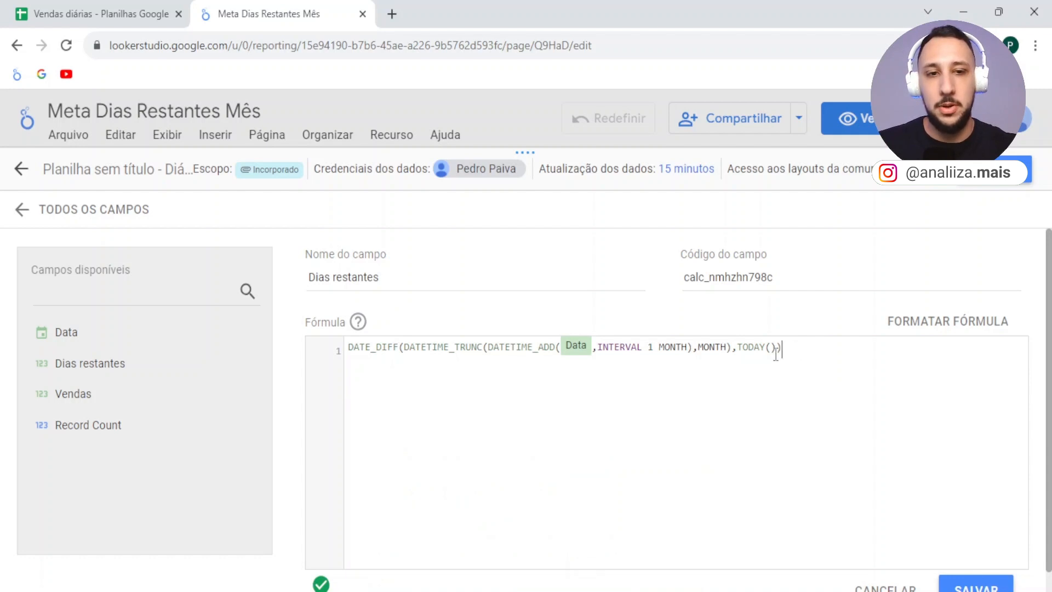
Step: Save the calculated field under the name Dias restantes1 and close the data source editor to return to the report
{"action": "scroll", "coordinate": [433, 540], "scroll_direction": "down", "scroll_amount": 1}
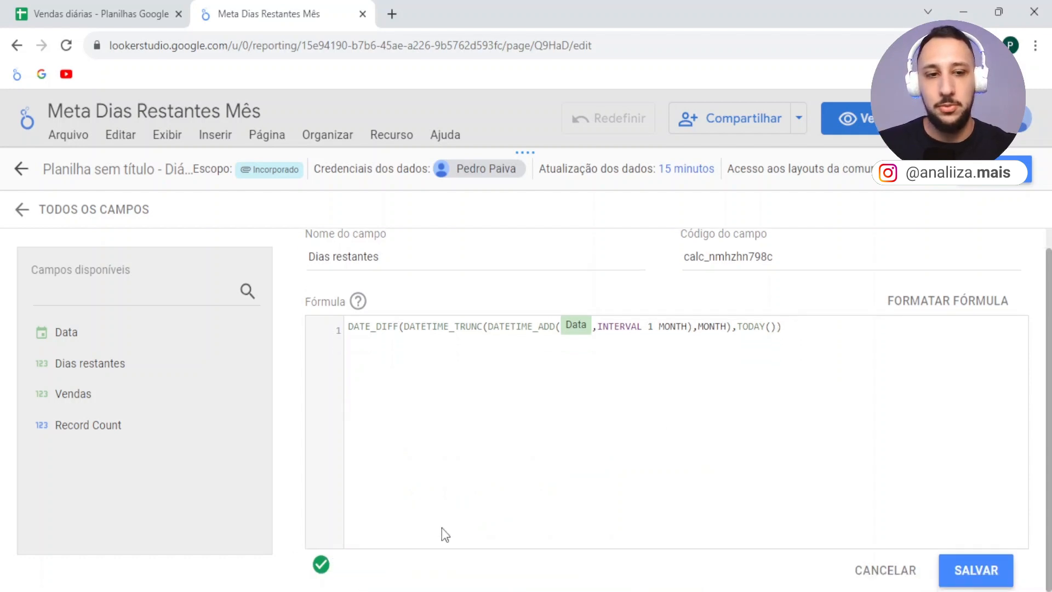
{"action": "scroll", "coordinate": [496, 532], "scroll_direction": "up", "scroll_amount": 1}
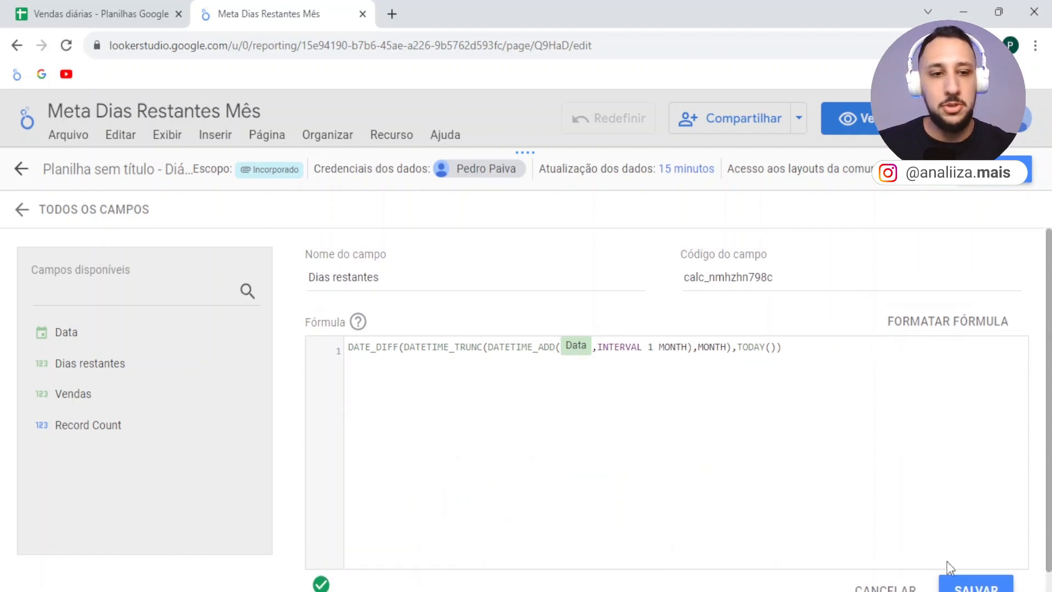
{"action": "left_click", "coordinate": [963, 582]}
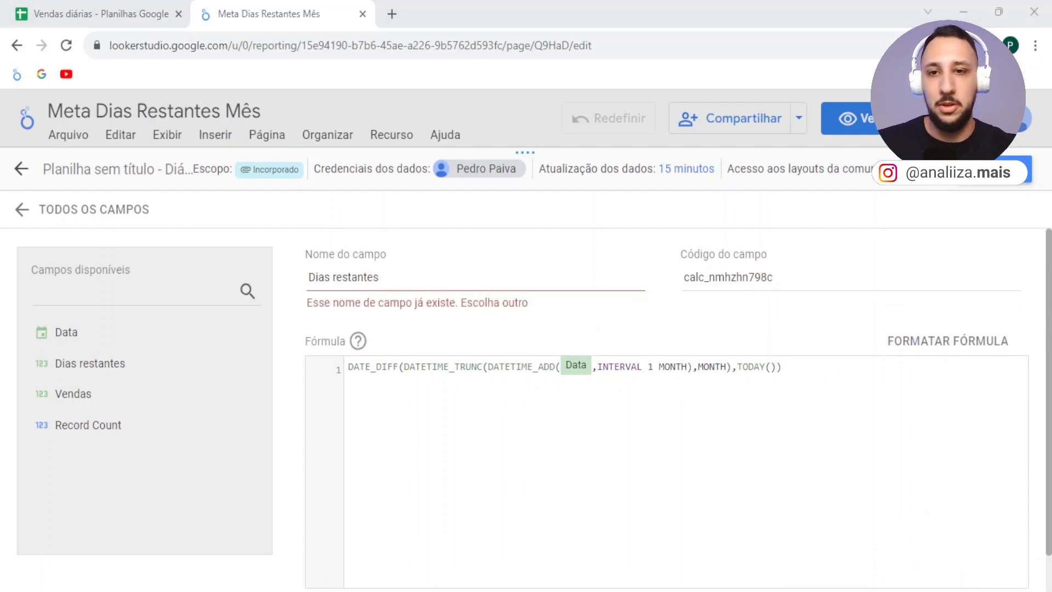
{"action": "left_click", "coordinate": [400, 279]}
{"action": "type", "text": "1"}
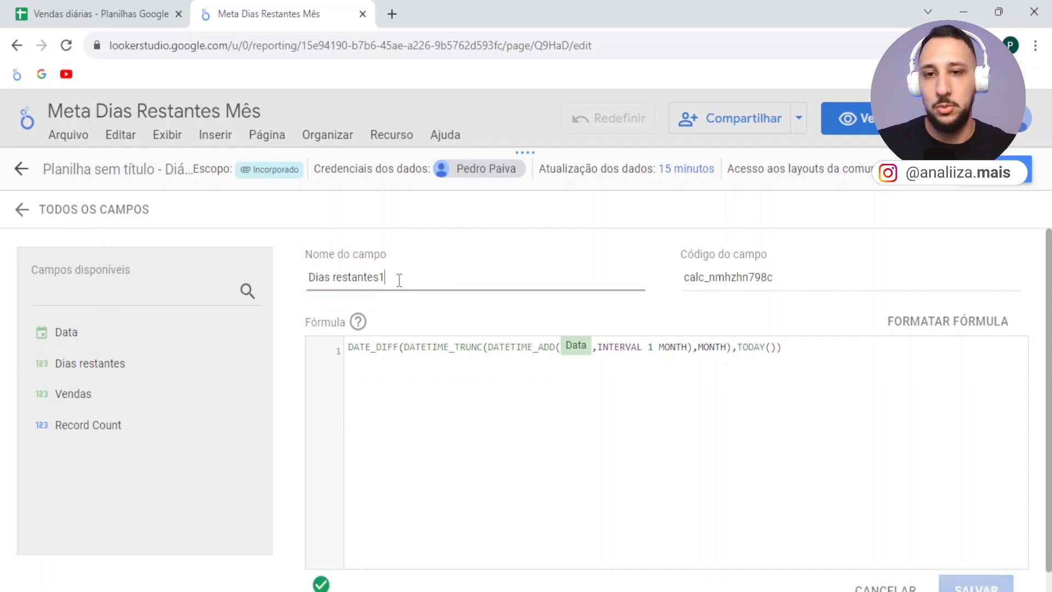
{"action": "left_click", "coordinate": [1000, 588]}
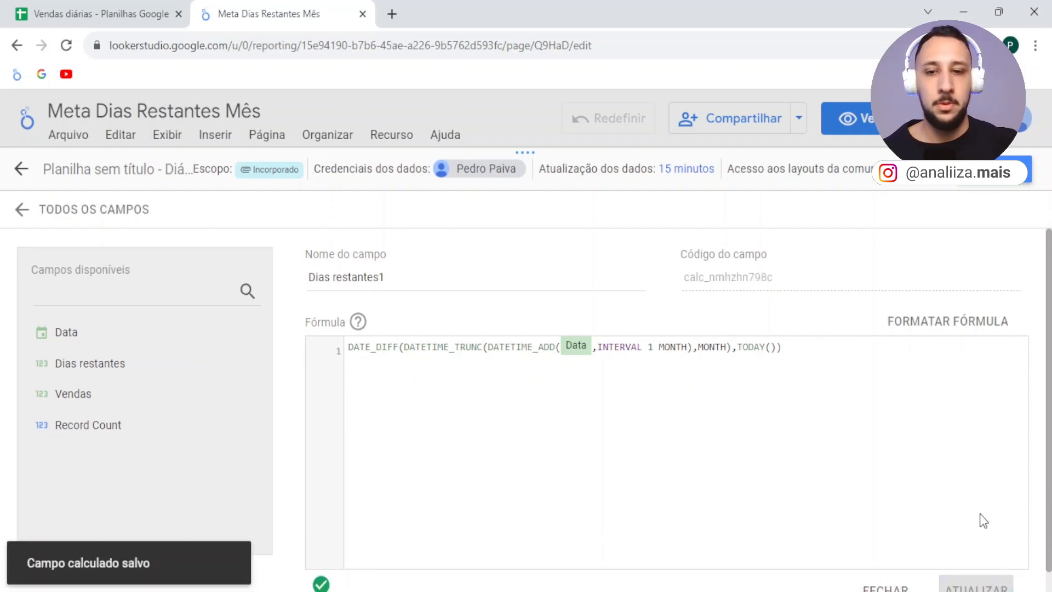
{"action": "left_click", "coordinate": [1011, 171]}
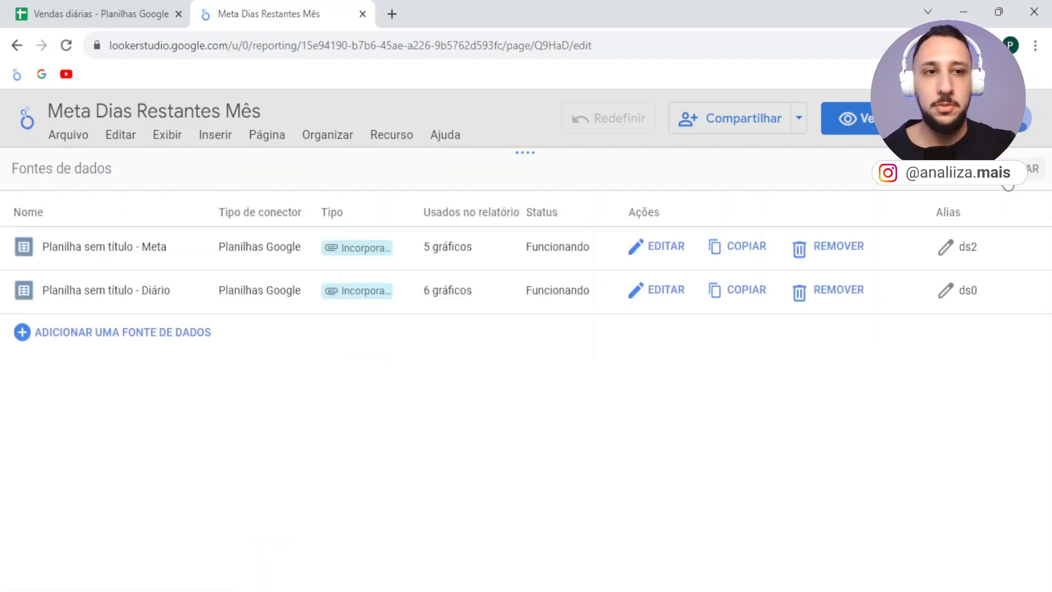
{"action": "left_click", "coordinate": [1020, 169]}
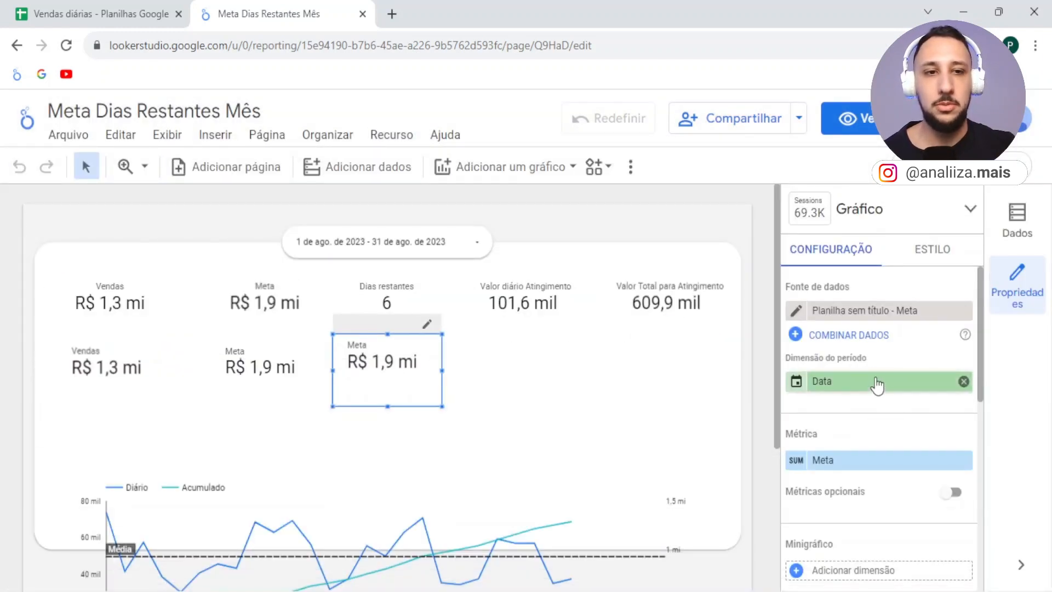
Step: Switch the selected Meta scorecard to the Planilha sem título - Diário data source with Dias restantes1 as its metric
{"action": "left_click", "coordinate": [886, 310]}
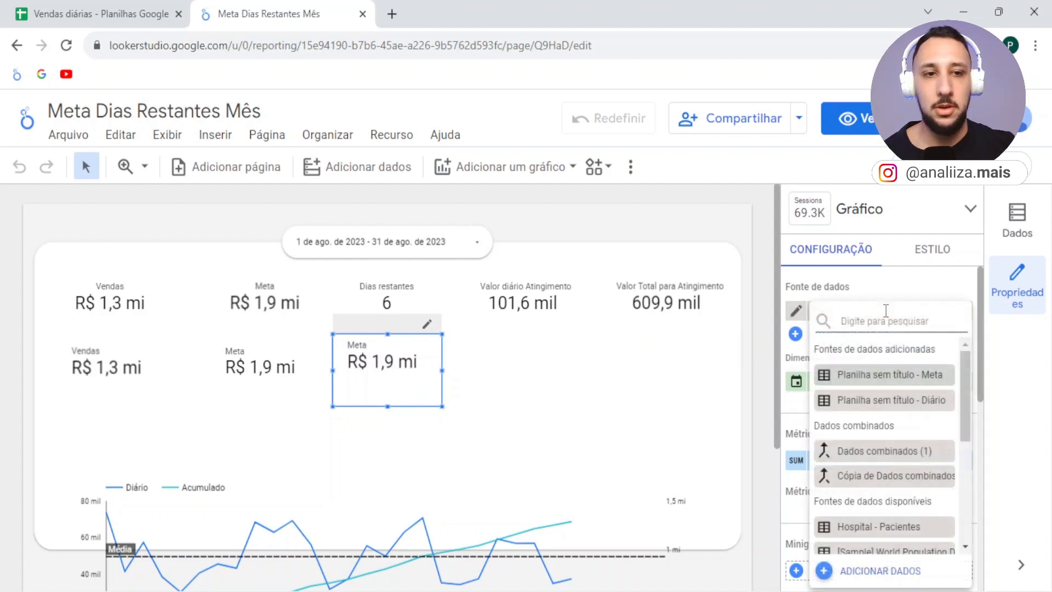
{"action": "left_click", "coordinate": [896, 401]}
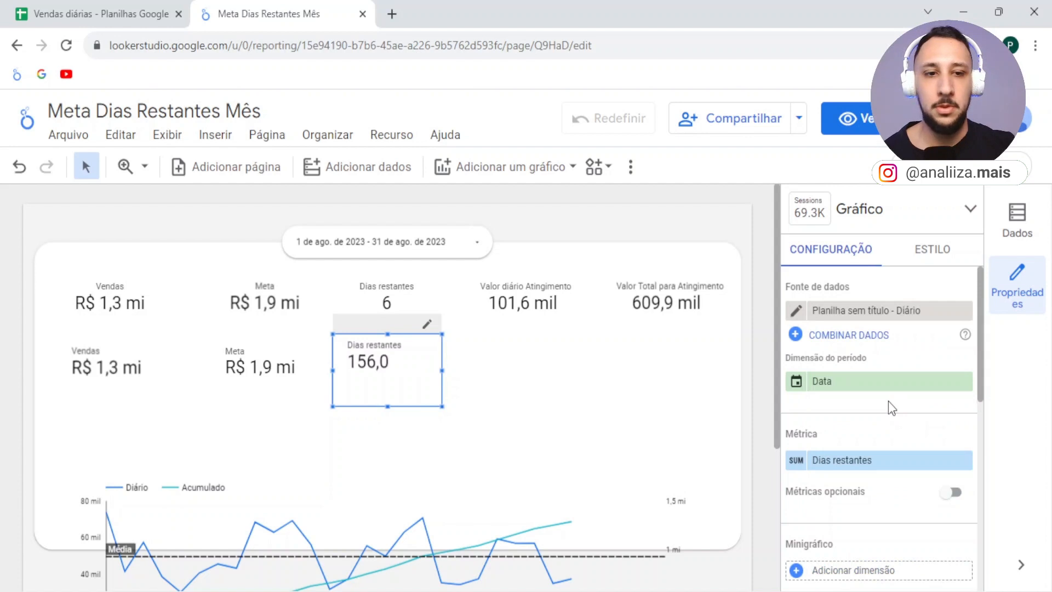
{"action": "scroll", "coordinate": [888, 405], "scroll_direction": "down", "scroll_amount": 2}
{"action": "left_click", "coordinate": [862, 383]}
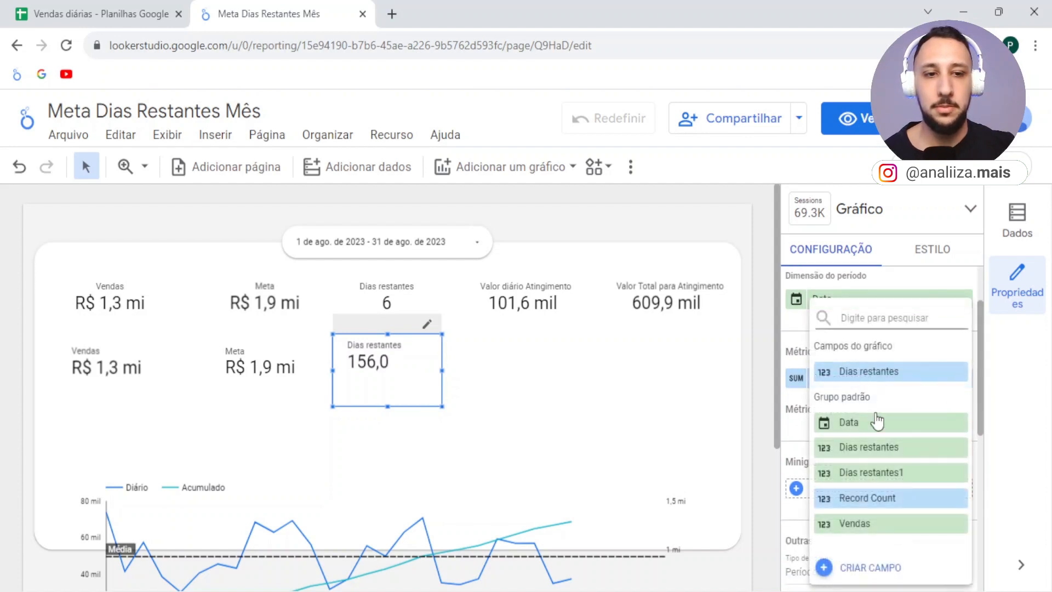
{"action": "left_click", "coordinate": [875, 476]}
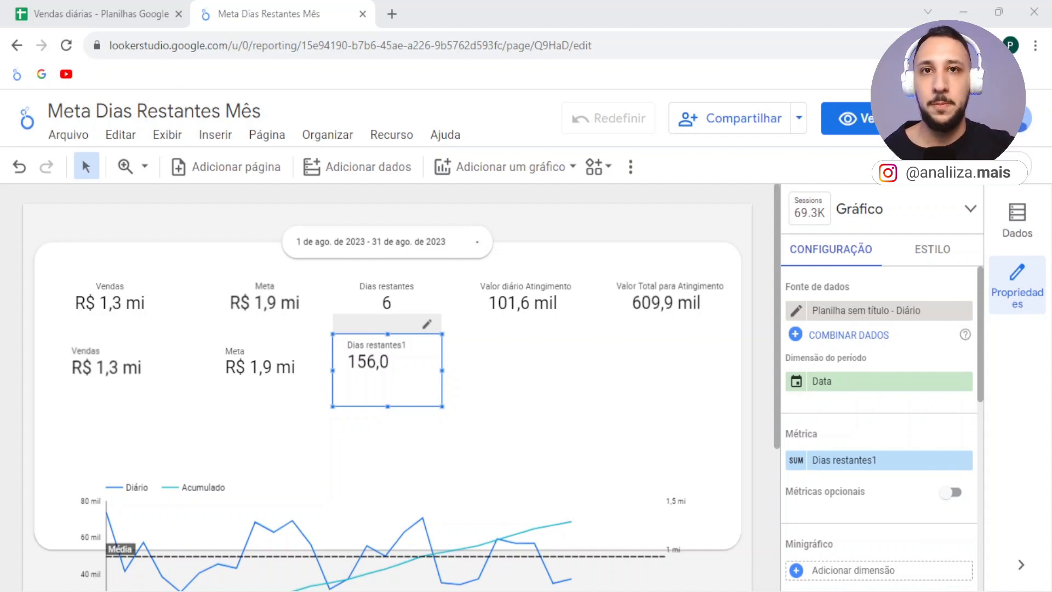
Step: Check the Data column in the Vendas diárias spreadsheet and set the scorecard's Dias restantes1 metric to the Médio aggregation
{"action": "left_click", "coordinate": [111, 8]}
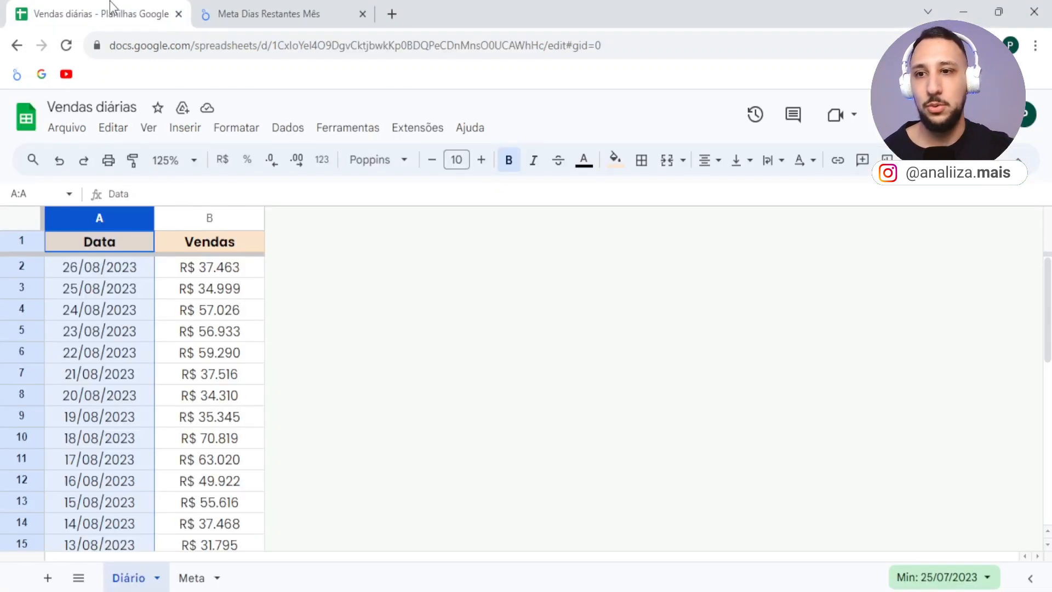
{"action": "scroll", "coordinate": [159, 324], "scroll_direction": "down", "scroll_amount": 7}
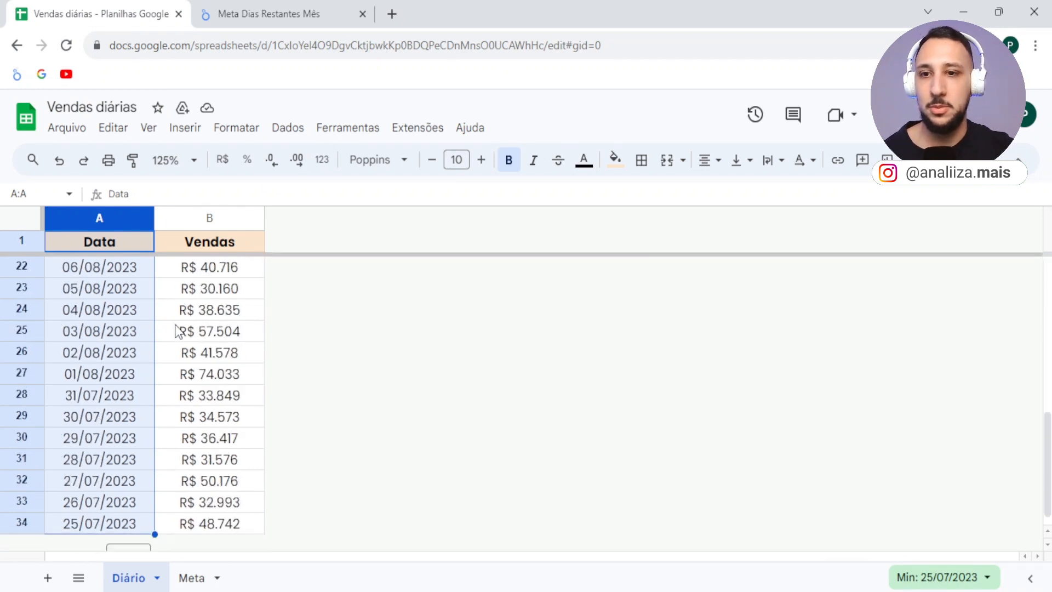
{"action": "scroll", "coordinate": [184, 340], "scroll_direction": "up", "scroll_amount": 7}
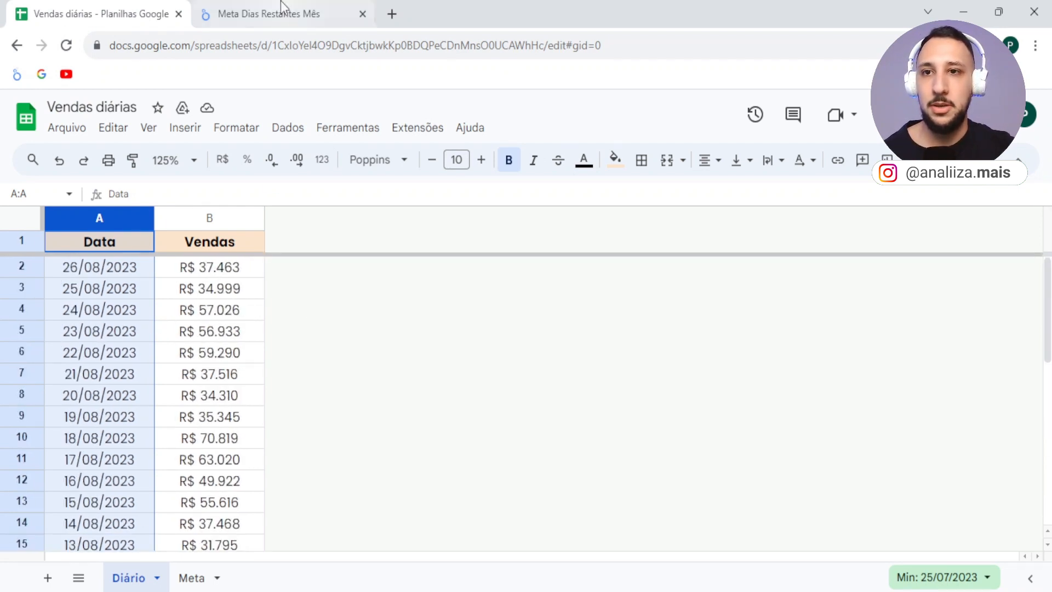
{"action": "left_click", "coordinate": [282, 13]}
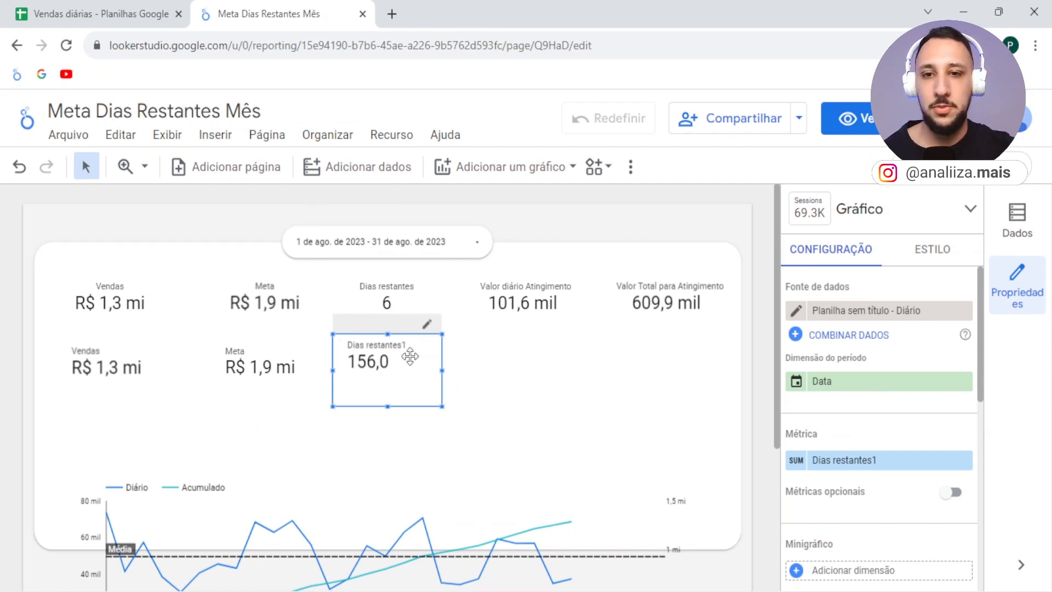
{"action": "scroll", "coordinate": [817, 439], "scroll_direction": "down", "scroll_amount": 3}
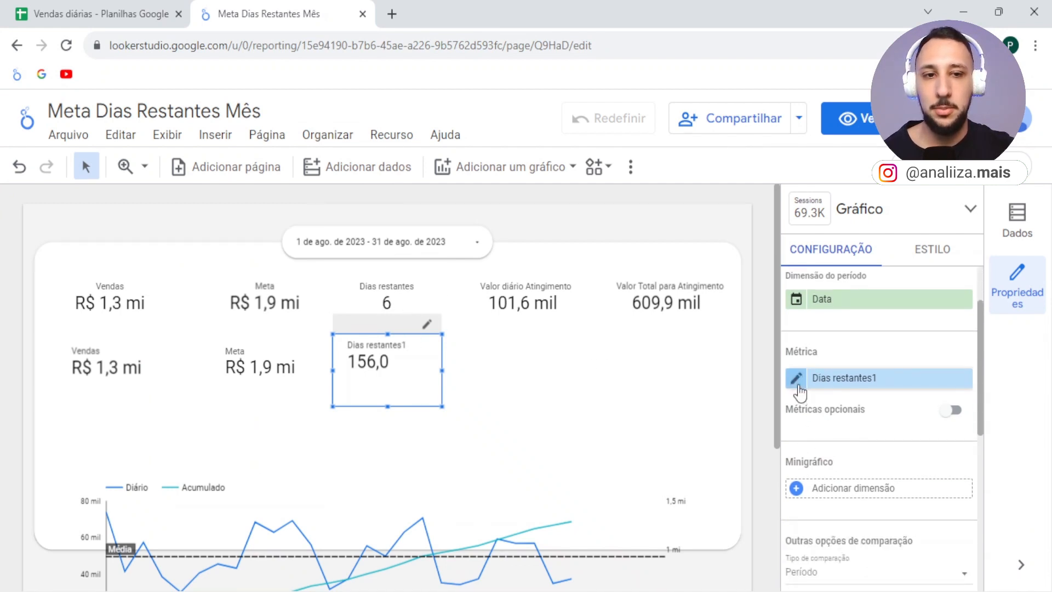
{"action": "left_click", "coordinate": [797, 380]}
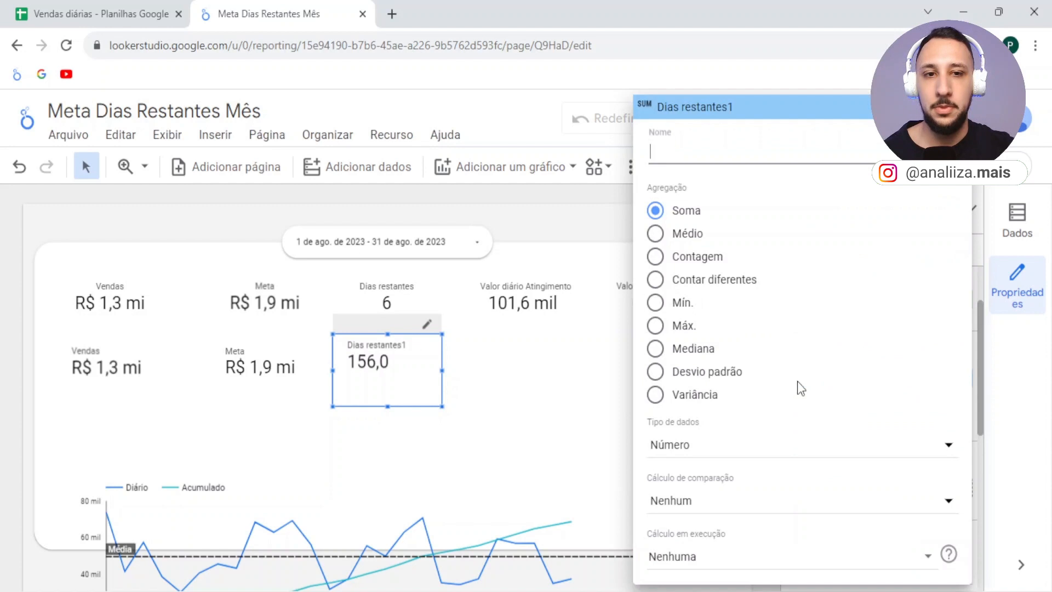
{"action": "left_click", "coordinate": [656, 235]}
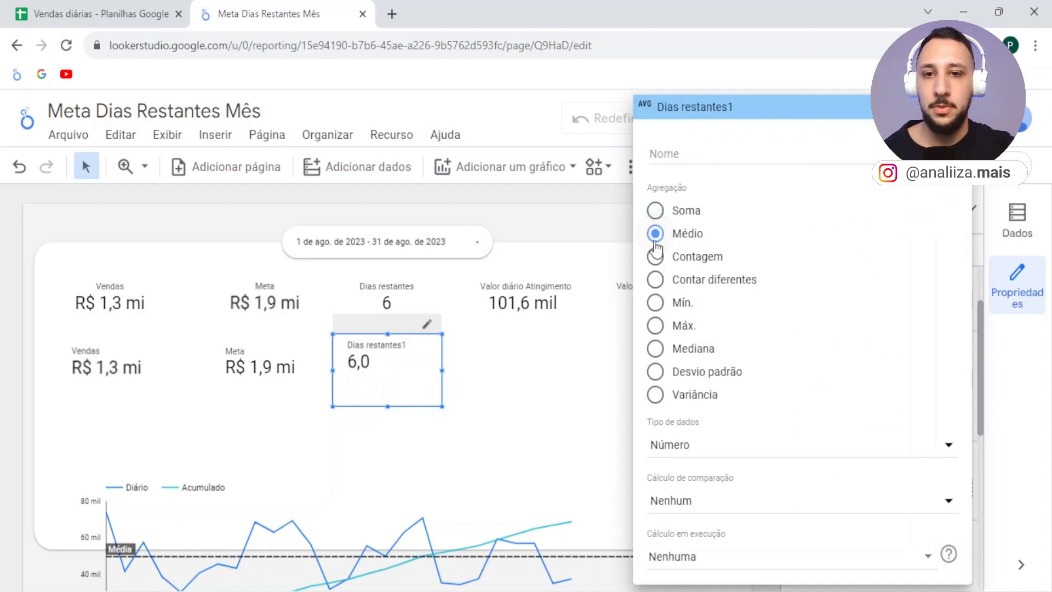
{"action": "left_click", "coordinate": [569, 413]}
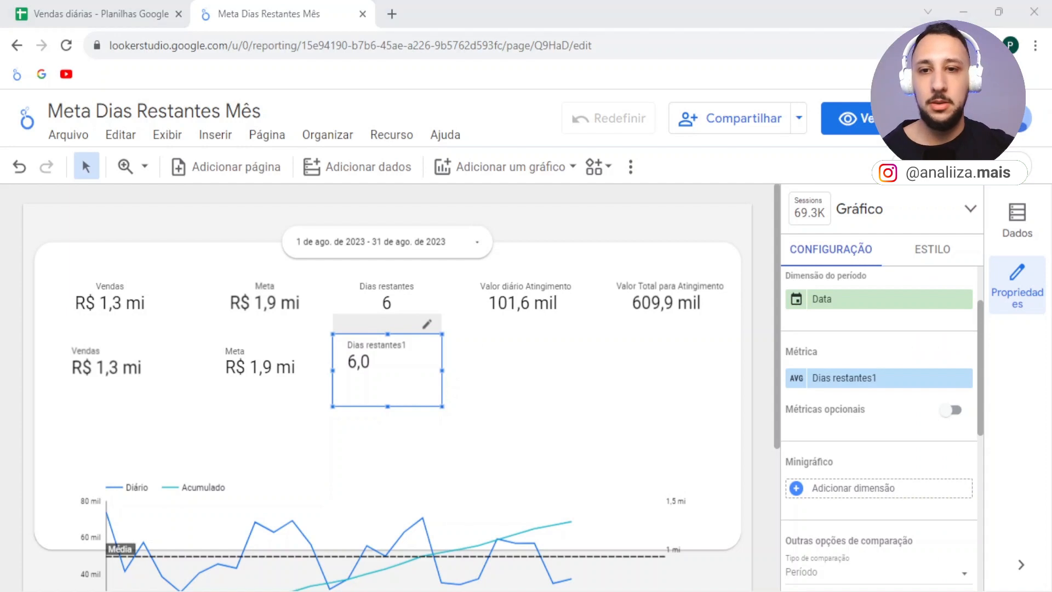
Step: Set the Dias restantes1 scorecard's decimal precision to 0 and center its metric name and value
{"action": "left_click", "coordinate": [947, 253]}
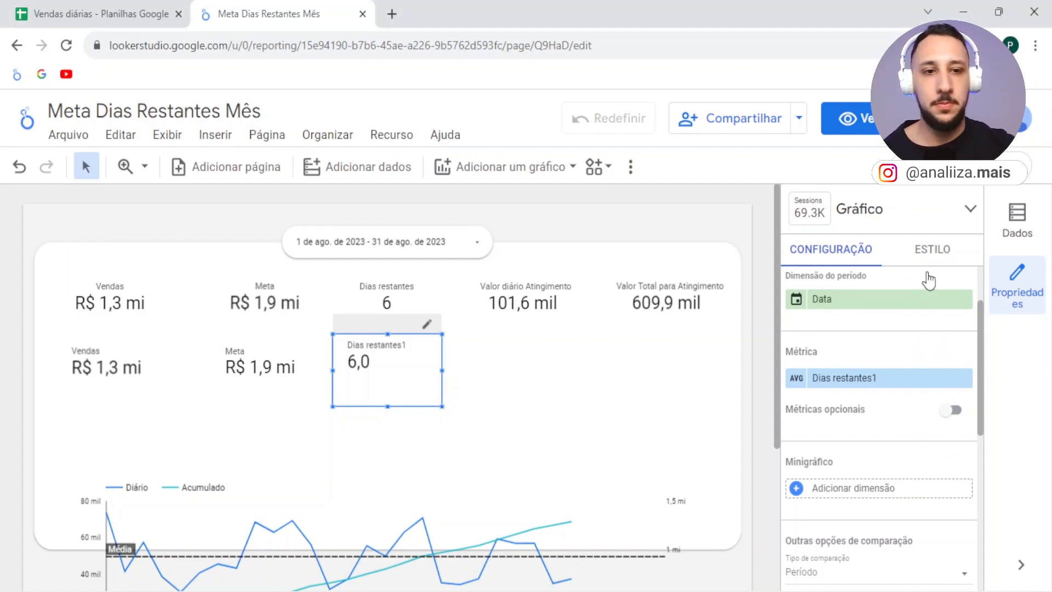
{"action": "left_click", "coordinate": [837, 352]}
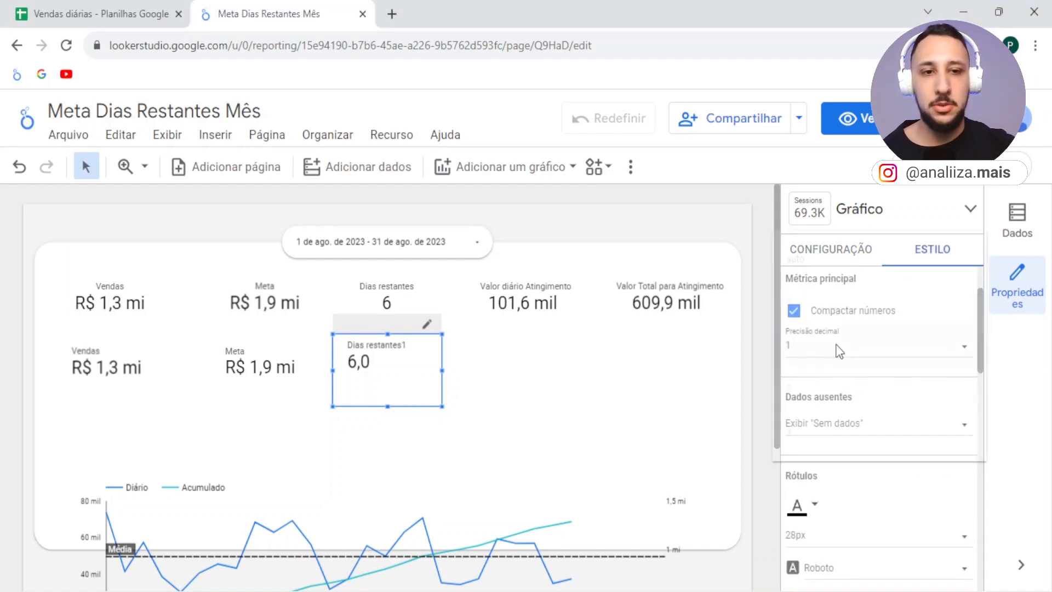
{"action": "left_click", "coordinate": [817, 306]}
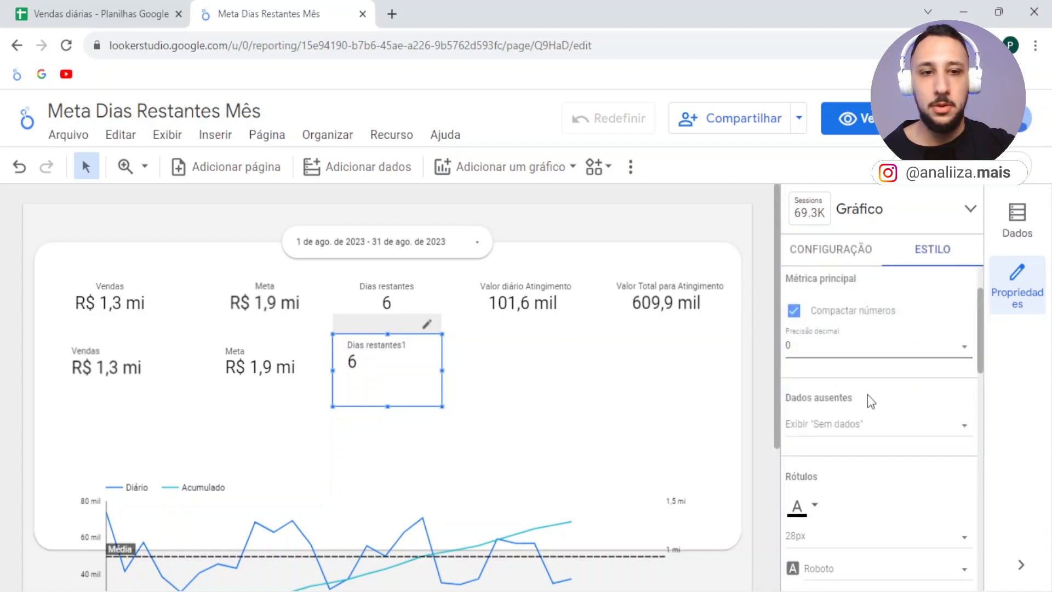
{"action": "scroll", "coordinate": [867, 393], "scroll_direction": "down", "scroll_amount": 5}
{"action": "left_click", "coordinate": [880, 328]}
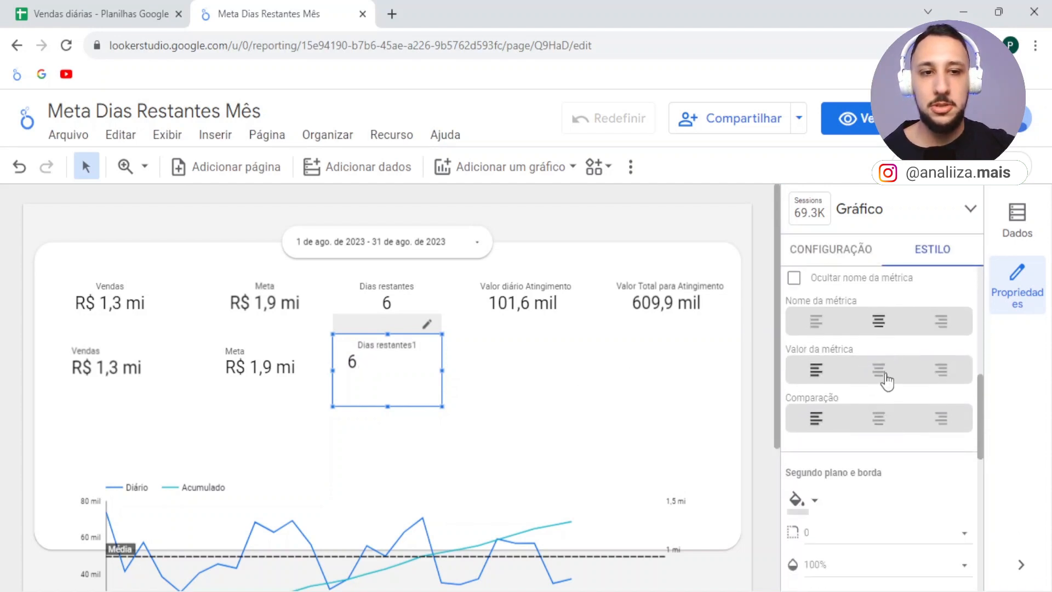
{"action": "left_click", "coordinate": [879, 370]}
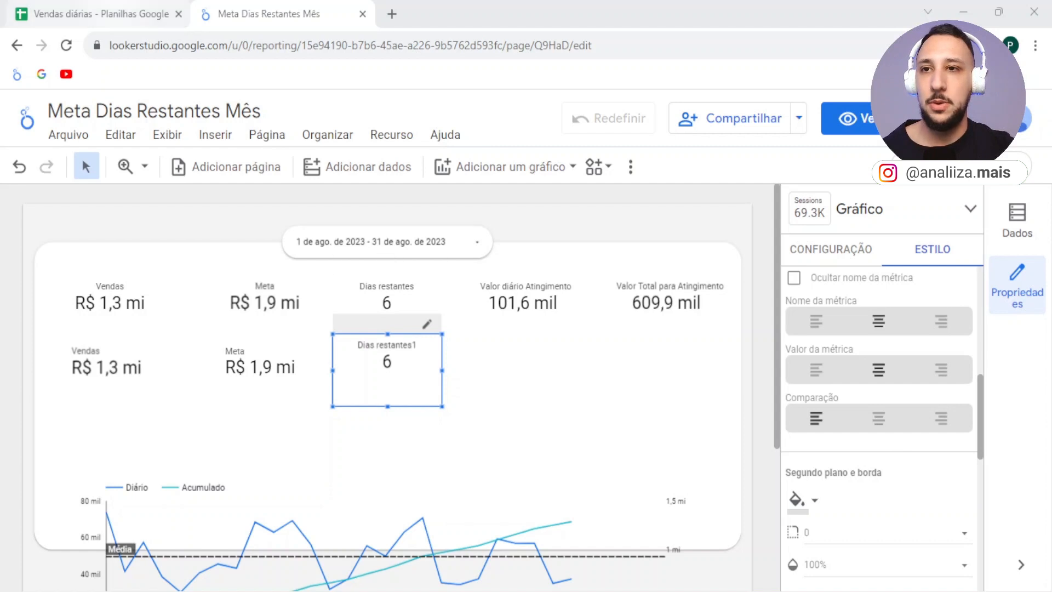
Step: Compare the daily dates and sales in the Vendas diárias spreadsheet's Diário sheet with the monthly targets in its Meta sheet
{"action": "left_click", "coordinate": [116, 11]}
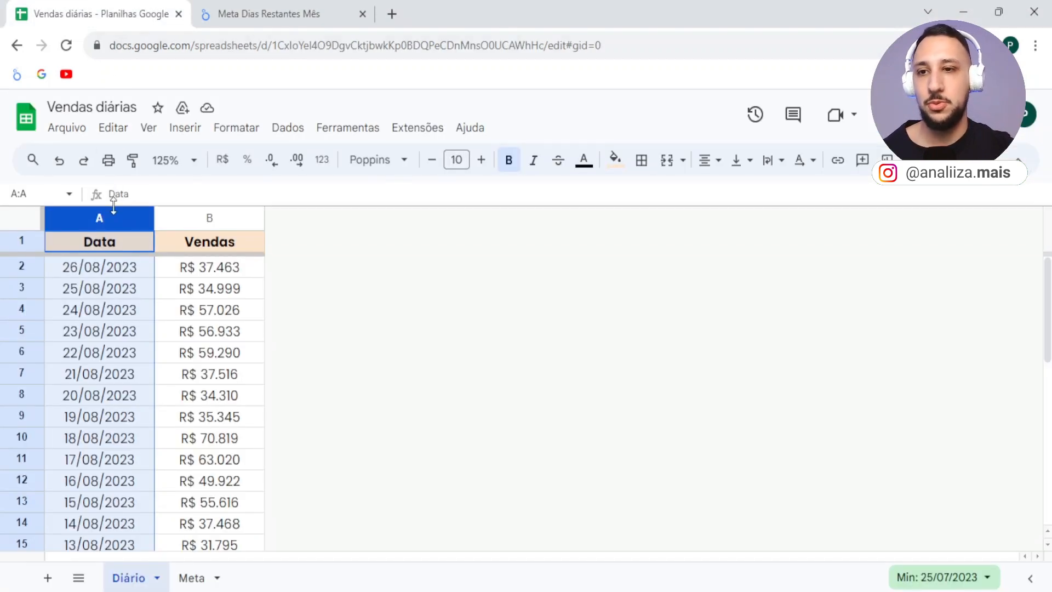
{"action": "left_click", "coordinate": [107, 331]}
{"action": "left_click", "coordinate": [97, 267]}
{"action": "left_click_drag", "start_coordinate": [97, 267], "coordinate": [201, 353]}
{"action": "left_click", "coordinate": [191, 578]}
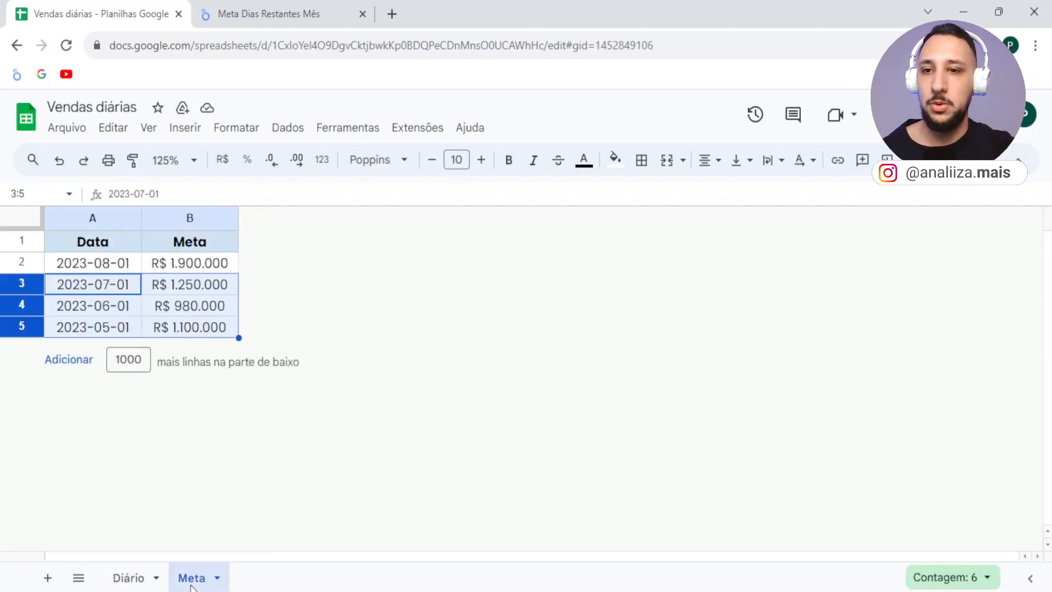
{"action": "left_click", "coordinate": [166, 277]}
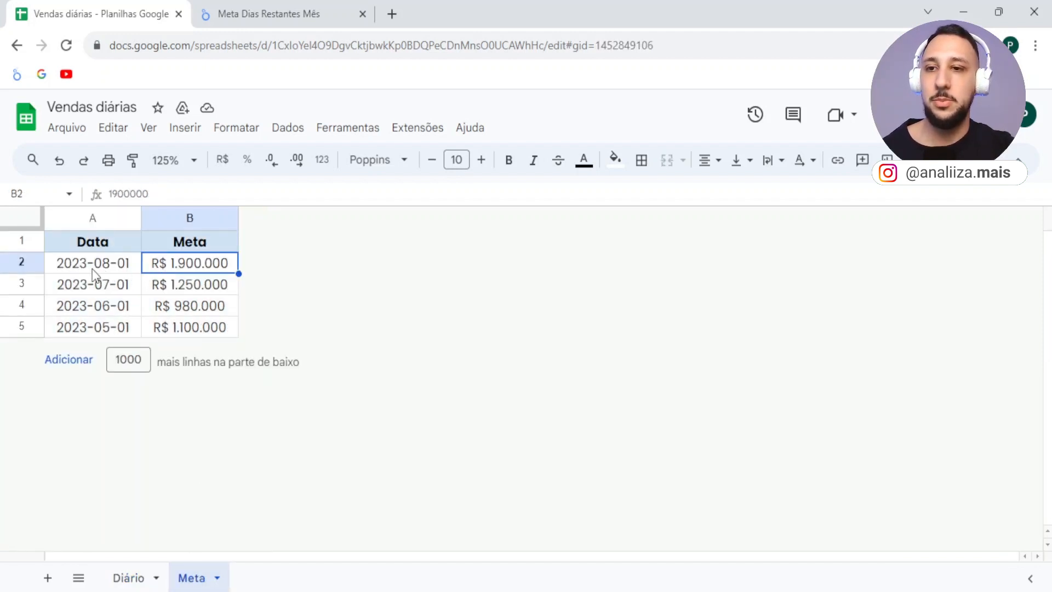
{"action": "left_click_drag", "start_coordinate": [82, 268], "coordinate": [167, 269]}
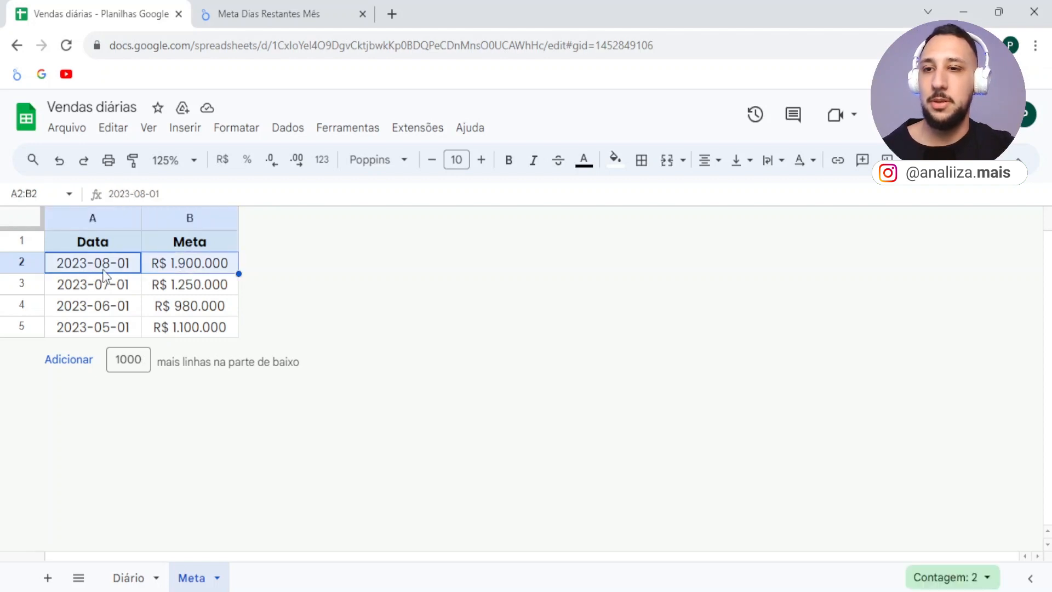
{"action": "left_click", "coordinate": [129, 578]}
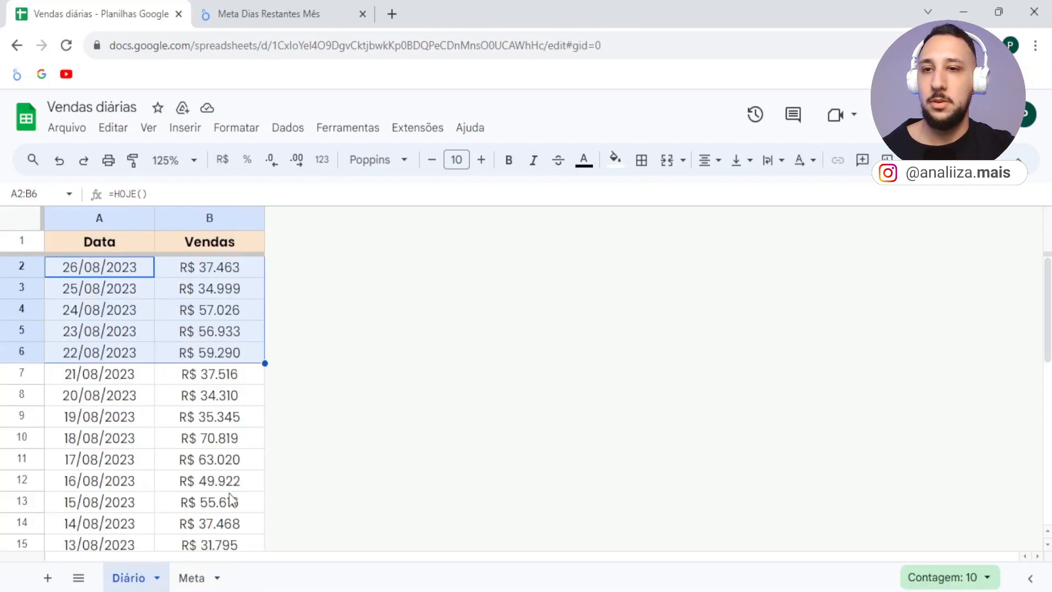
Step: Return to the Looker Studio report and review its added data sources, then close the list
{"action": "left_click", "coordinate": [264, 1]}
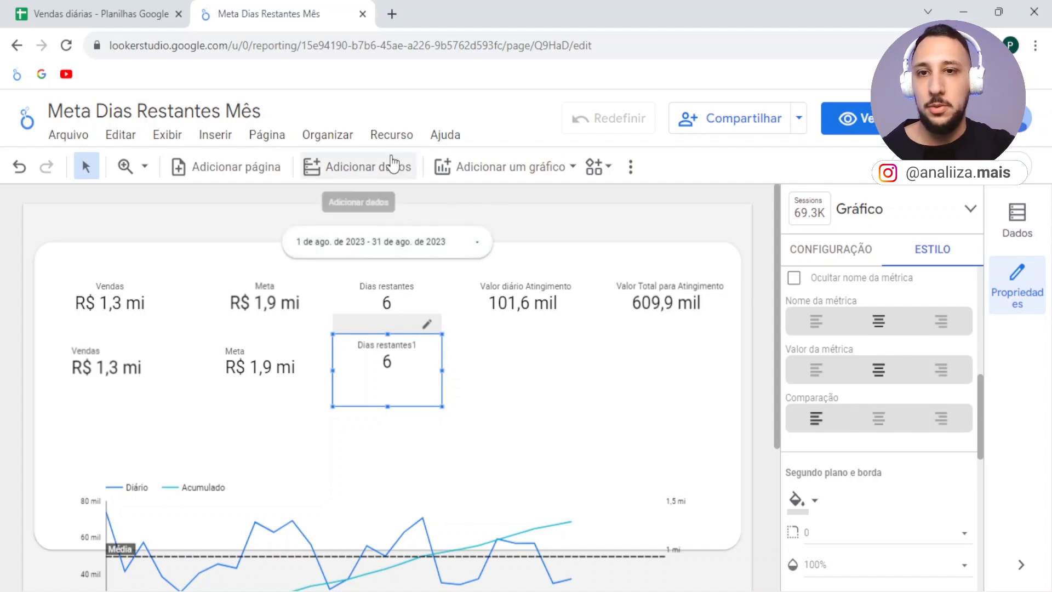
{"action": "left_click", "coordinate": [392, 135]}
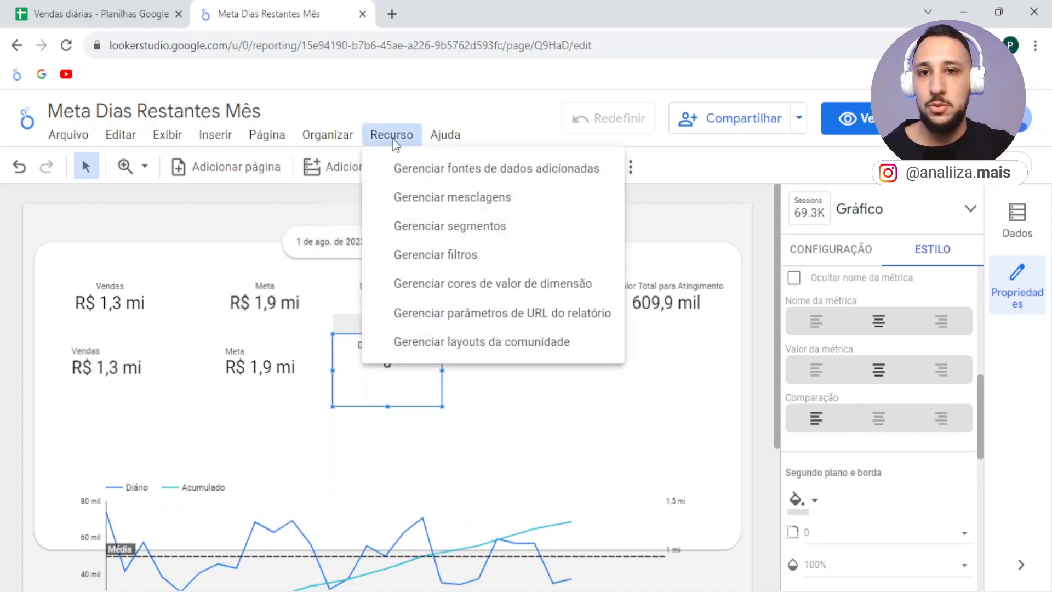
{"action": "left_click", "coordinate": [467, 169]}
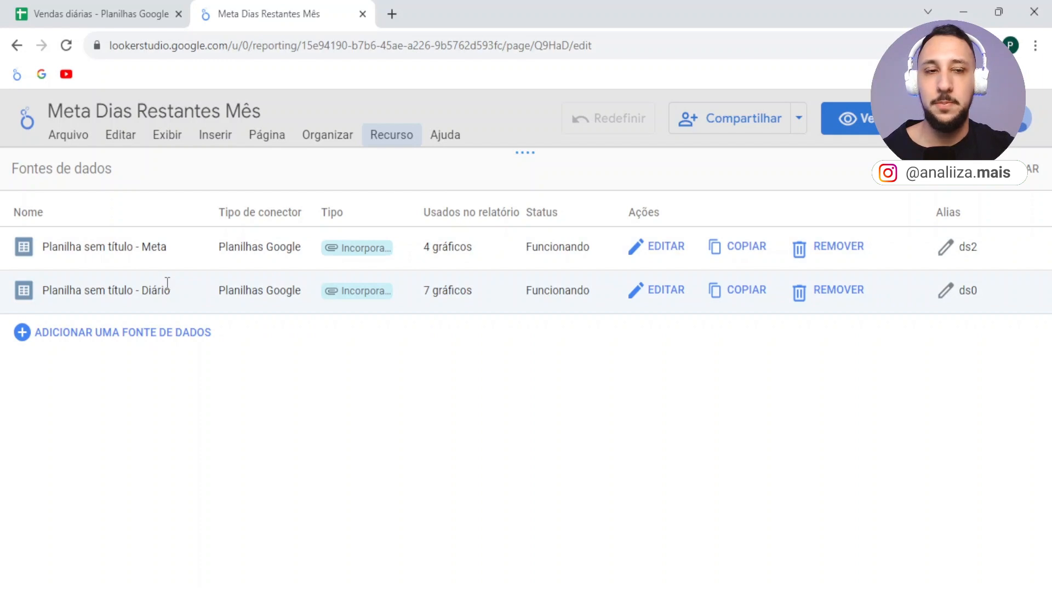
{"action": "left_click", "coordinate": [1020, 180]}
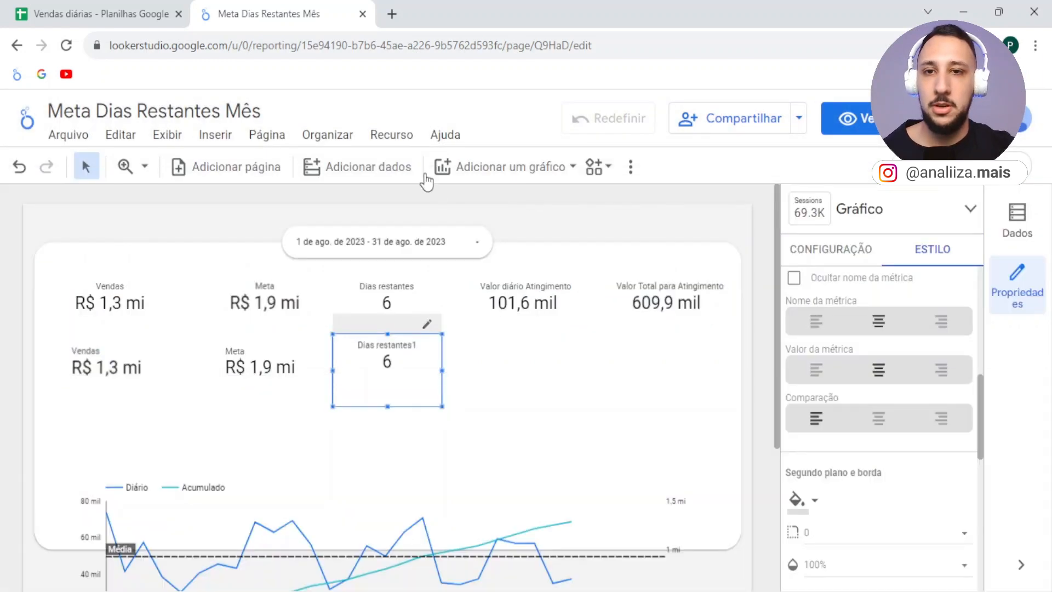
Step: Add a new data blend that combines Planilha sem título - Diário with Planilha sem título - Meta as the second table
{"action": "left_click", "coordinate": [407, 143]}
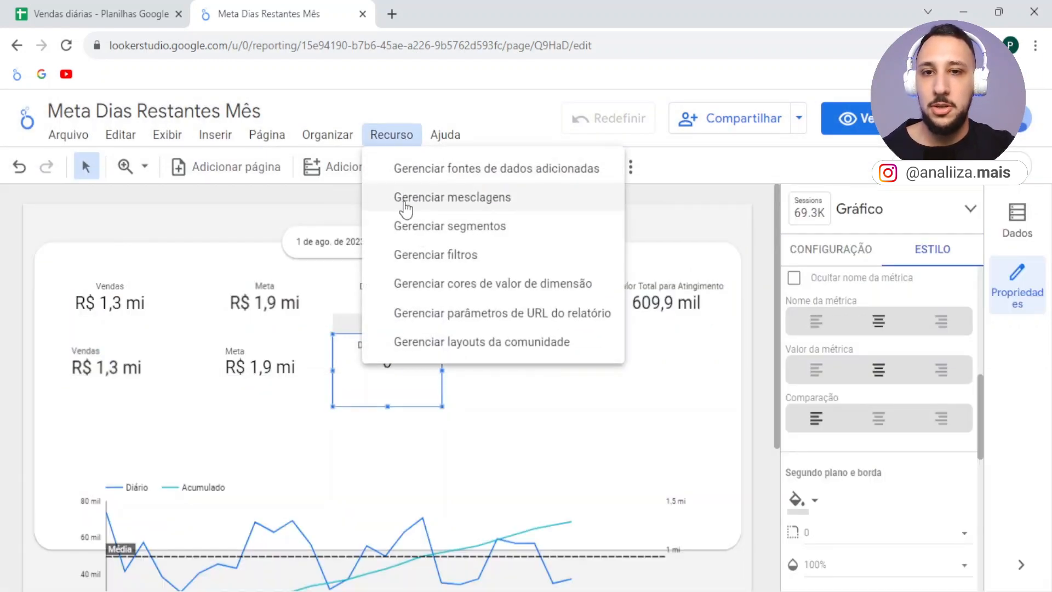
{"action": "left_click", "coordinate": [441, 206]}
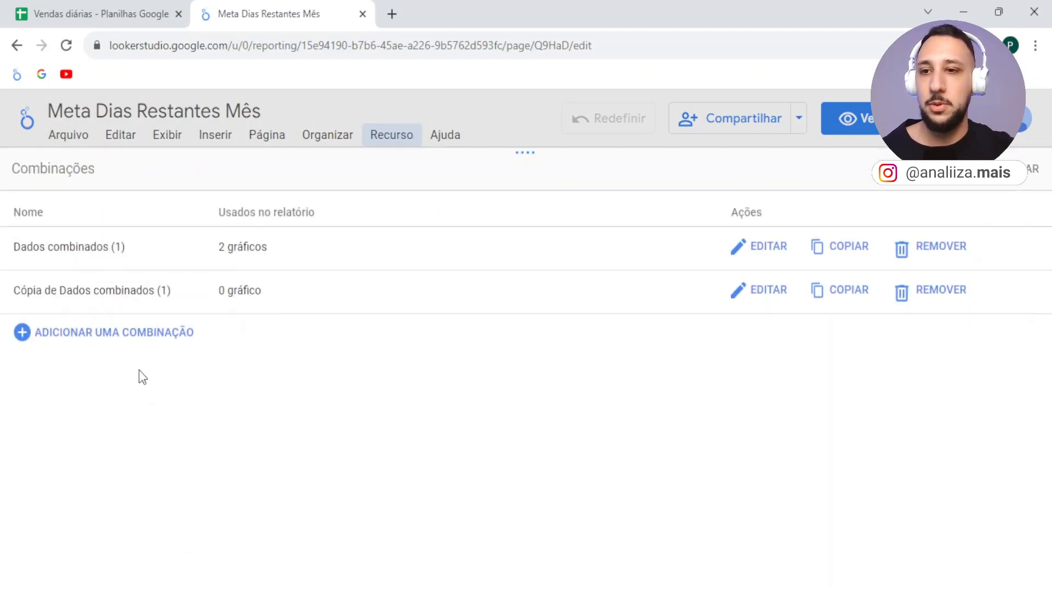
{"action": "left_click", "coordinate": [130, 337]}
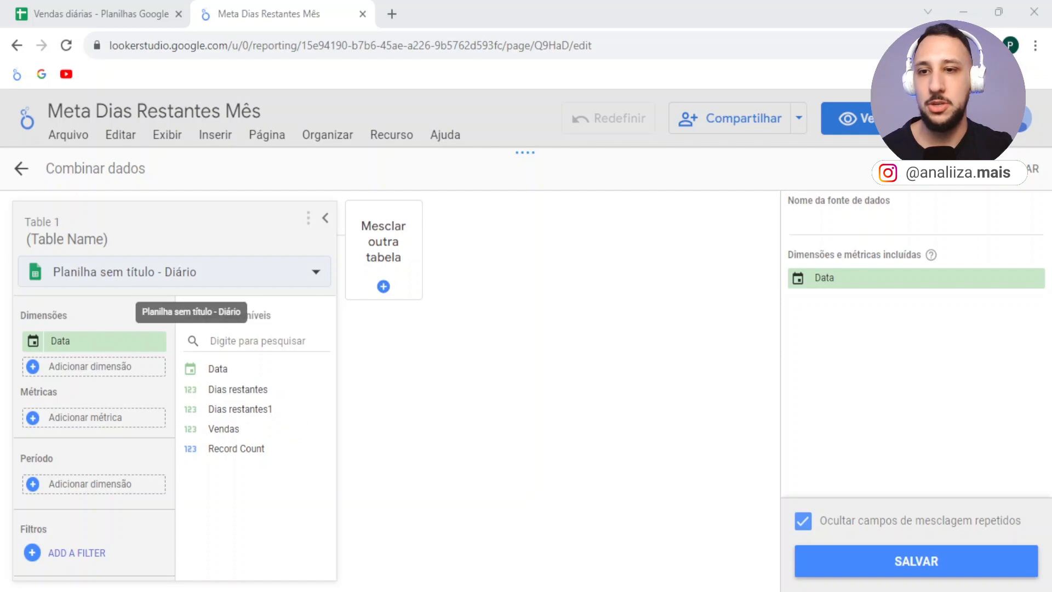
{"action": "left_click", "coordinate": [381, 257]}
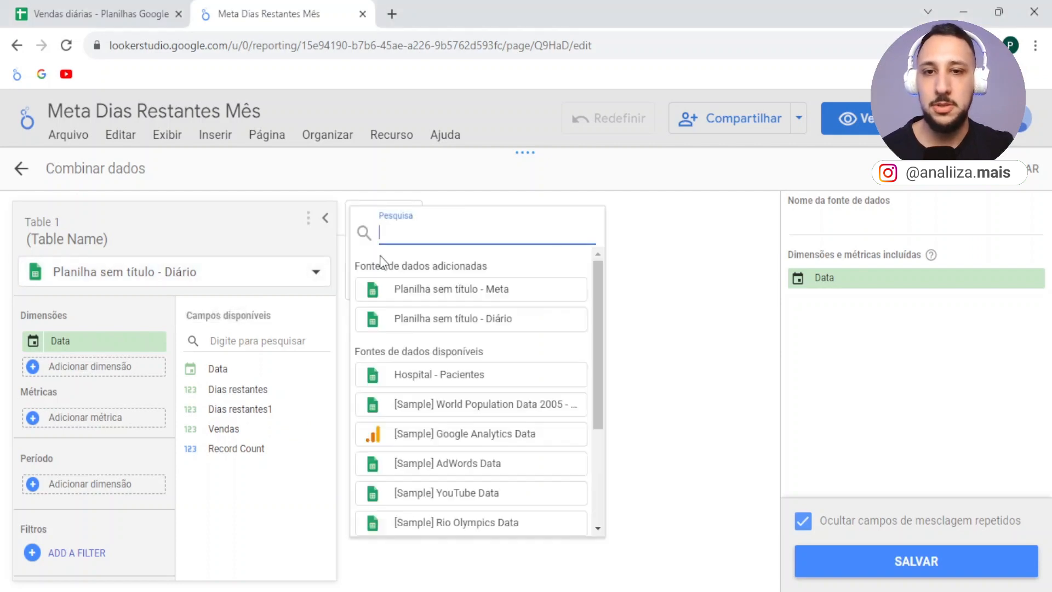
{"action": "left_click", "coordinate": [517, 289]}
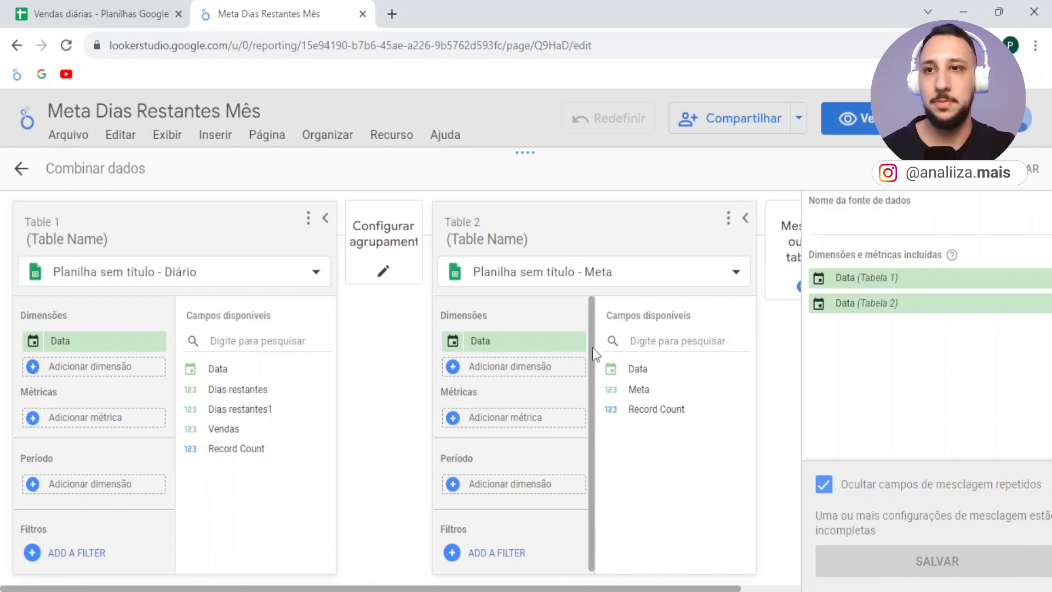
Step: Compare the Data columns of the Meta and Diário sheets in the Vendas diárias spreadsheet to see how their dates differ
{"action": "left_click", "coordinate": [76, 11]}
{"action": "left_click", "coordinate": [192, 578]}
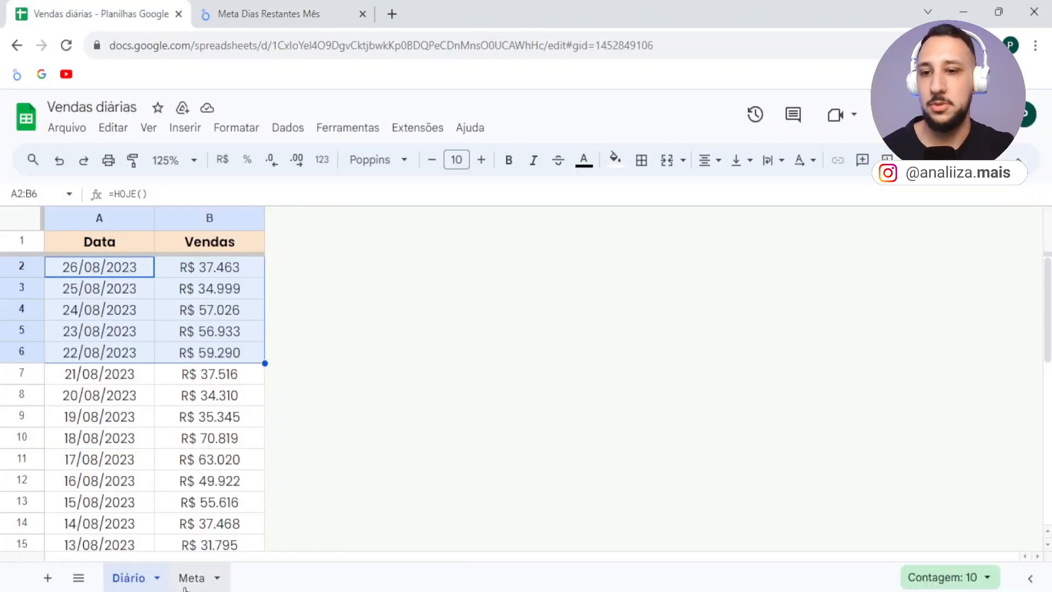
{"action": "left_click", "coordinate": [112, 271]}
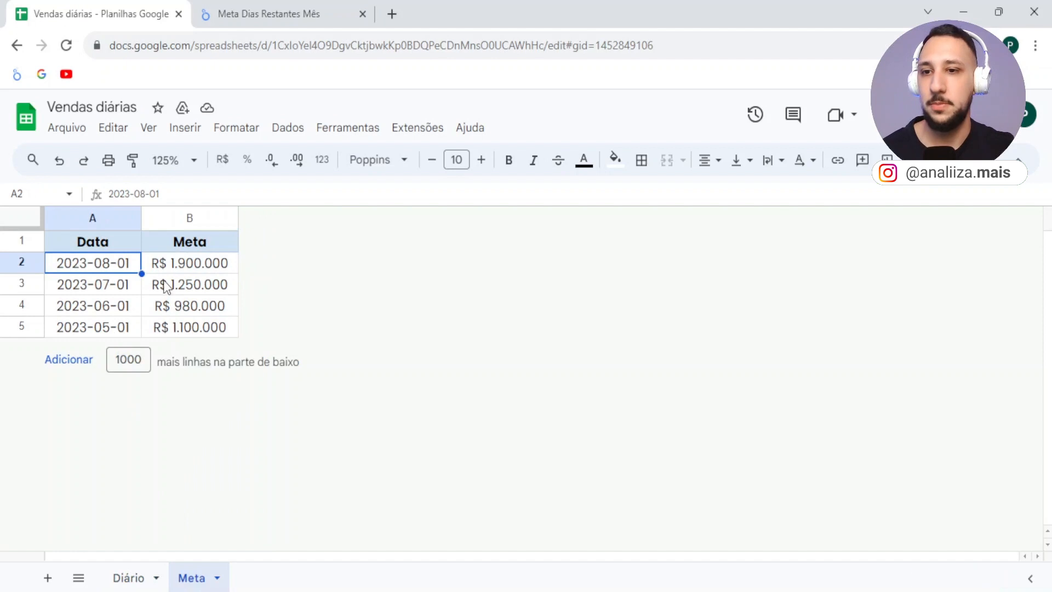
{"action": "left_click", "coordinate": [123, 579]}
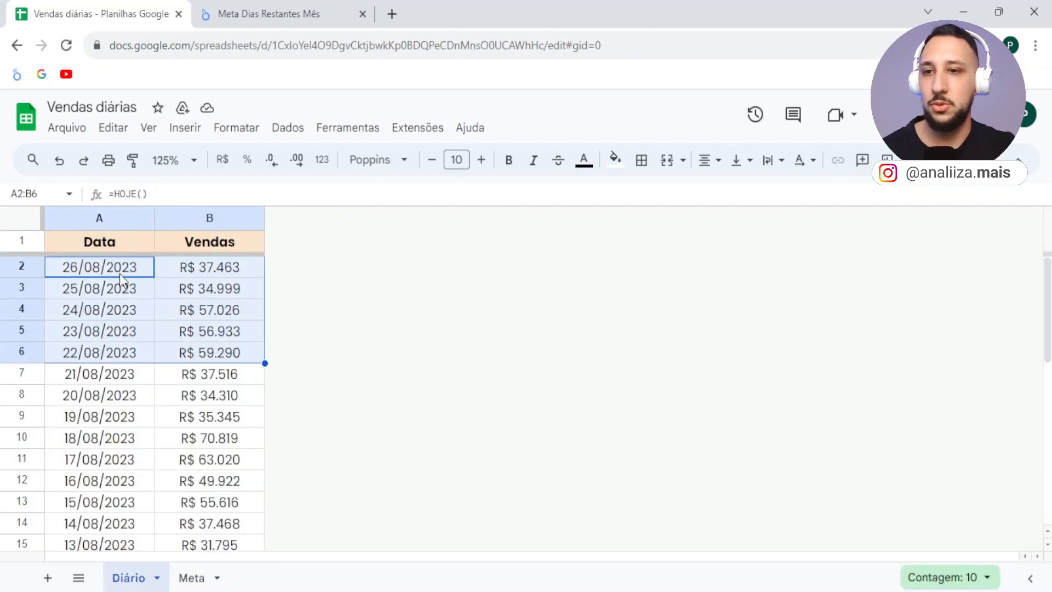
{"action": "left_click_drag", "start_coordinate": [120, 272], "coordinate": [90, 527]}
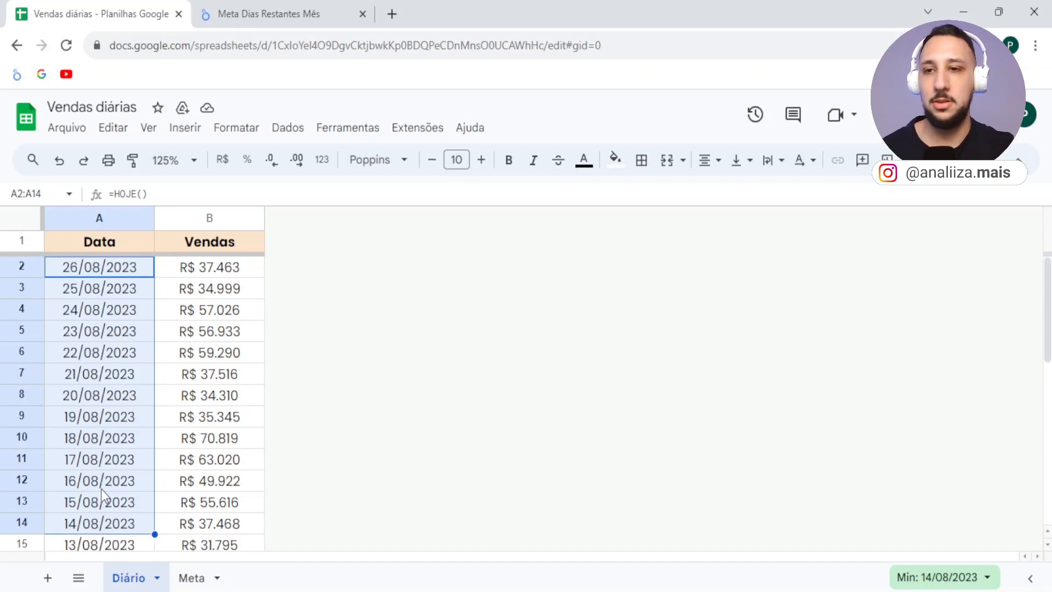
{"action": "left_click_drag", "start_coordinate": [127, 267], "coordinate": [112, 481]}
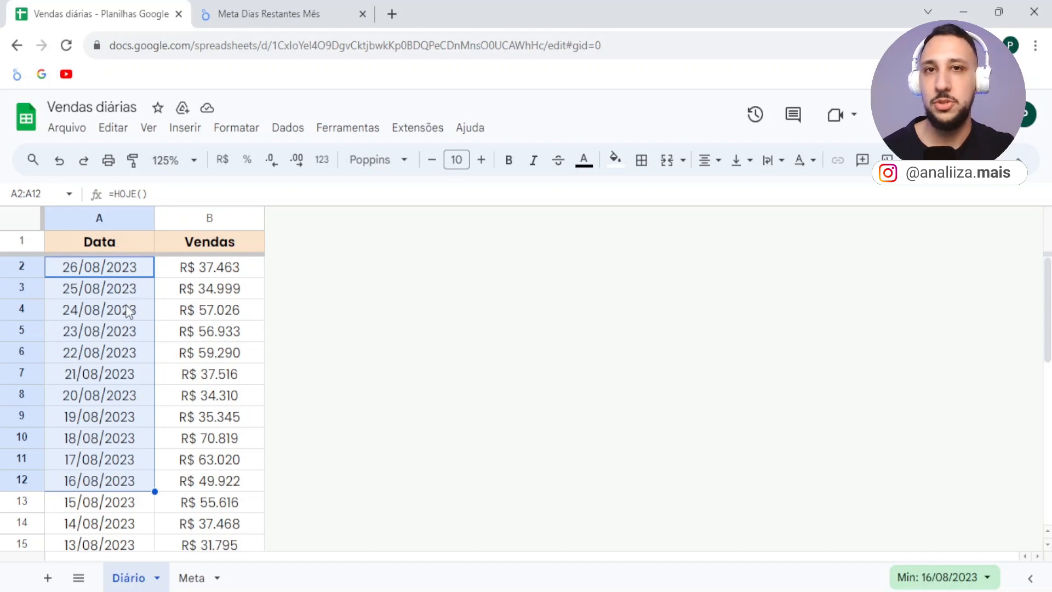
{"action": "left_click", "coordinate": [191, 578]}
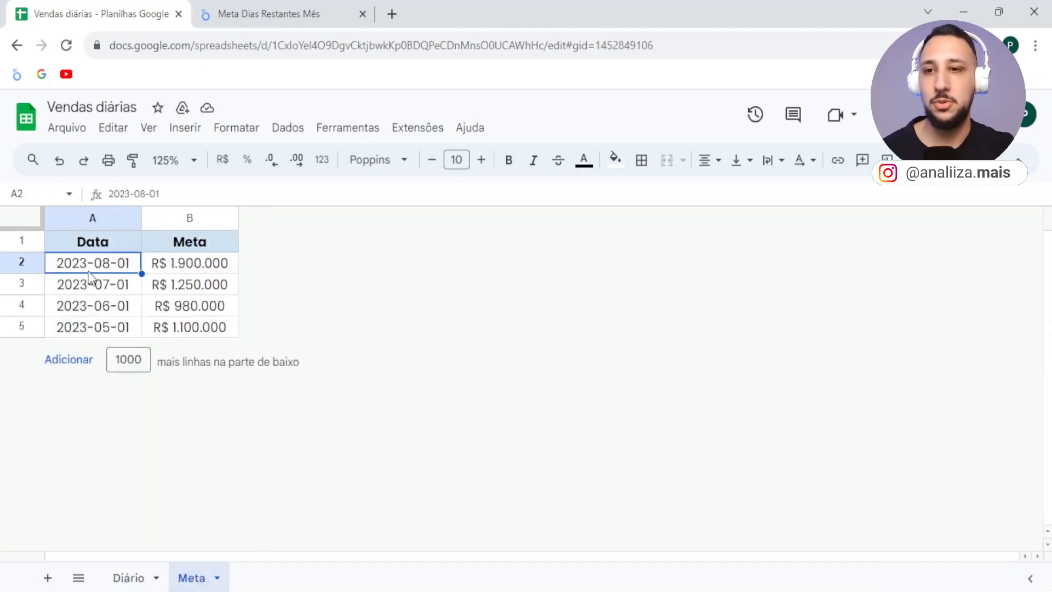
{"action": "left_click_drag", "start_coordinate": [123, 272], "coordinate": [182, 277]}
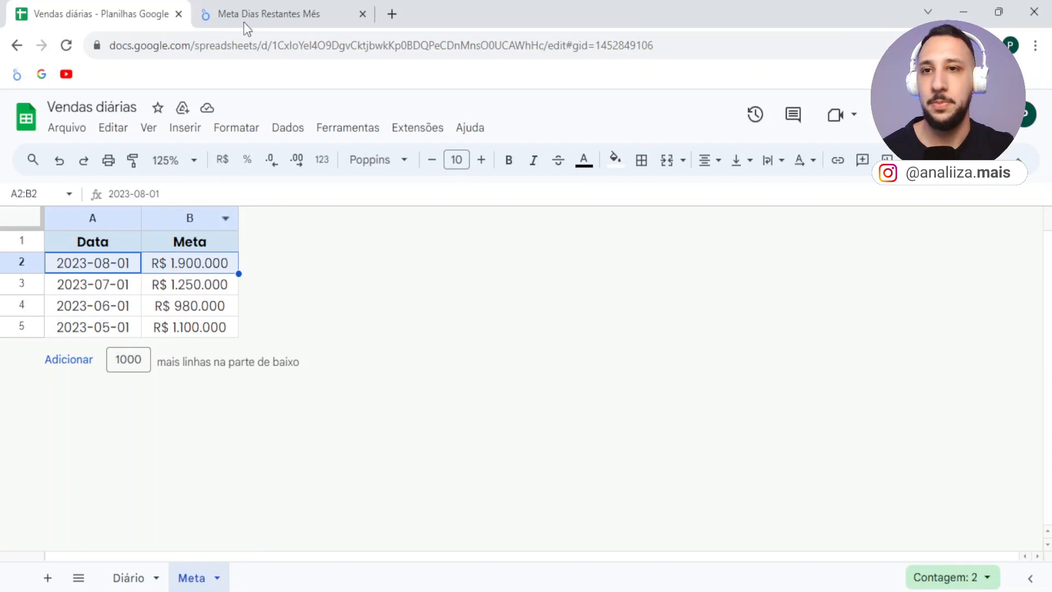
Step: Back in the report's blend, start a new calculated field for Table 1's Data dimension and name it Mês (calculo)
{"action": "left_click", "coordinate": [253, 7]}
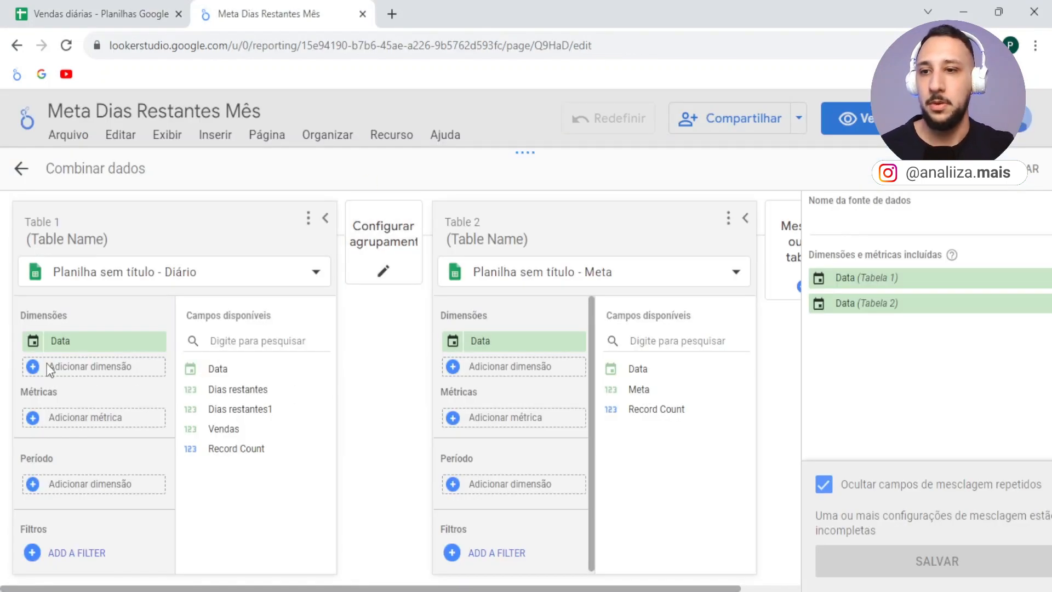
{"action": "left_click", "coordinate": [72, 340]}
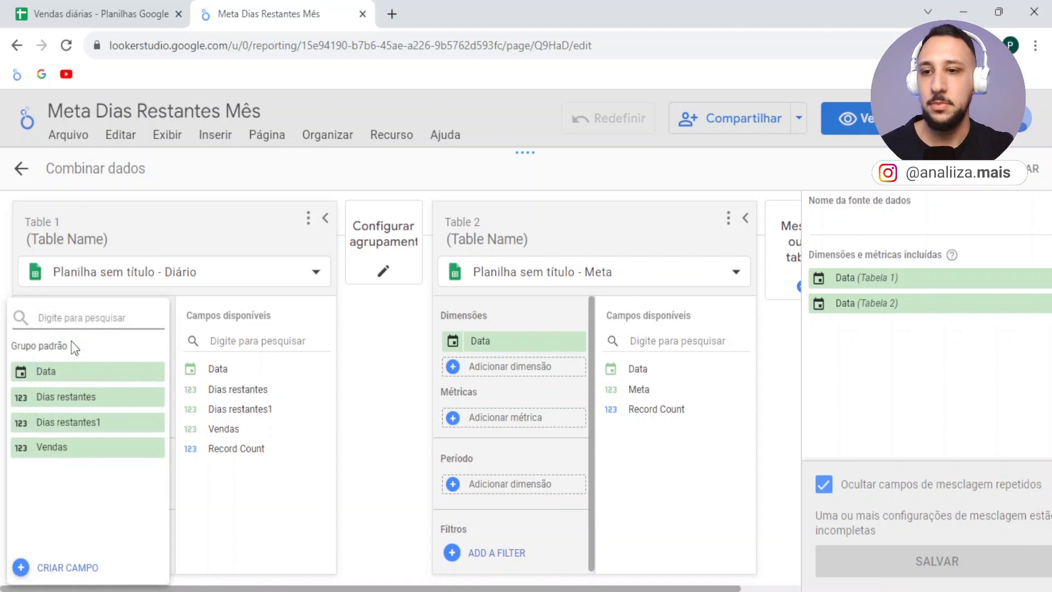
{"action": "left_click", "coordinate": [69, 568]}
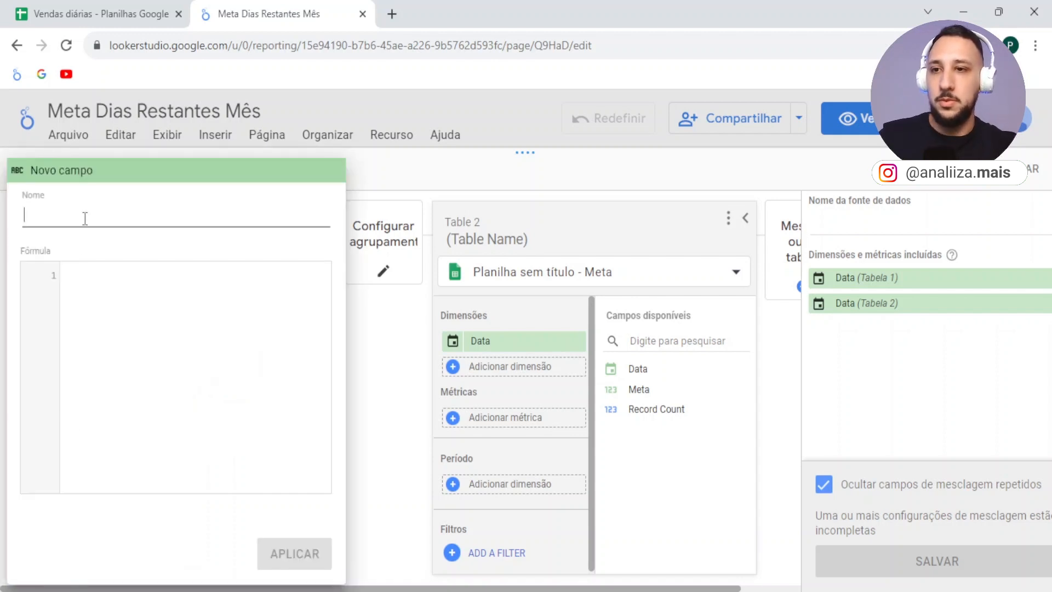
{"action": "type", "text": "DATA"}
{"action": "key", "text": "BackSpace"}
{"action": "key", "text": "BackSpace"}
{"action": "key", "text": "BackSpace"}
{"action": "key", "text": "BackSpace"}
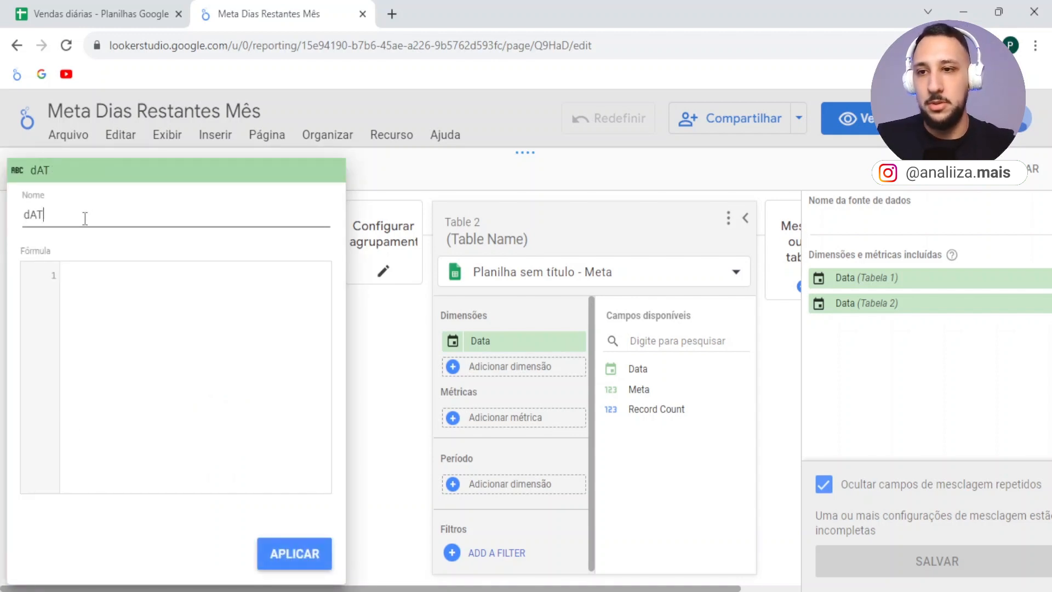
{"action": "type", "text": "mê"}
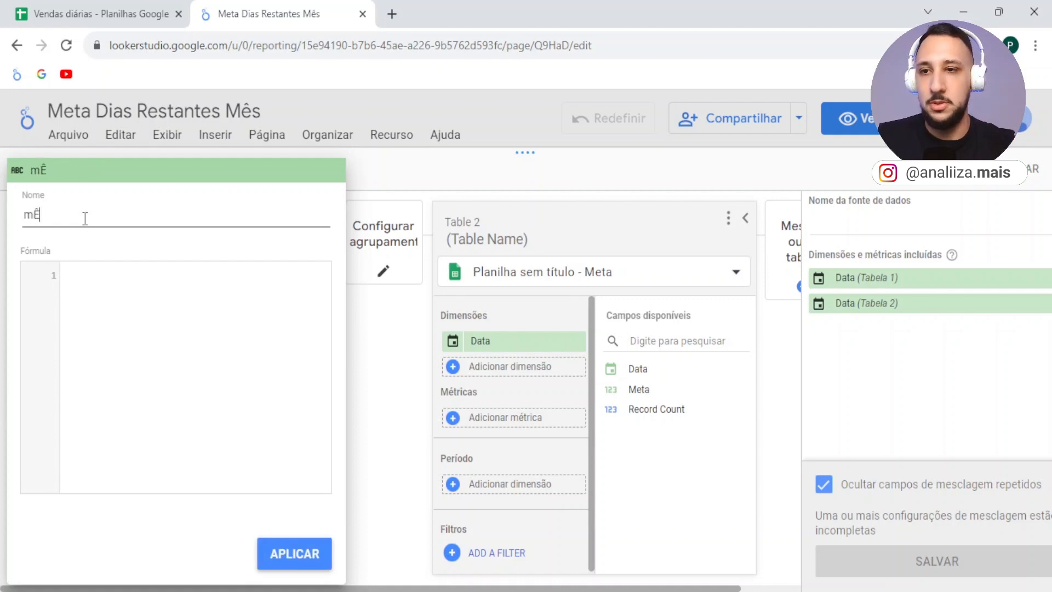
{"action": "key", "text": "BackSpace"}
{"action": "key", "text": "BackSpace"}
{"action": "type", "text": "M"}
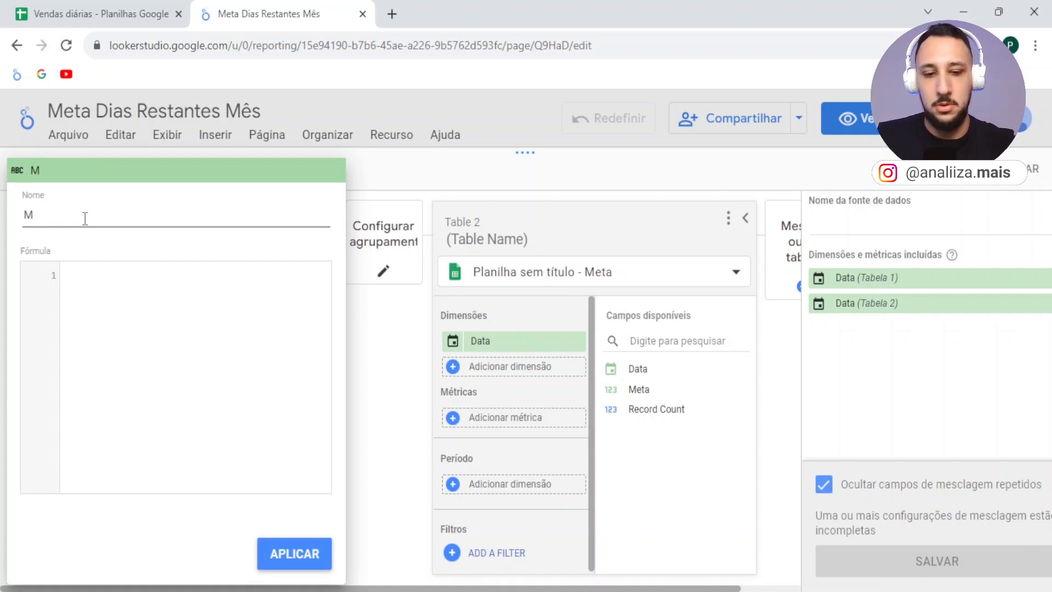
{"action": "type", "text": "ês (calculo)"}
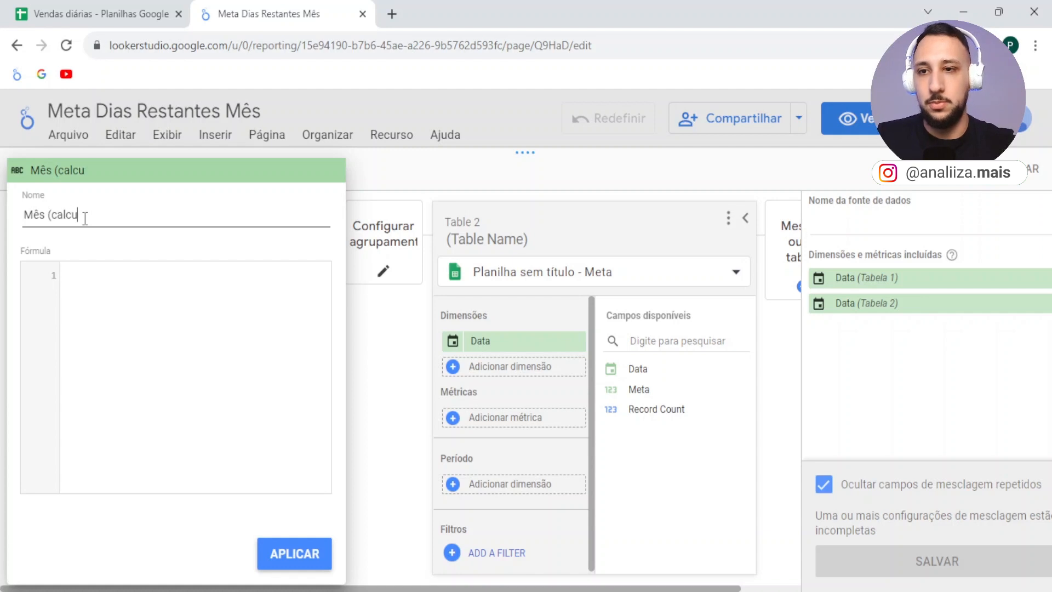
Step: Define the Mês (calculo) field with the formula DATETIME_TRUNC(Data,MONTH) and apply it as Table 1's dimension
{"action": "left_click", "coordinate": [103, 286]}
{"action": "type", "text": "DATE"}
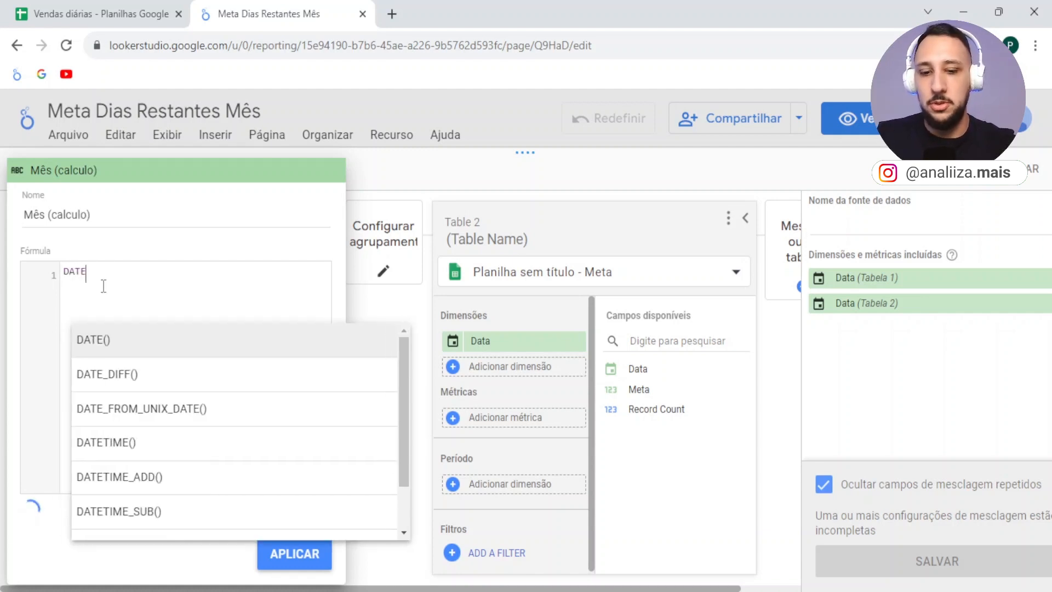
{"action": "type", "text": "TIME_TRUNC"}
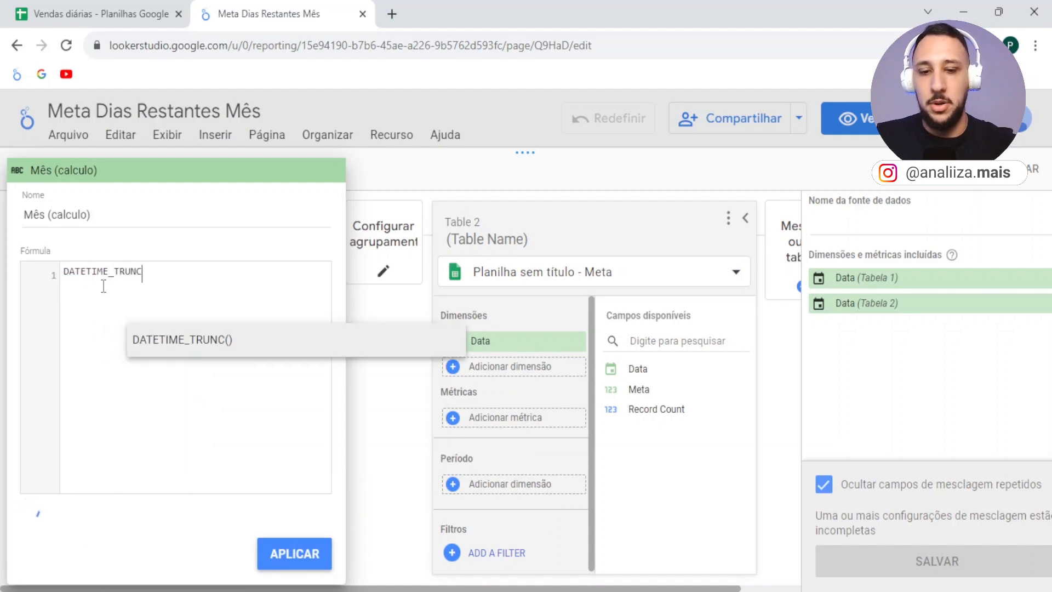
{"action": "key", "text": "Return"}
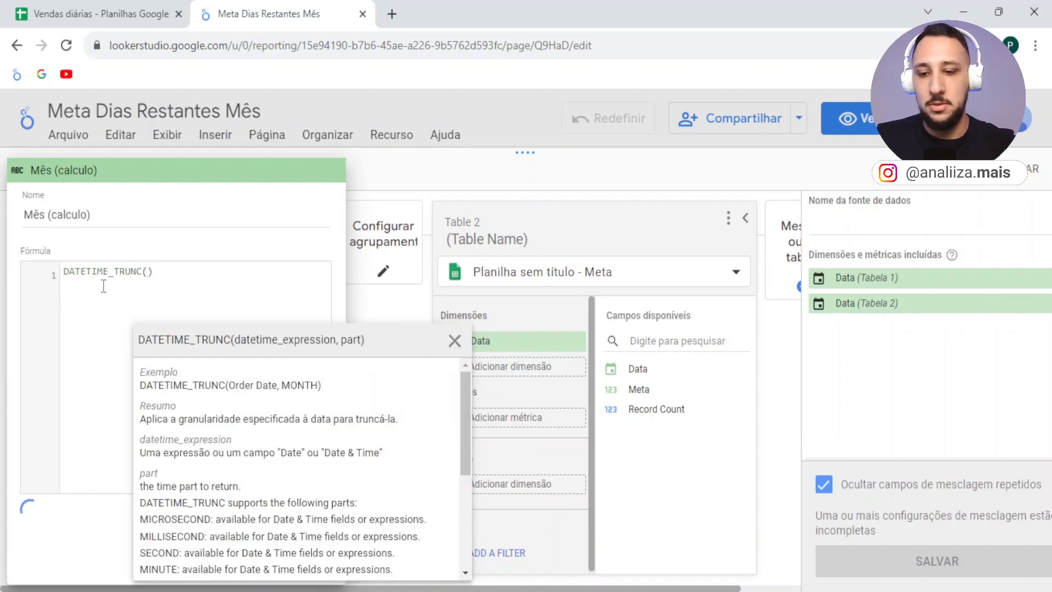
{"action": "type", "text": "Da"}
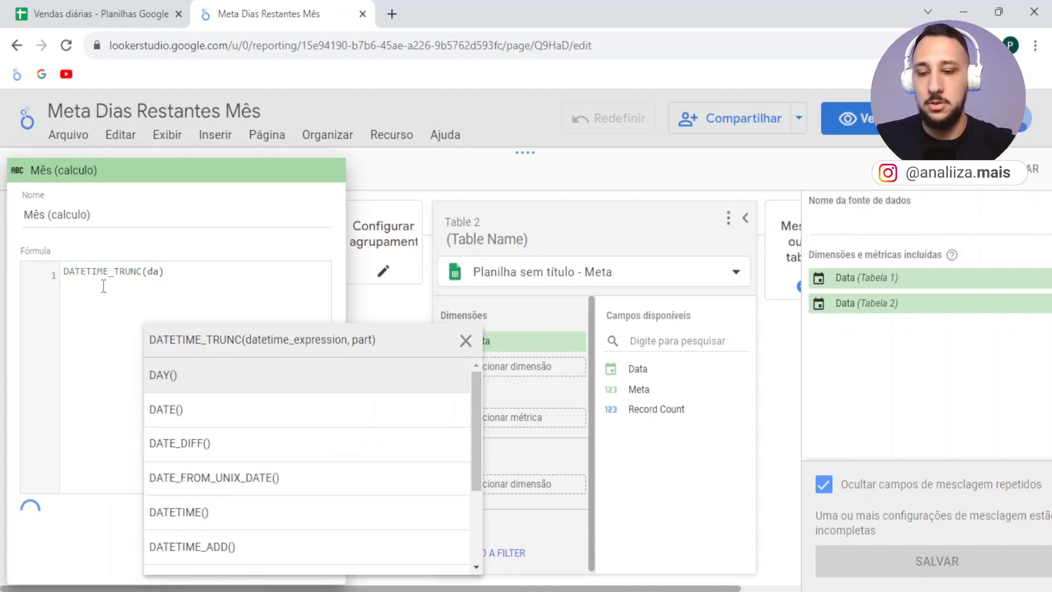
{"action": "key", "text": "Return"}
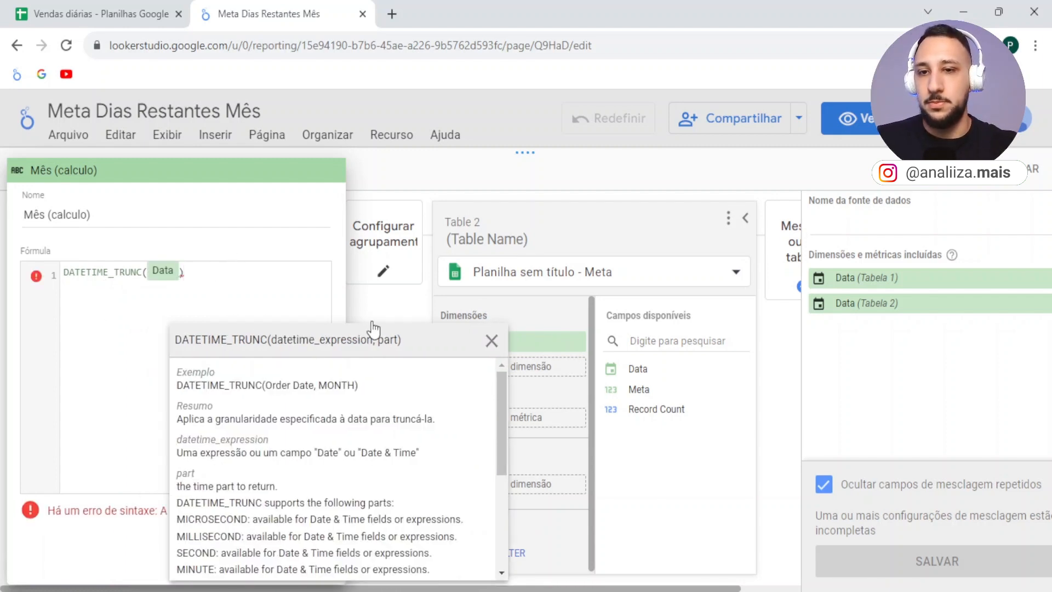
{"action": "left_click", "coordinate": [491, 341]}
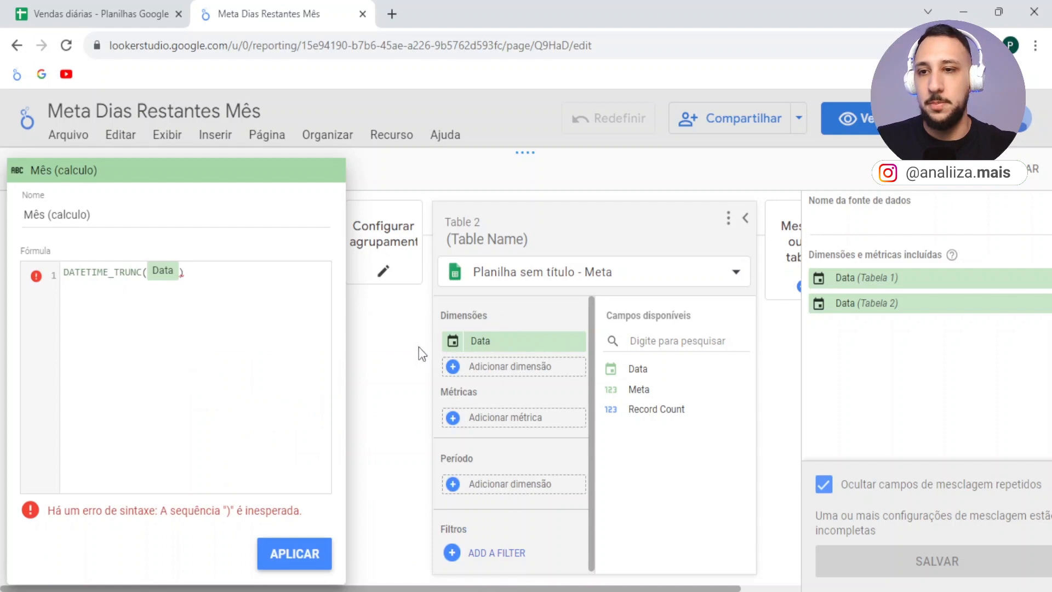
{"action": "left_click", "coordinate": [180, 274]}
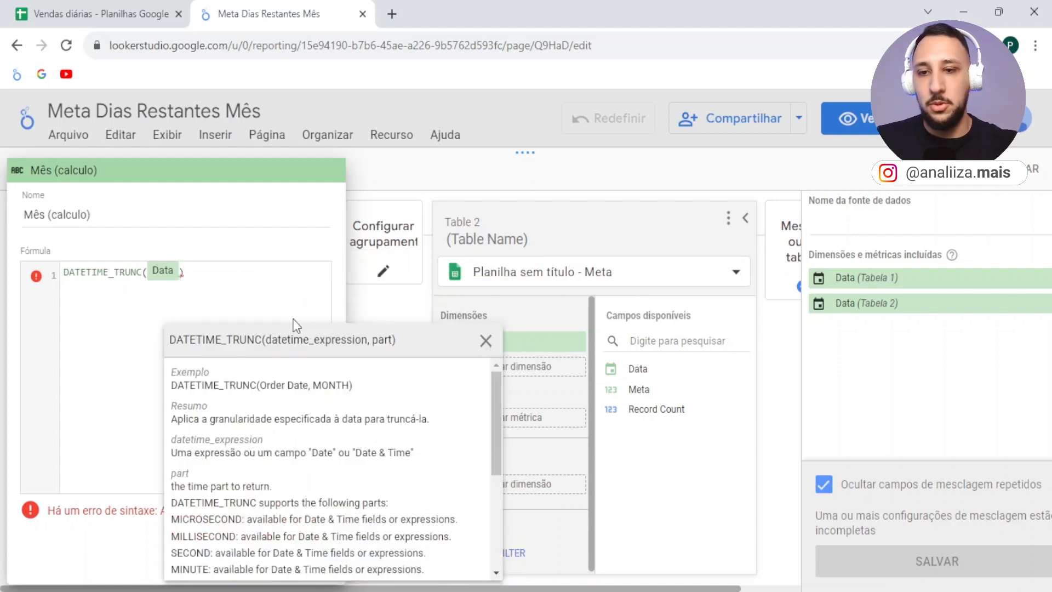
{"action": "type", "text": ",MON"}
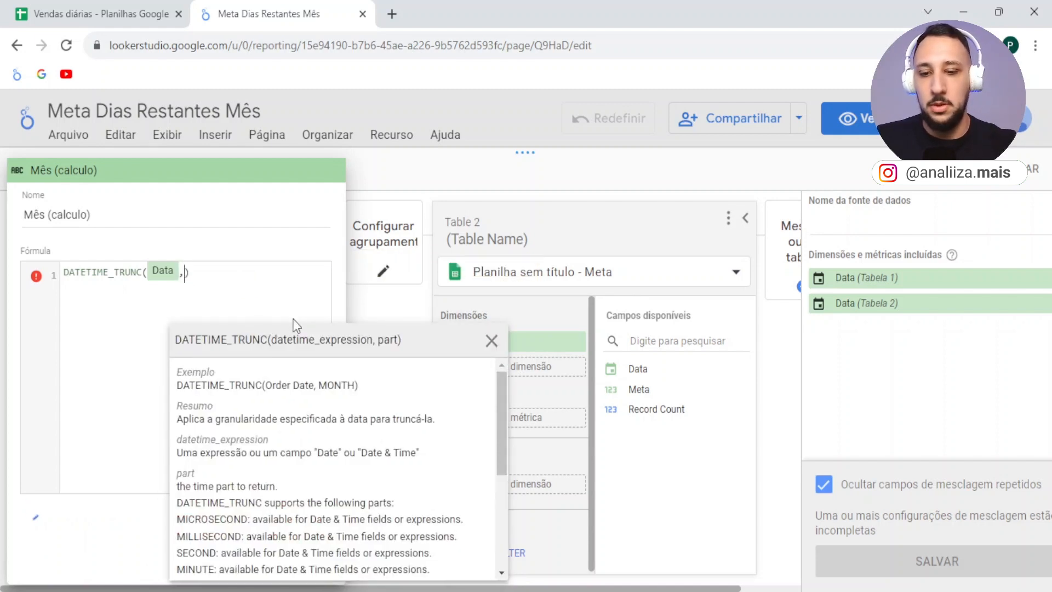
{"action": "type", "text": "TH"}
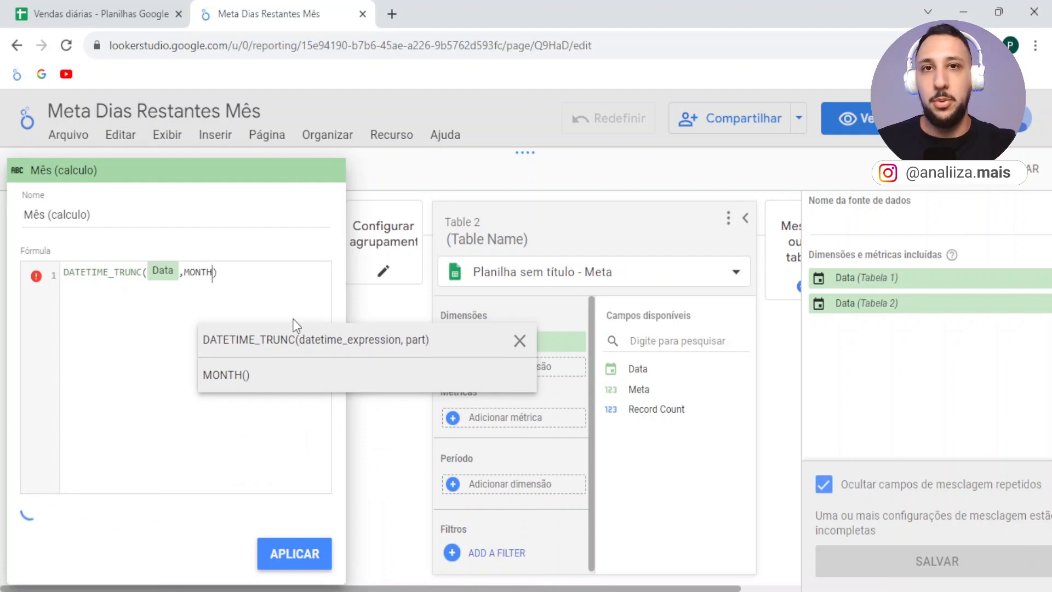
{"action": "left_click", "coordinate": [299, 556]}
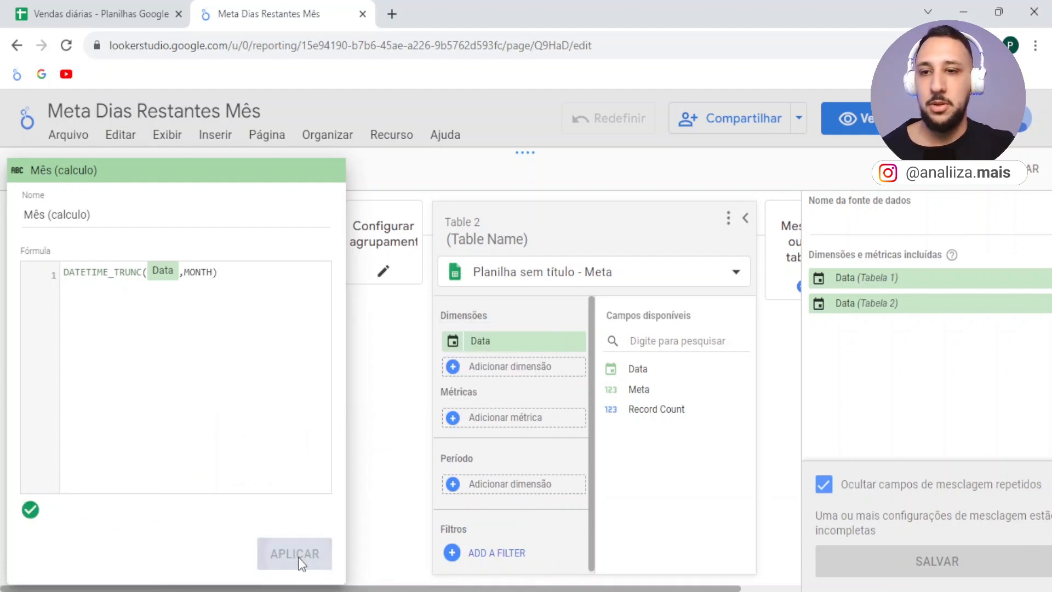
{"action": "left_click", "coordinate": [385, 345]}
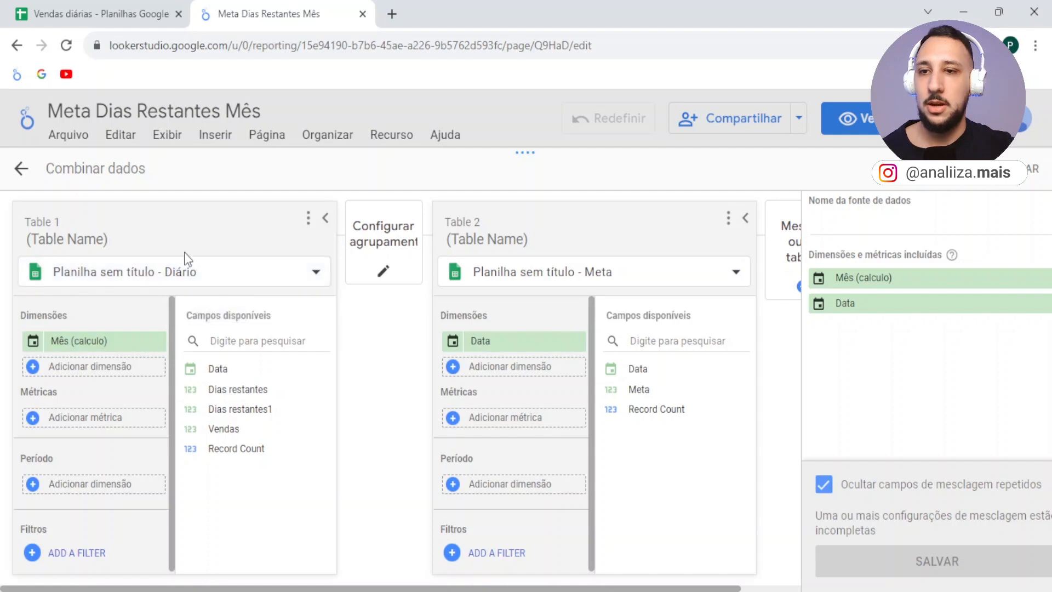
Step: Add Vendas and Dias restantes1 as Table 1 metrics, setting the aggregation of Dias restantes1 to average (Médio)
{"action": "left_click", "coordinate": [95, 417]}
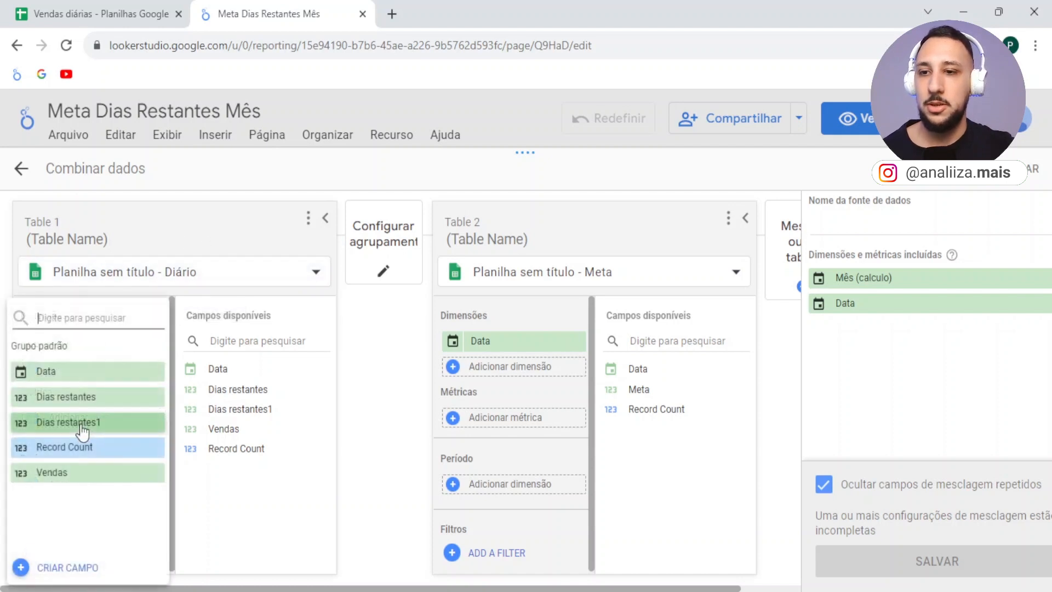
{"action": "left_click", "coordinate": [63, 473]}
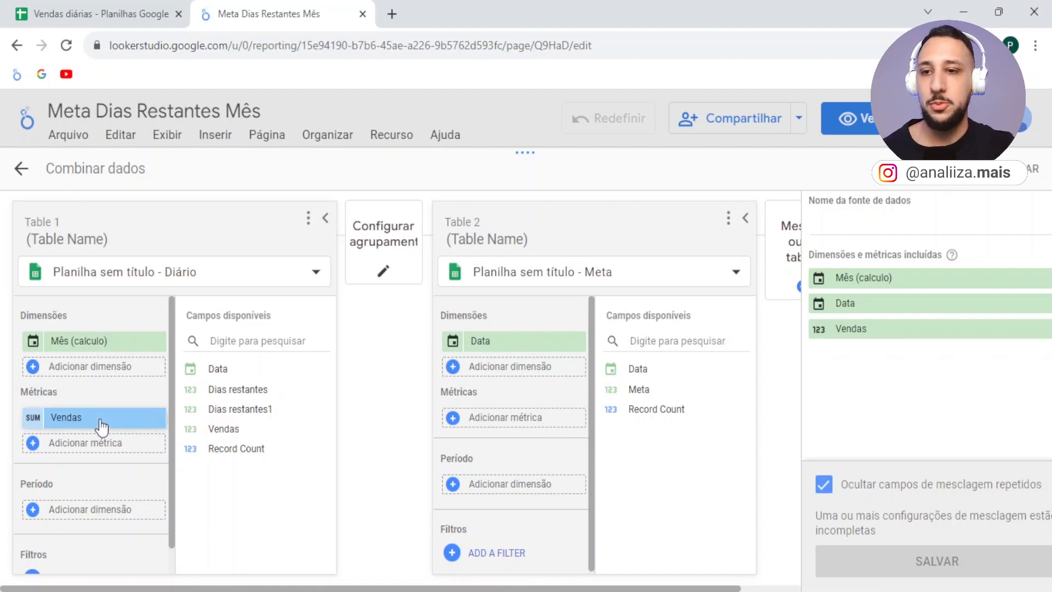
{"action": "left_click", "coordinate": [66, 445]}
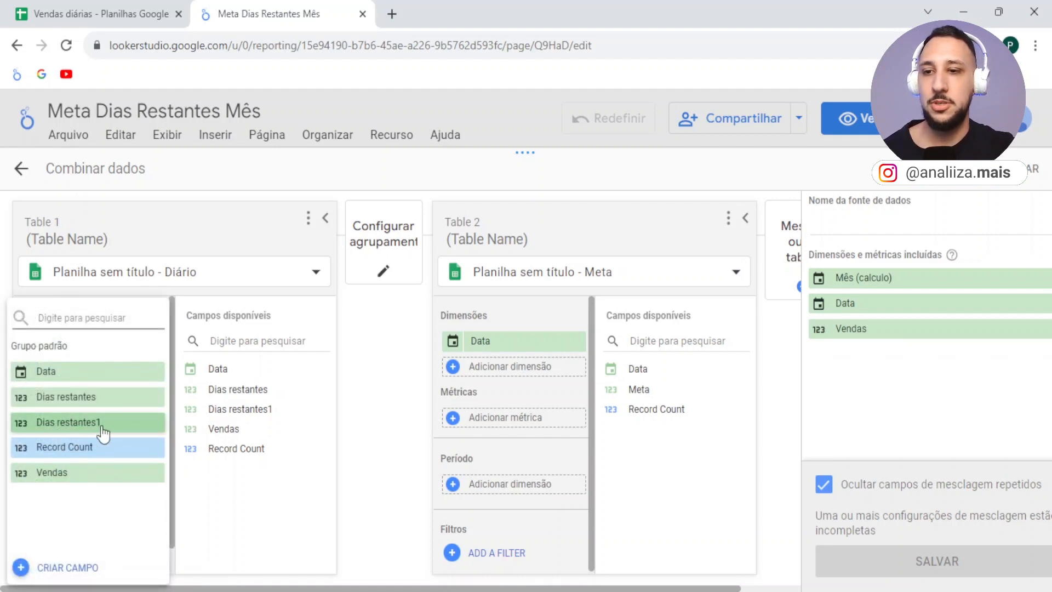
{"action": "left_click", "coordinate": [85, 423]}
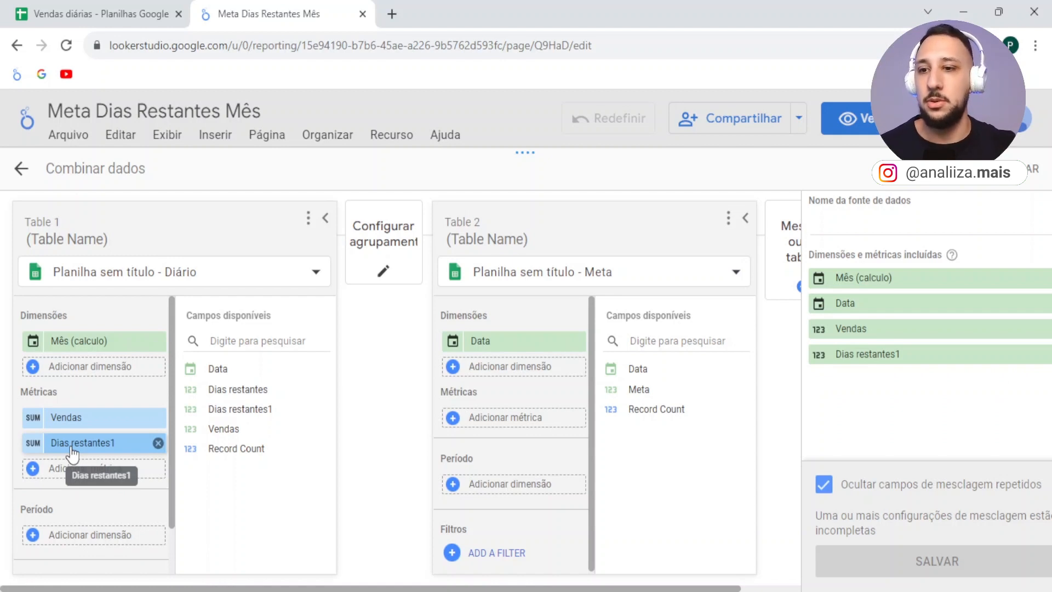
{"action": "left_click", "coordinate": [33, 443]}
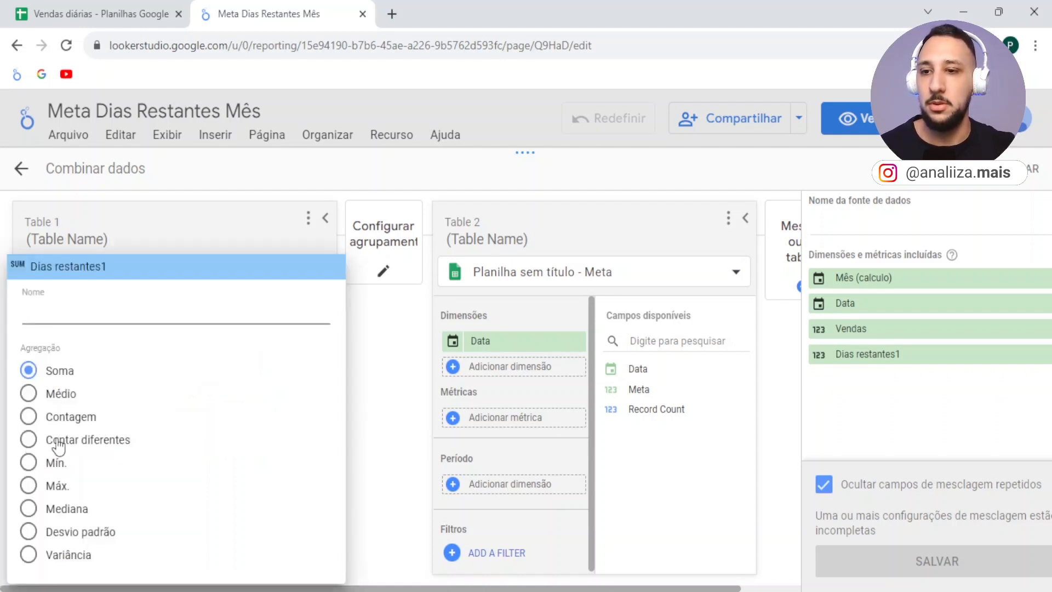
{"action": "left_click", "coordinate": [29, 394]}
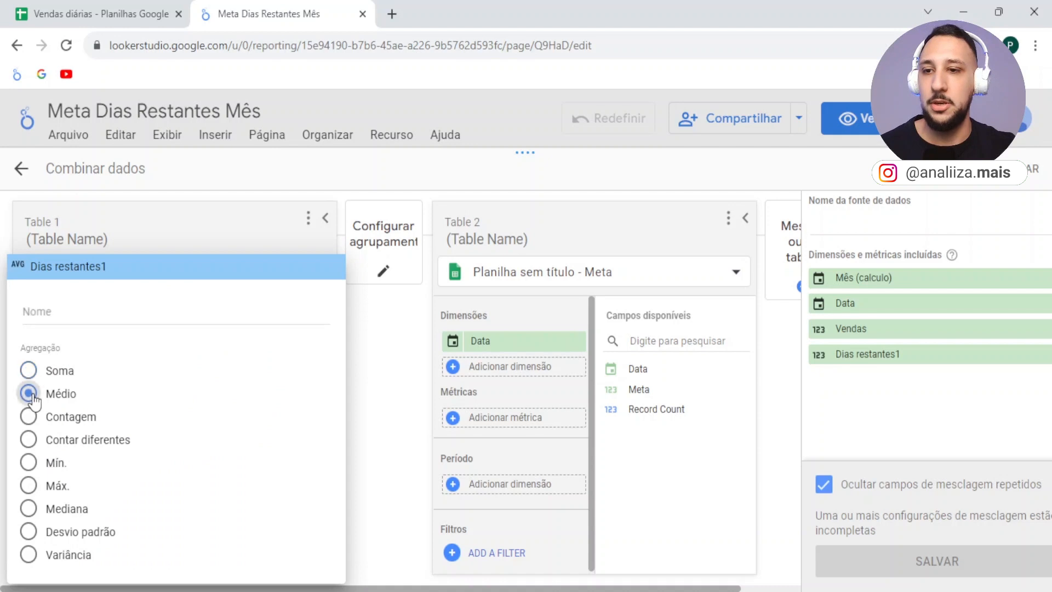
{"action": "left_click", "coordinate": [390, 383]}
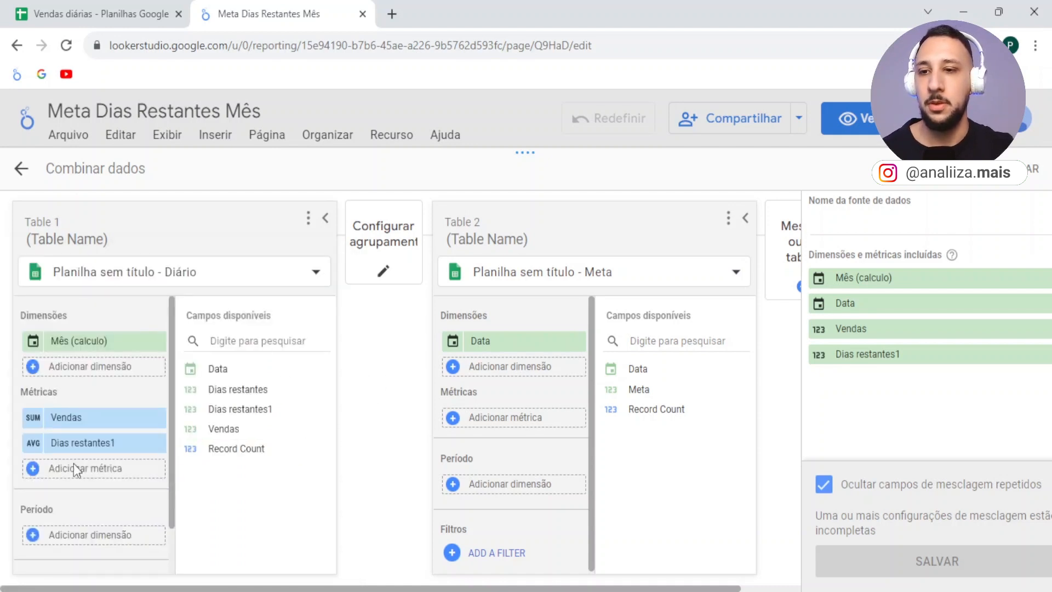
Step: Set Data as the date range dimension (Período) of Table 1
{"action": "scroll", "coordinate": [73, 488], "scroll_direction": "down", "scroll_amount": 1}
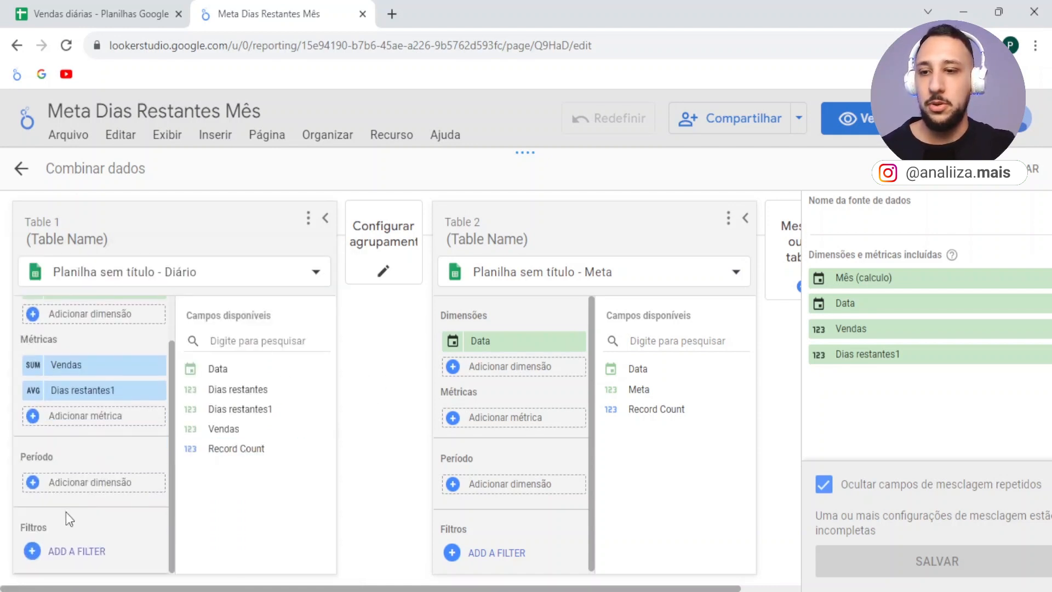
{"action": "left_click", "coordinate": [76, 482]}
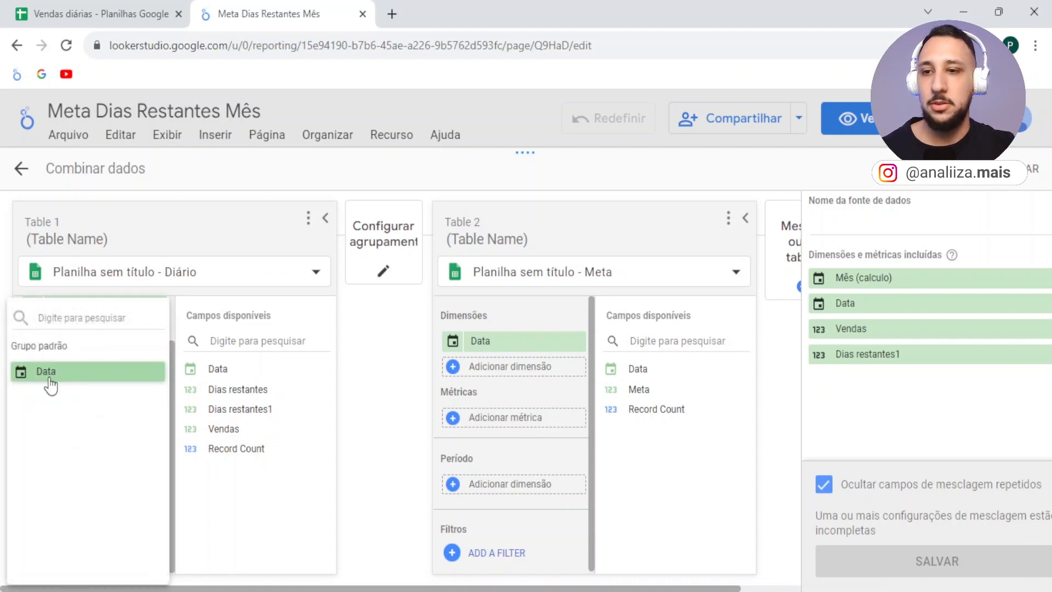
{"action": "left_click", "coordinate": [49, 378]}
{"action": "scroll", "coordinate": [74, 462], "scroll_direction": "up", "scroll_amount": 1}
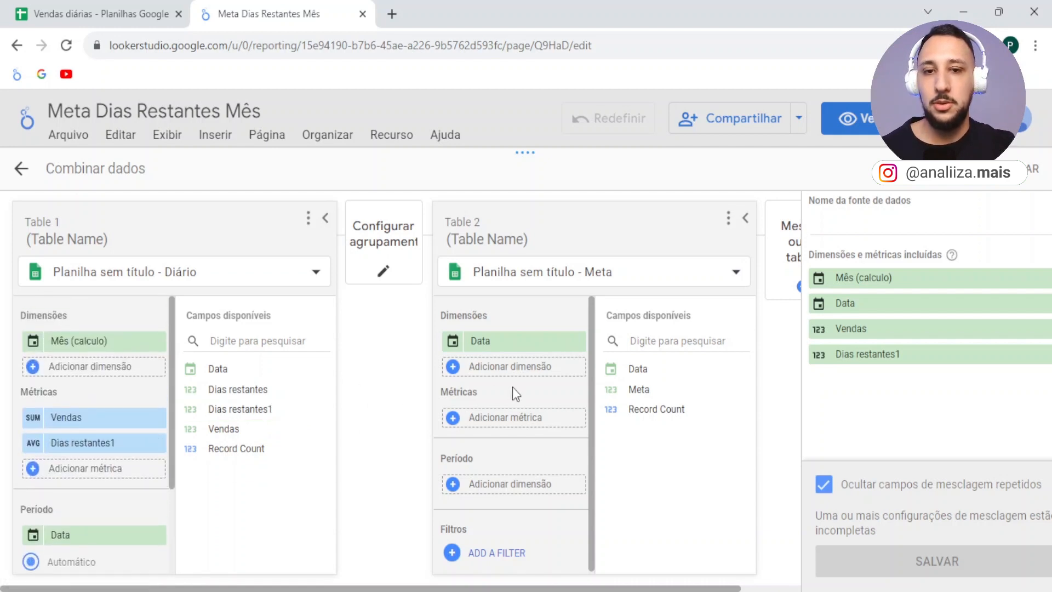
Step: Add Meta as Table 2's metric, checking the Meta column in the Vendas diárias spreadsheet before returning to the blend
{"action": "left_click", "coordinate": [506, 421]}
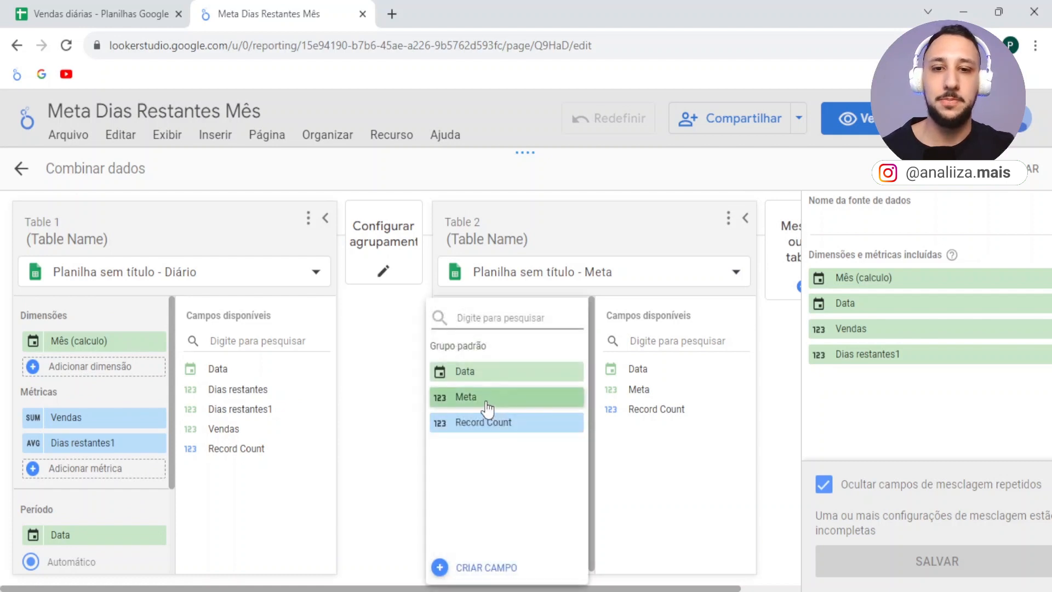
{"action": "left_click", "coordinate": [486, 400]}
{"action": "left_click", "coordinate": [49, 4]}
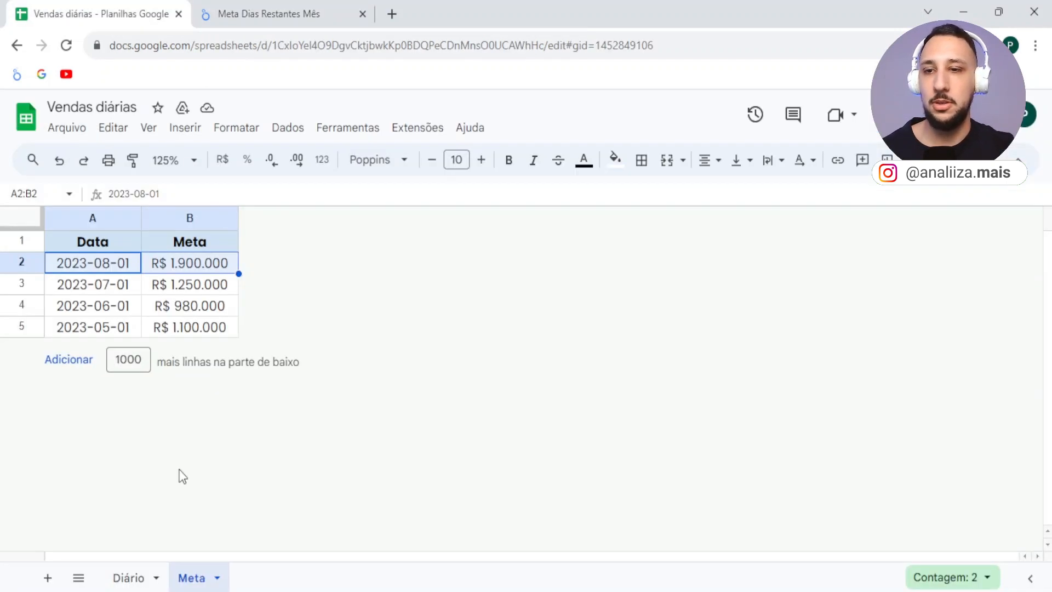
{"action": "left_click", "coordinate": [183, 219]}
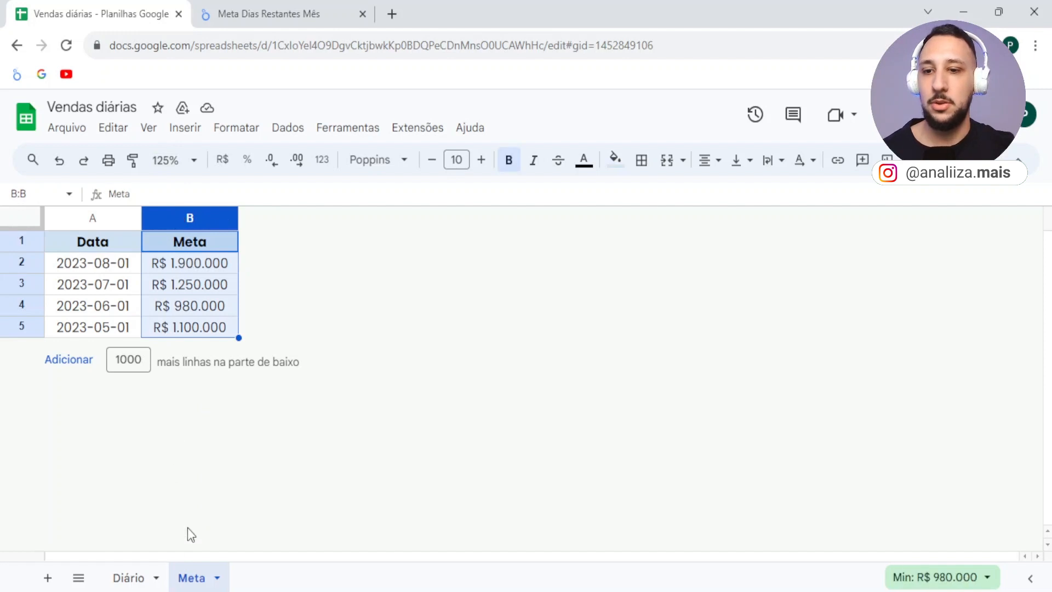
{"action": "left_click", "coordinate": [251, 3]}
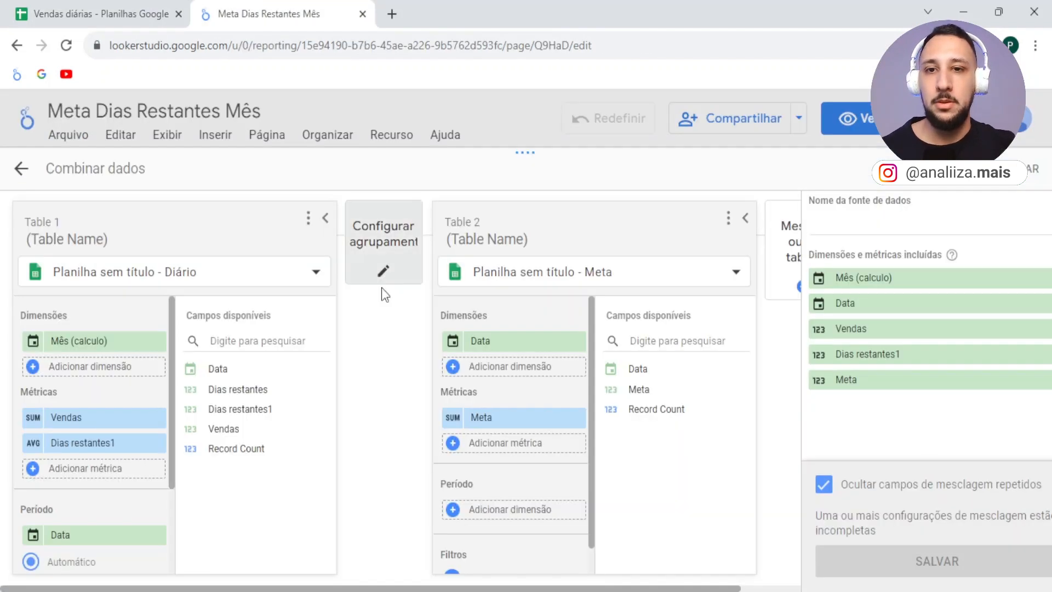
Step: Configure the join as a full outer join matching Mês (calculo) from Table 1 to Data from Table 2
{"action": "left_click", "coordinate": [390, 253]}
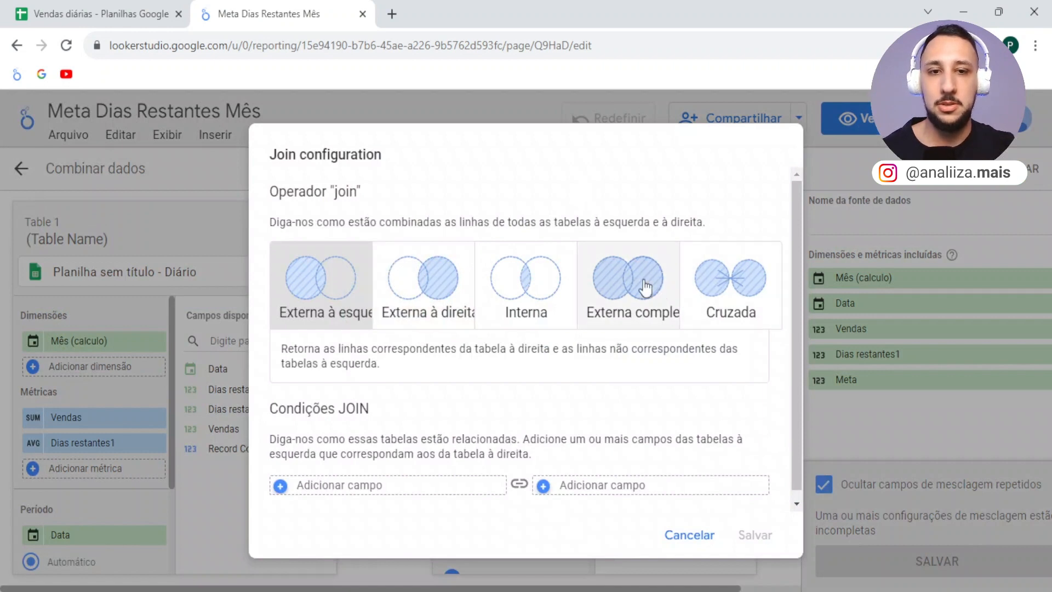
{"action": "left_click", "coordinate": [645, 287]}
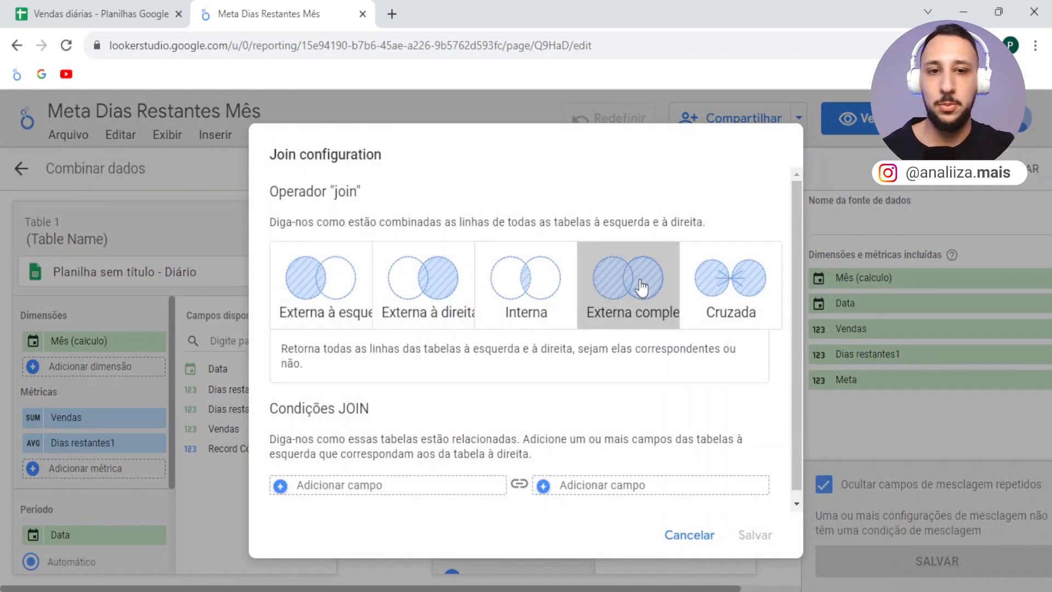
{"action": "left_click", "coordinate": [348, 492]}
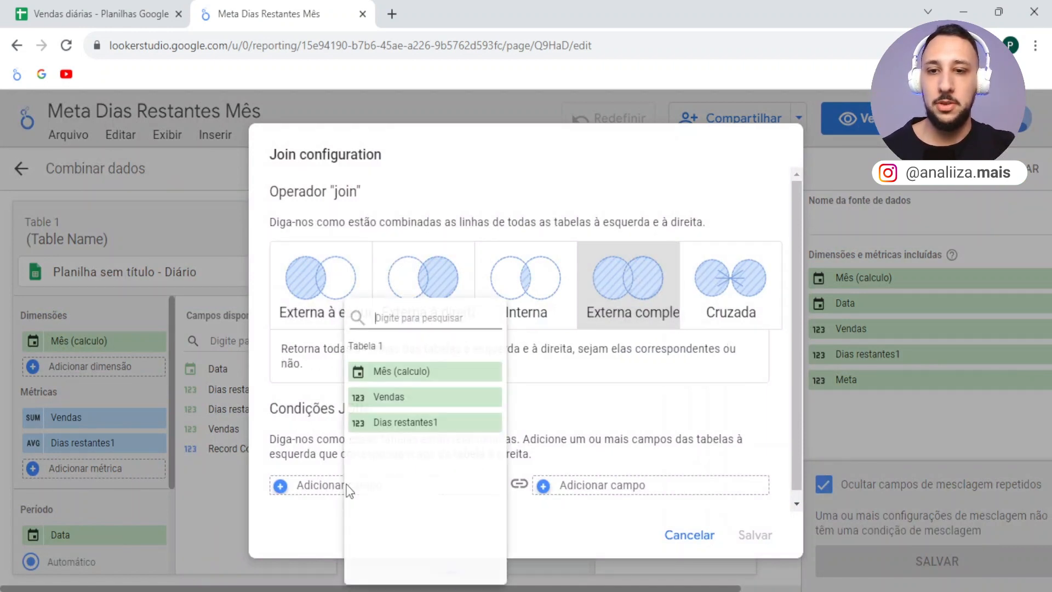
{"action": "left_click", "coordinate": [386, 373]}
{"action": "scroll", "coordinate": [485, 384], "scroll_direction": "down", "scroll_amount": 1}
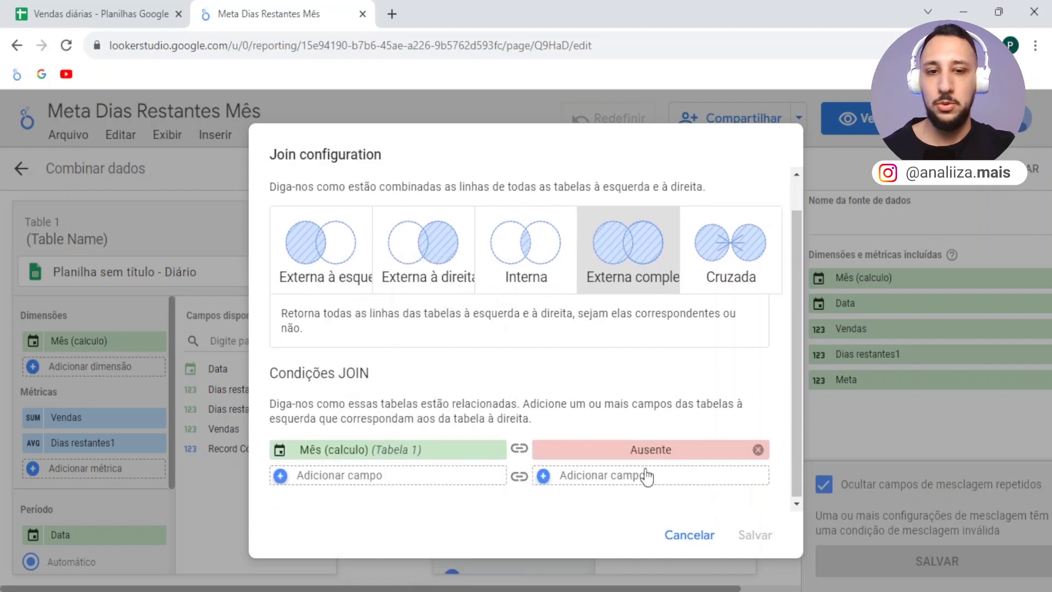
{"action": "left_click", "coordinate": [646, 451]}
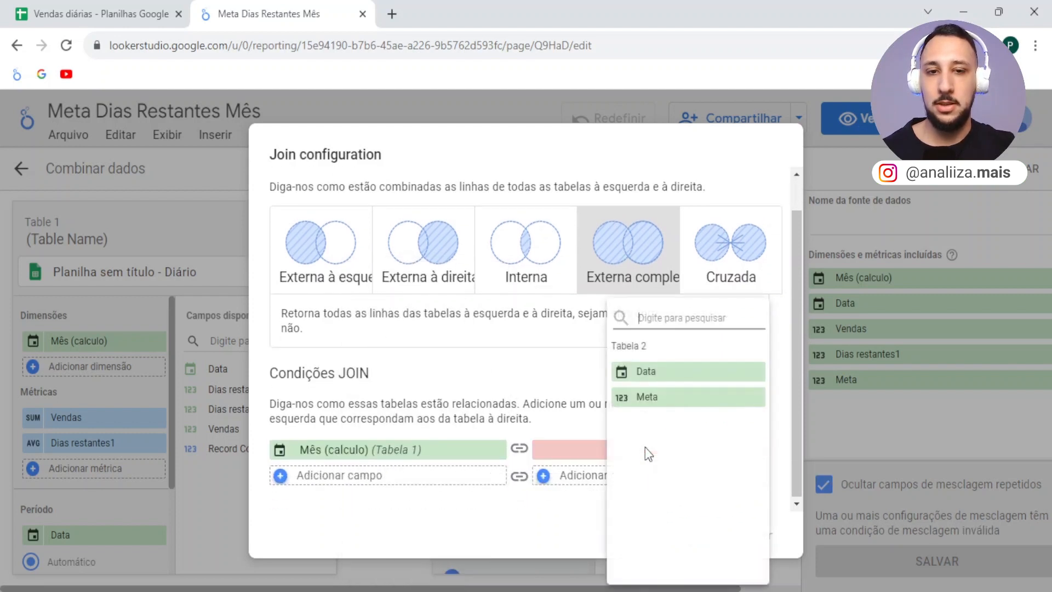
{"action": "left_click", "coordinate": [650, 378]}
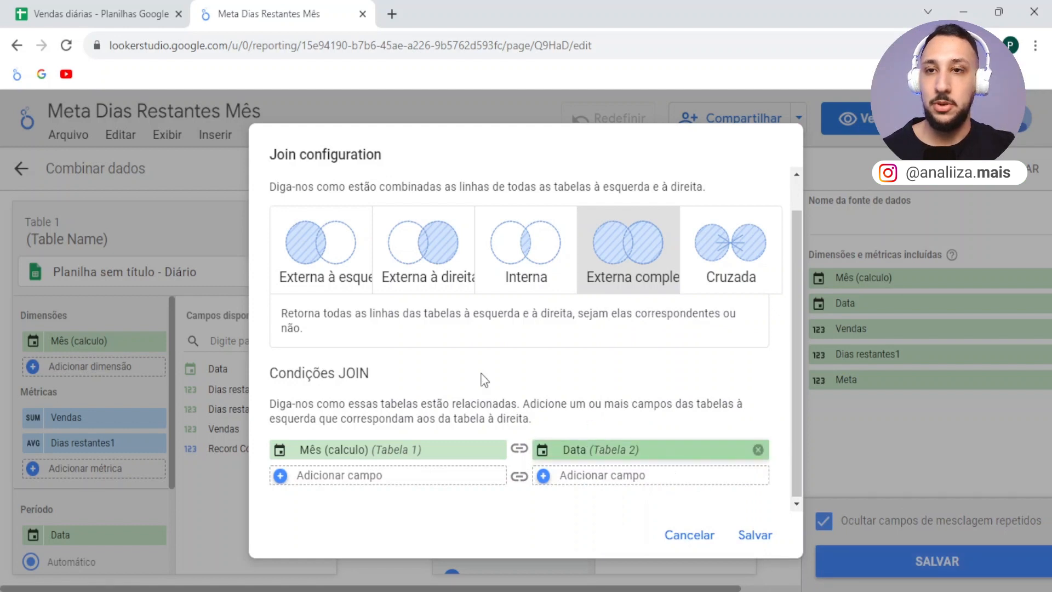
Step: Compare the dates in the Meta and Diário sheets of the Vendas diárias spreadsheet, and return to the report's join configuration
{"action": "left_click", "coordinate": [55, 3]}
{"action": "left_click", "coordinate": [88, 267]}
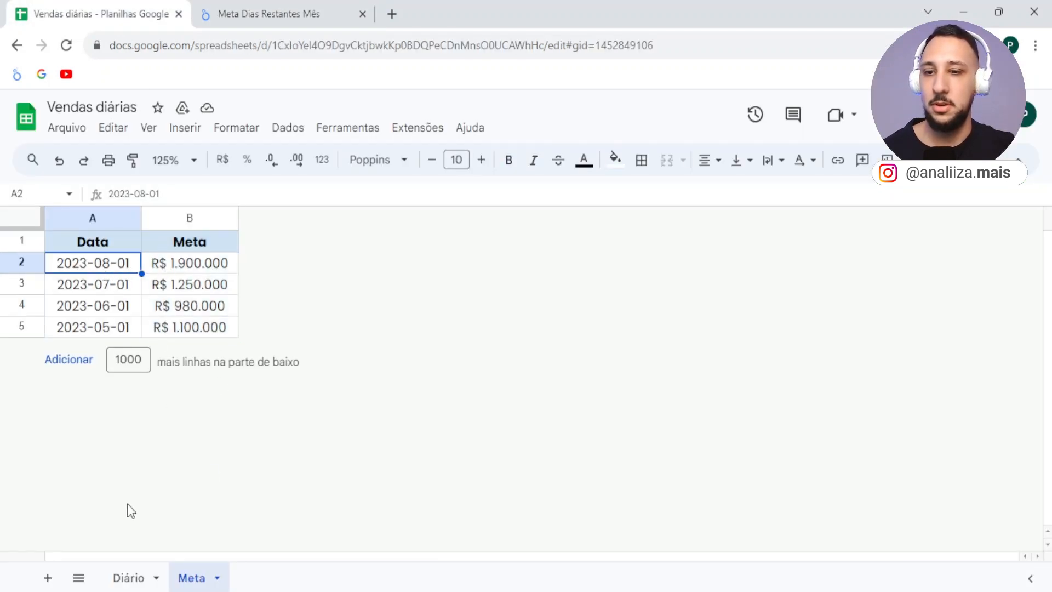
{"action": "left_click", "coordinate": [130, 578]}
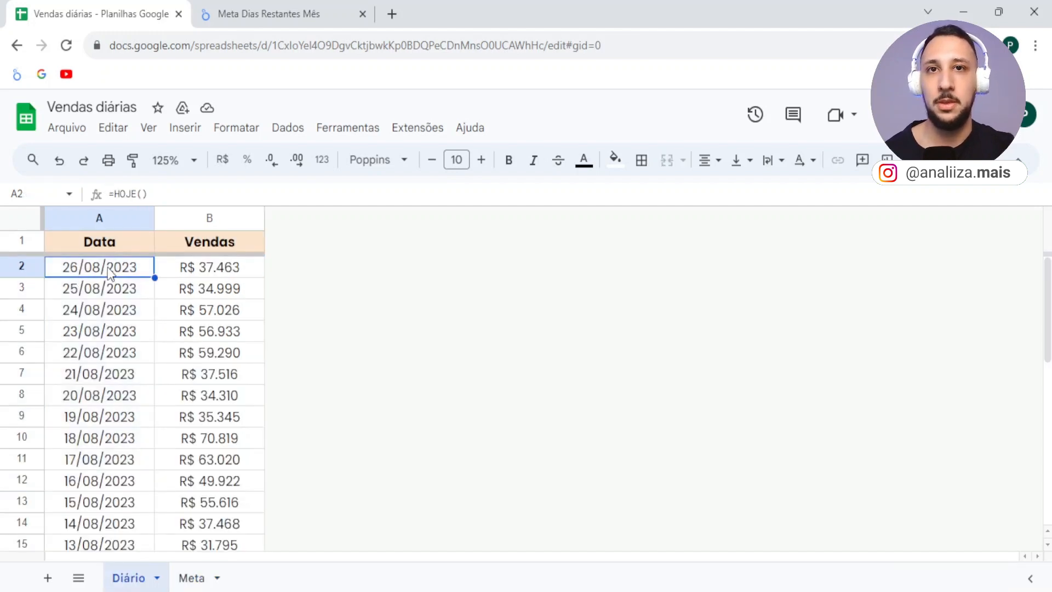
{"action": "left_click_drag", "start_coordinate": [107, 268], "coordinate": [110, 463]}
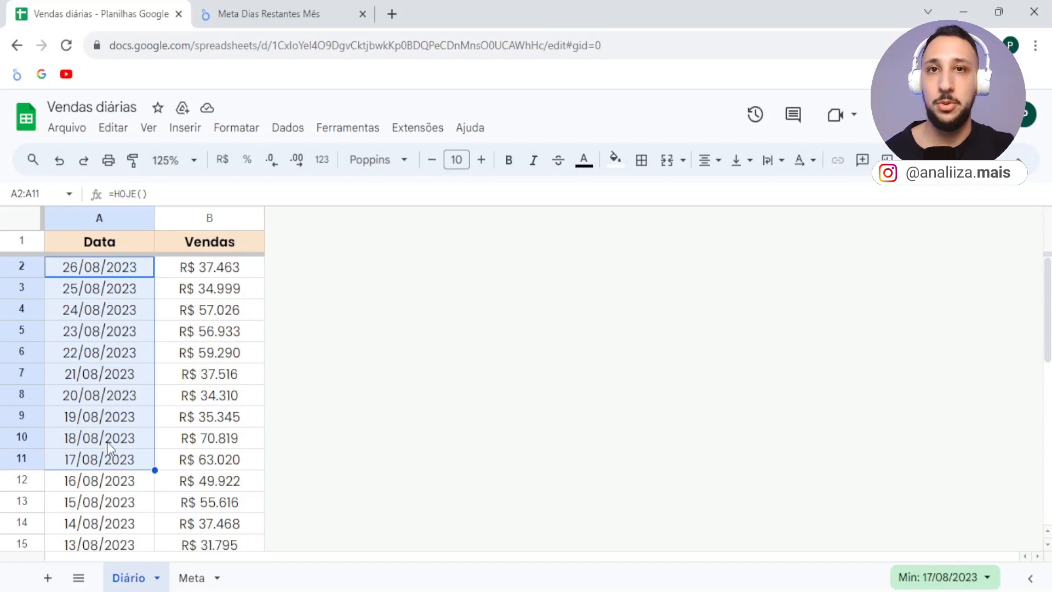
{"action": "left_click", "coordinate": [259, 3]}
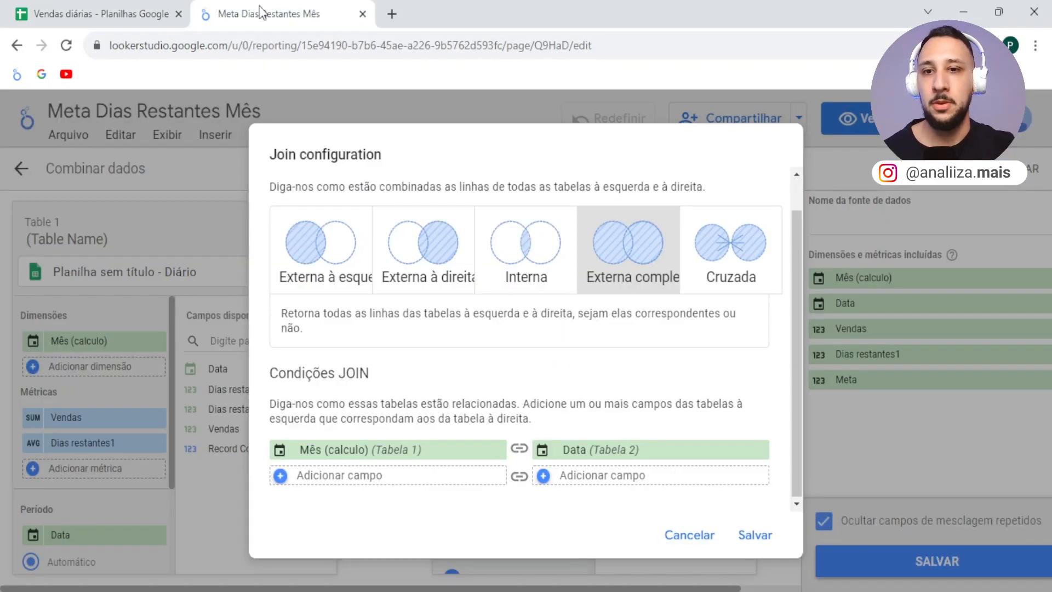
Step: Save the join configuration, name the blended data source "Diário e Meta", and save and close the blend
{"action": "left_click", "coordinate": [753, 536]}
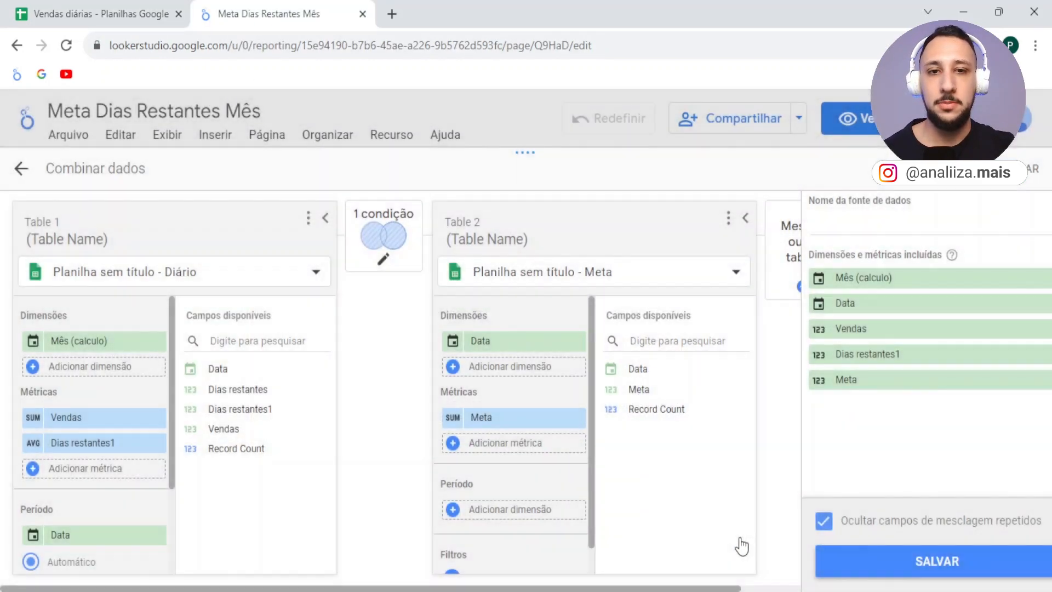
{"action": "left_click", "coordinate": [862, 219]}
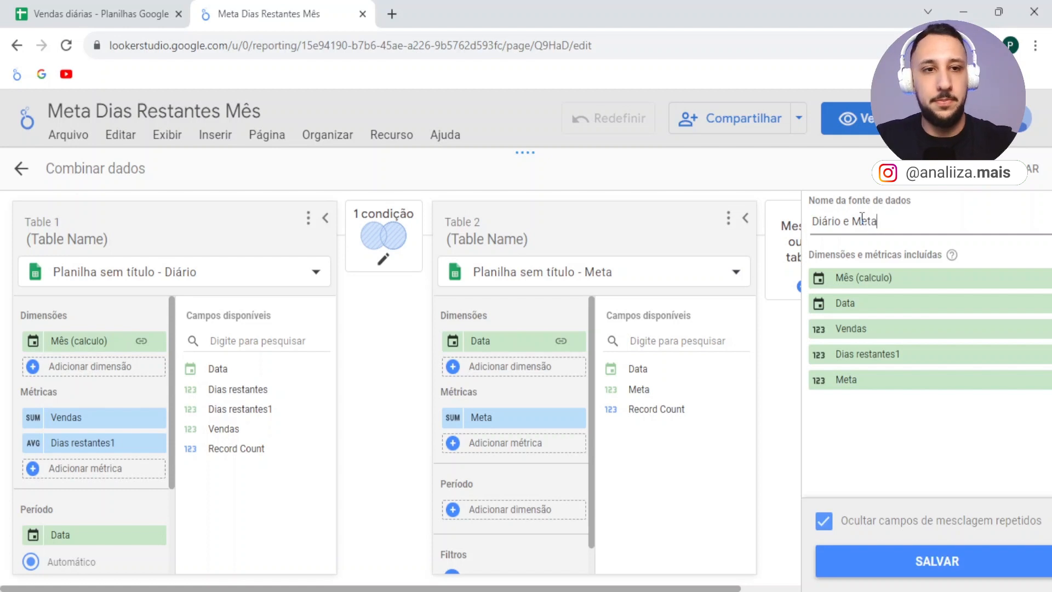
{"action": "left_click", "coordinate": [928, 570]}
{"action": "left_click", "coordinate": [1020, 169]}
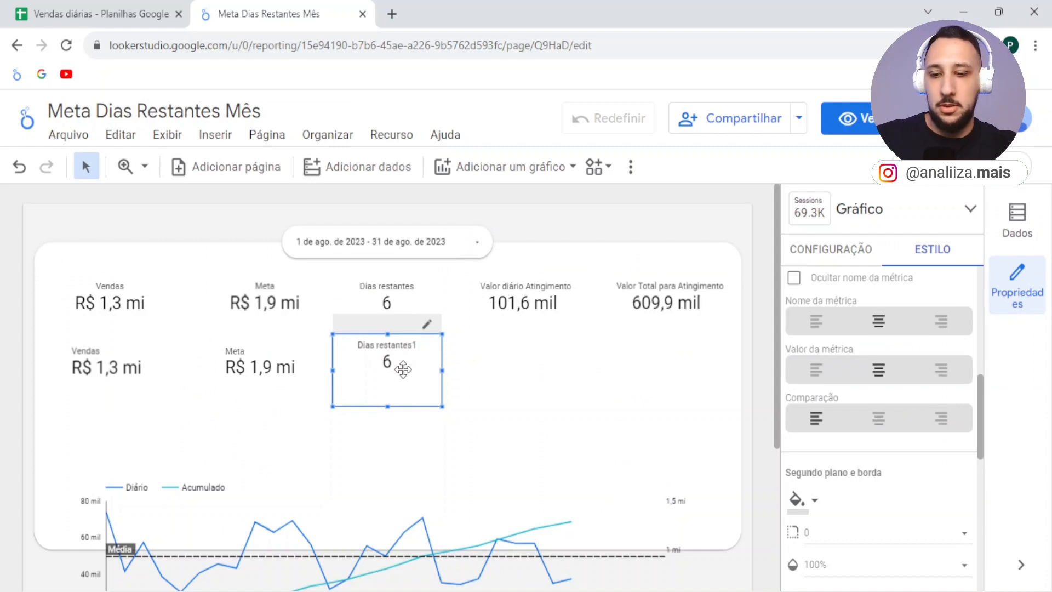
Step: Duplicate the Dias restantes1 scorecard below Valor diário Atingimento and set the copy's data source to the Diário e Meta blend
{"action": "left_click_drag", "start_coordinate": [403, 368], "coordinate": [520, 364]}
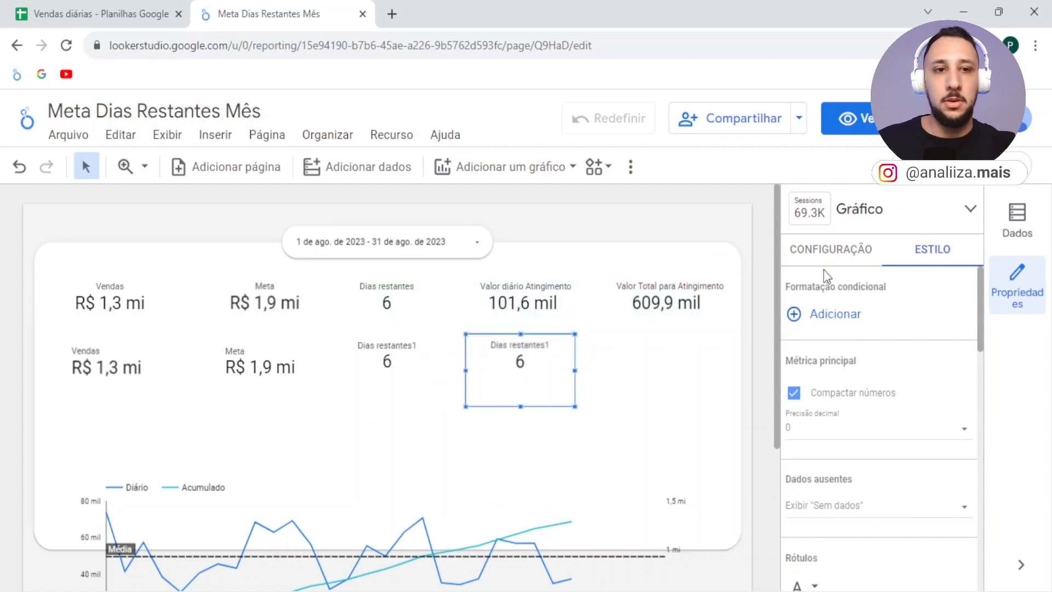
{"action": "left_click", "coordinate": [831, 250]}
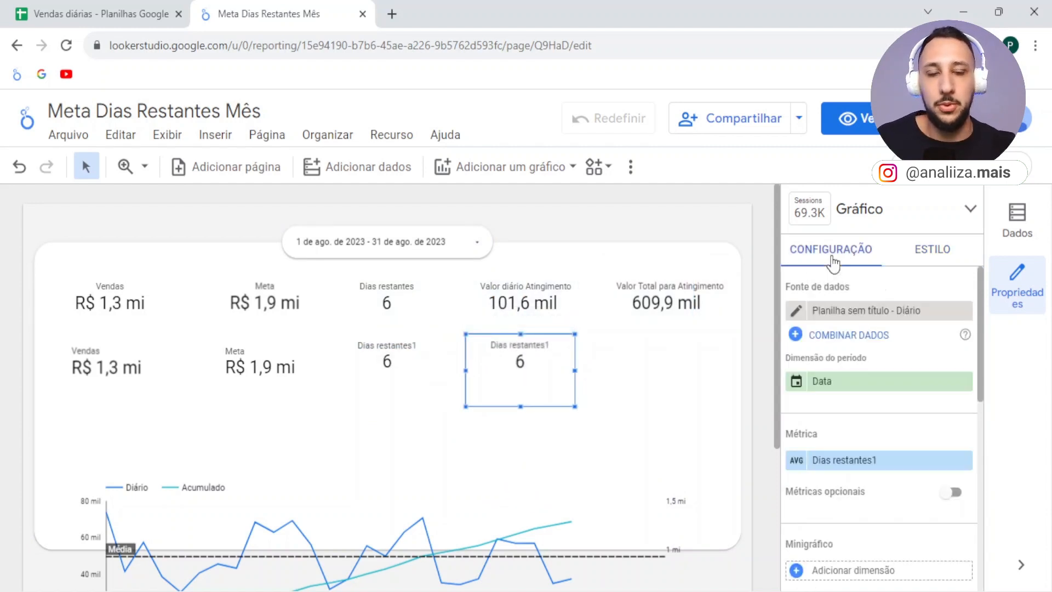
{"action": "left_click", "coordinate": [871, 310]}
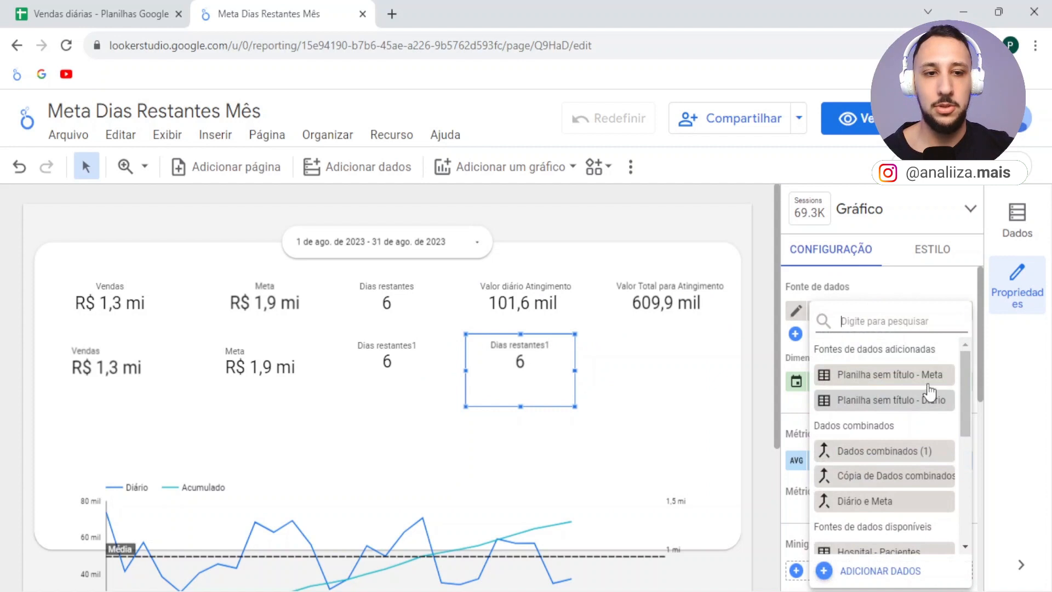
{"action": "scroll", "coordinate": [915, 419], "scroll_direction": "down", "scroll_amount": 2}
{"action": "left_click", "coordinate": [886, 421]}
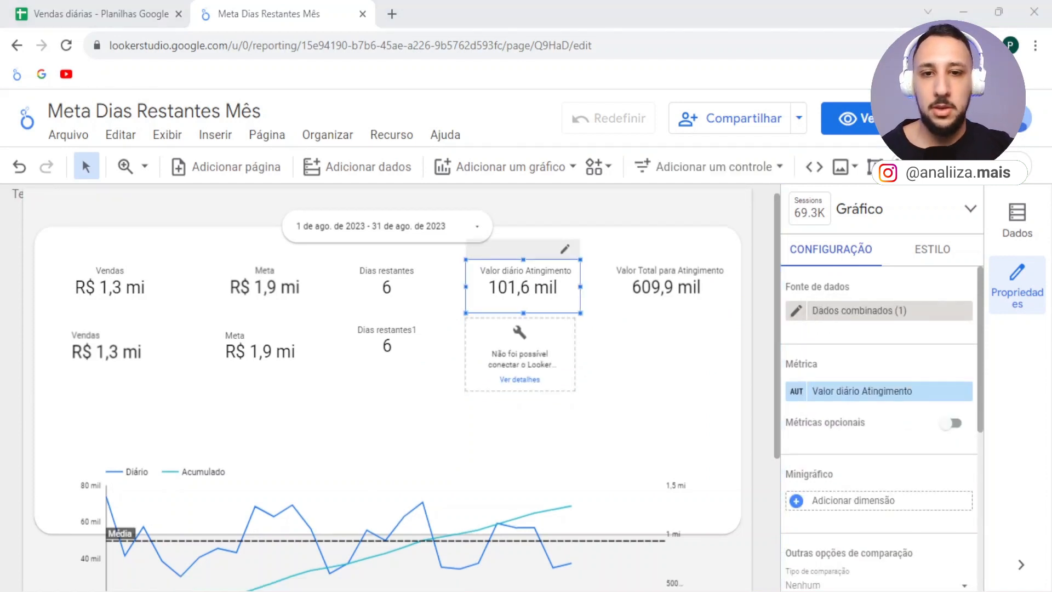
Step: Edit the new scorecard's Diário e Meta blend and set Data as Table 2's date range dimension (Período)
{"action": "left_click", "coordinate": [555, 335]}
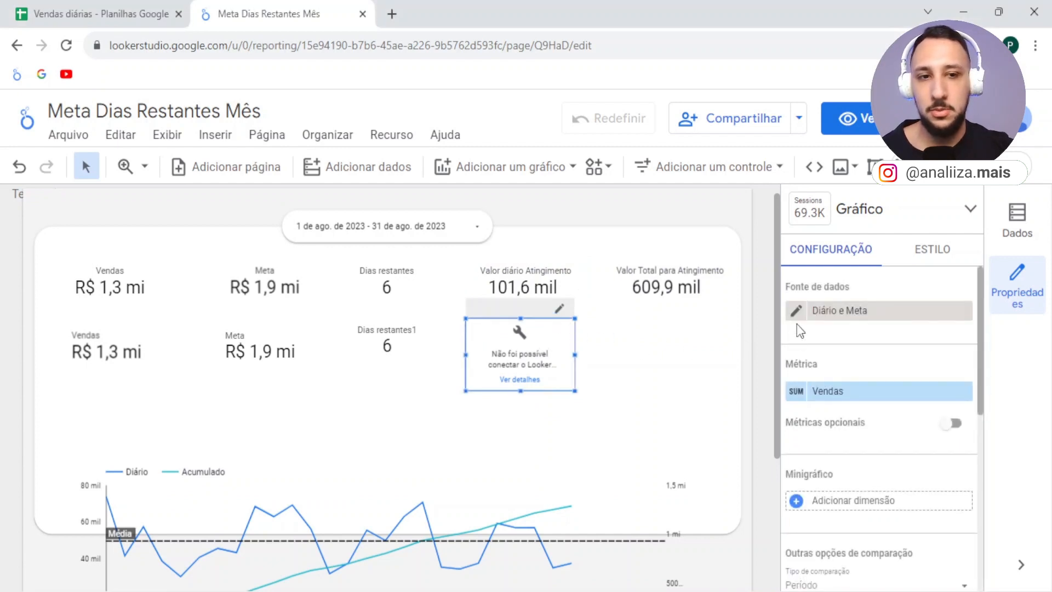
{"action": "left_click", "coordinate": [796, 311]}
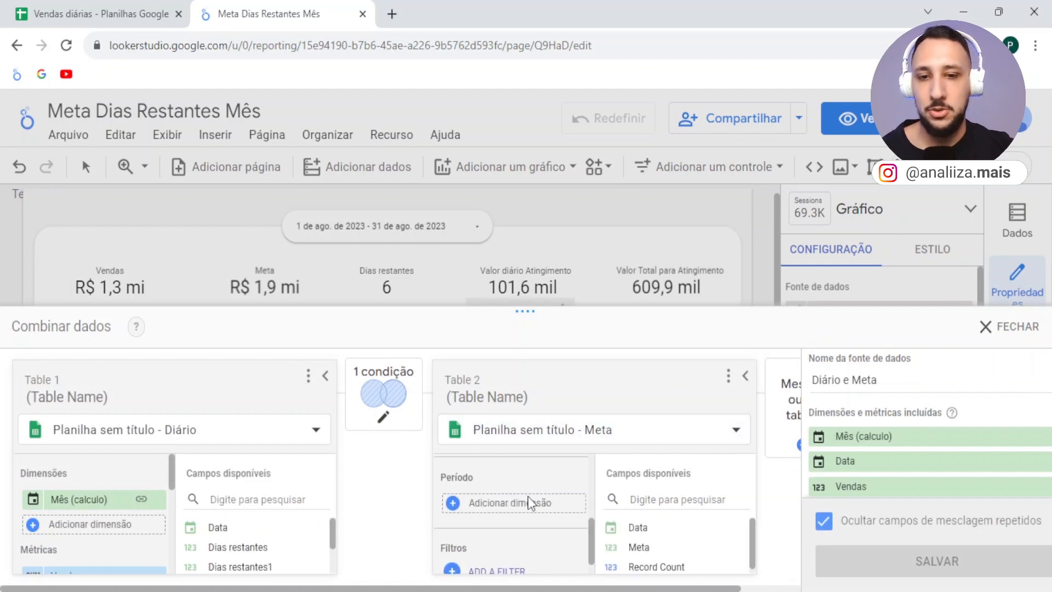
{"action": "left_click", "coordinate": [516, 501]}
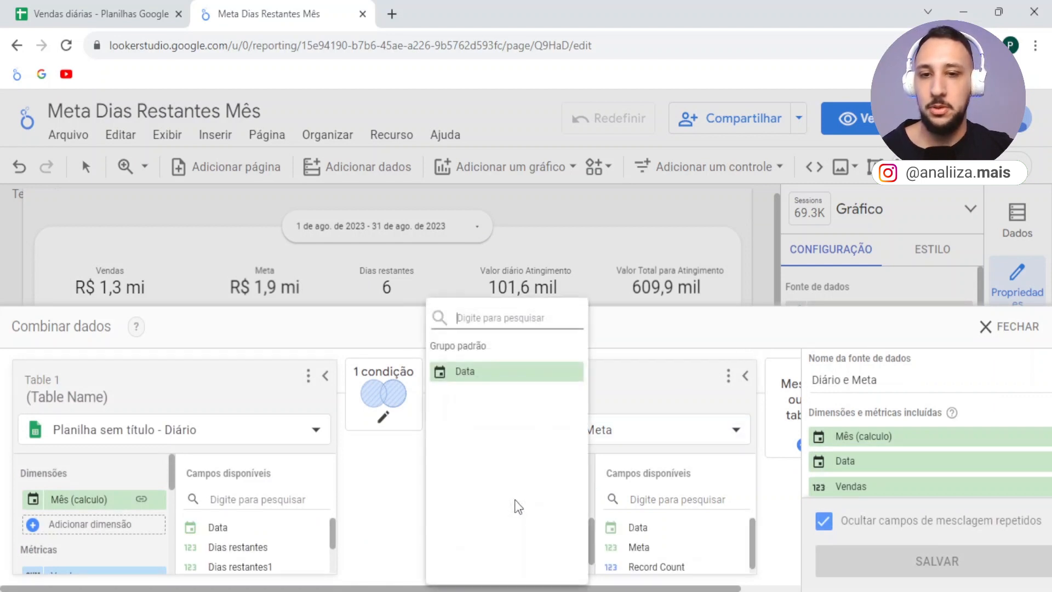
{"action": "left_click", "coordinate": [491, 377]}
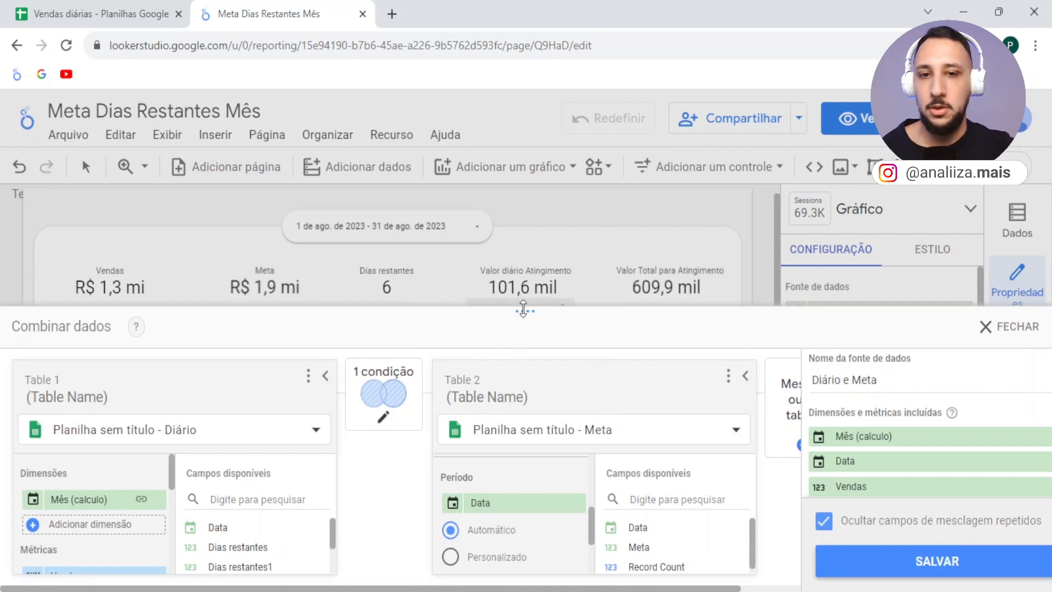
{"action": "left_click_drag", "start_coordinate": [524, 309], "coordinate": [528, 222]}
{"action": "scroll", "coordinate": [526, 477], "scroll_direction": "up", "scroll_amount": 3}
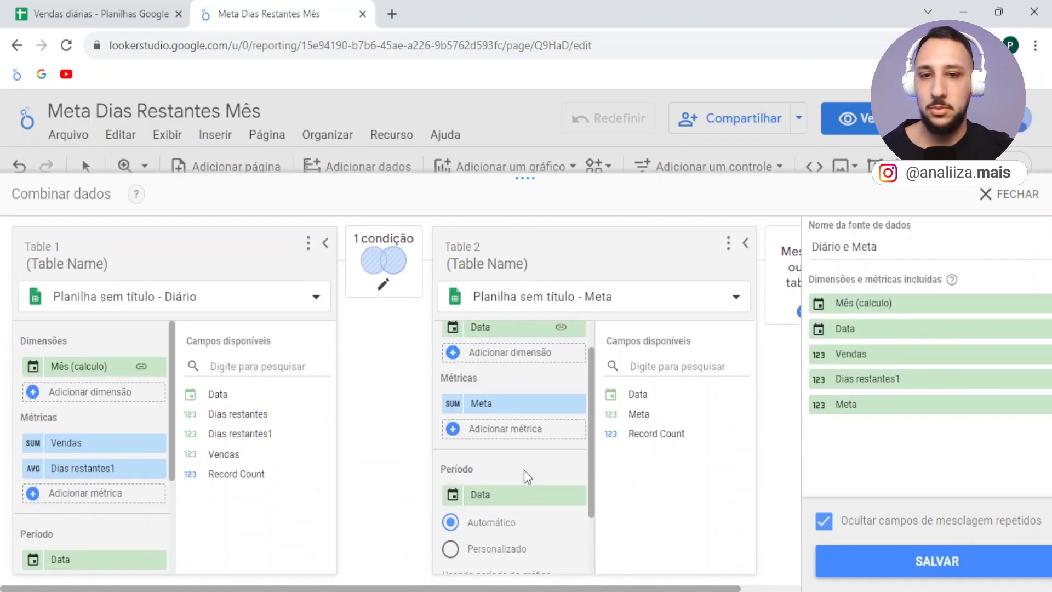
Step: After checking the Vendas diárias spreadsheet's sheets, set the aggregation of Table 2's Meta metric to Médio, and save and close the blend
{"action": "left_click", "coordinate": [159, 1]}
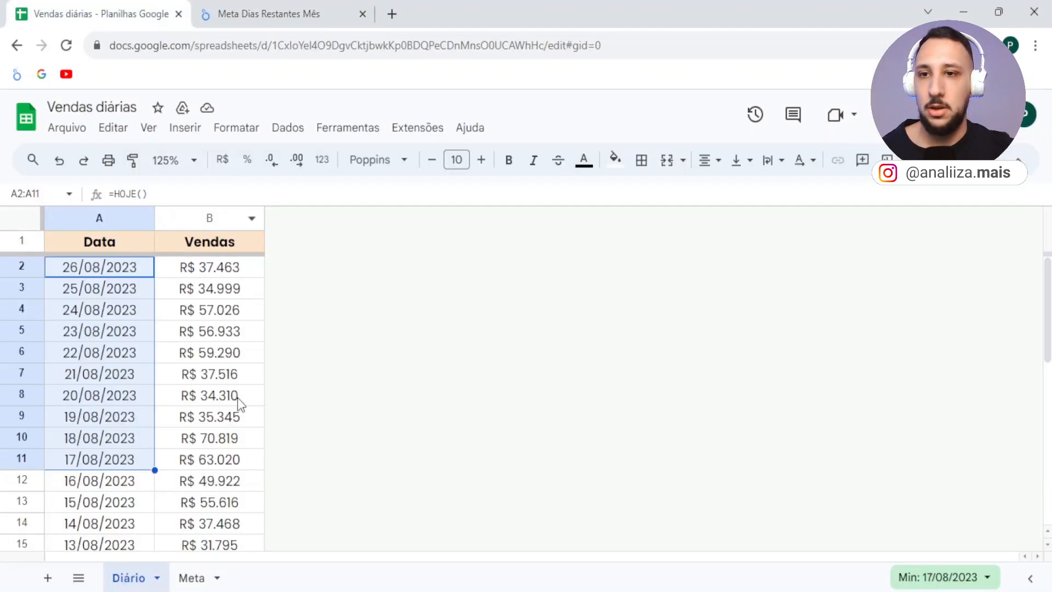
{"action": "left_click", "coordinate": [193, 578]}
{"action": "left_click", "coordinate": [134, 579]}
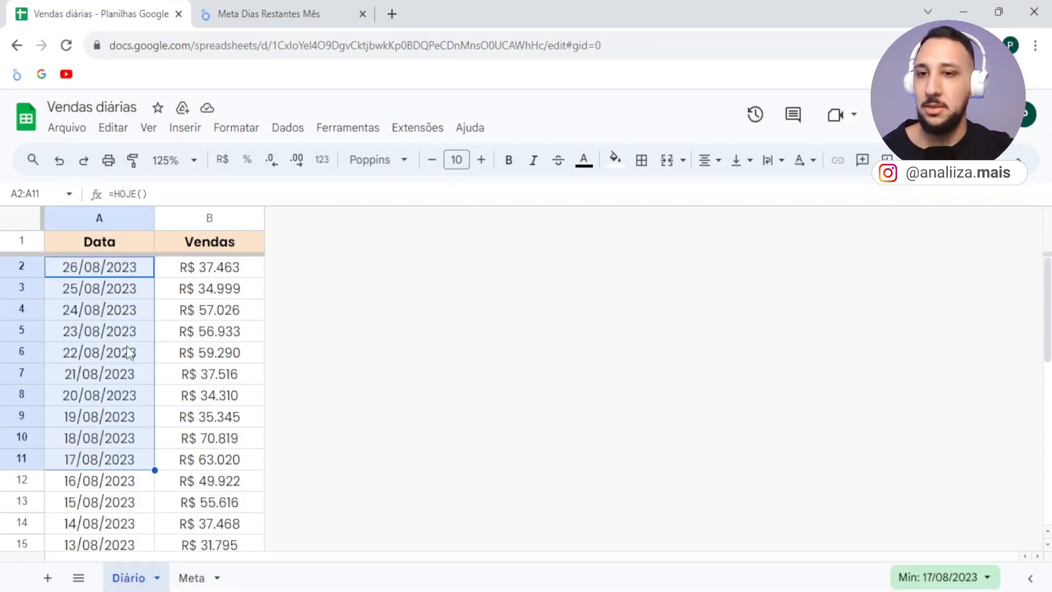
{"action": "left_click", "coordinate": [276, 4]}
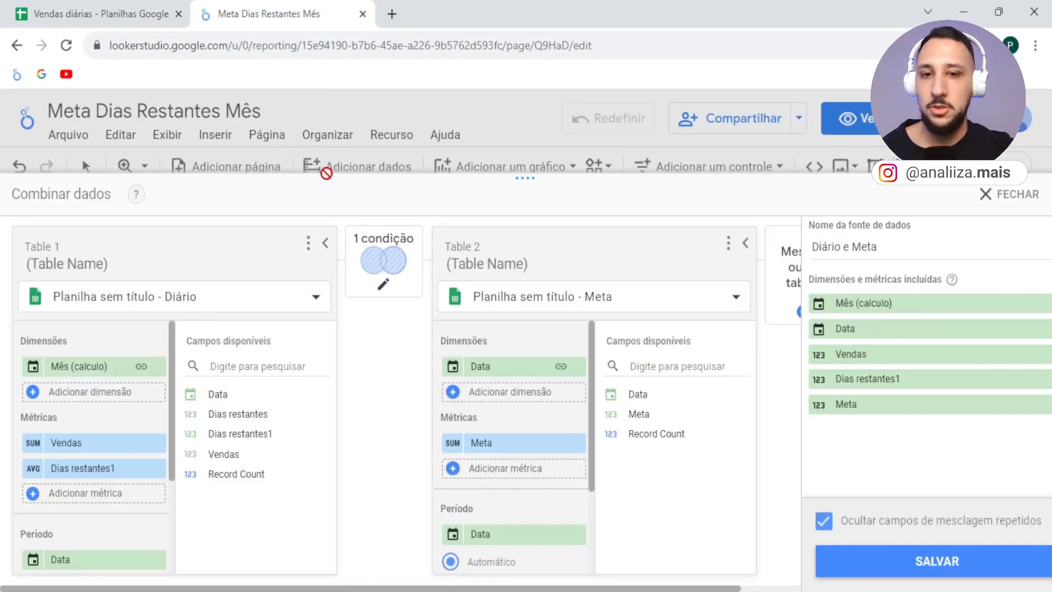
{"action": "left_click", "coordinate": [453, 445]}
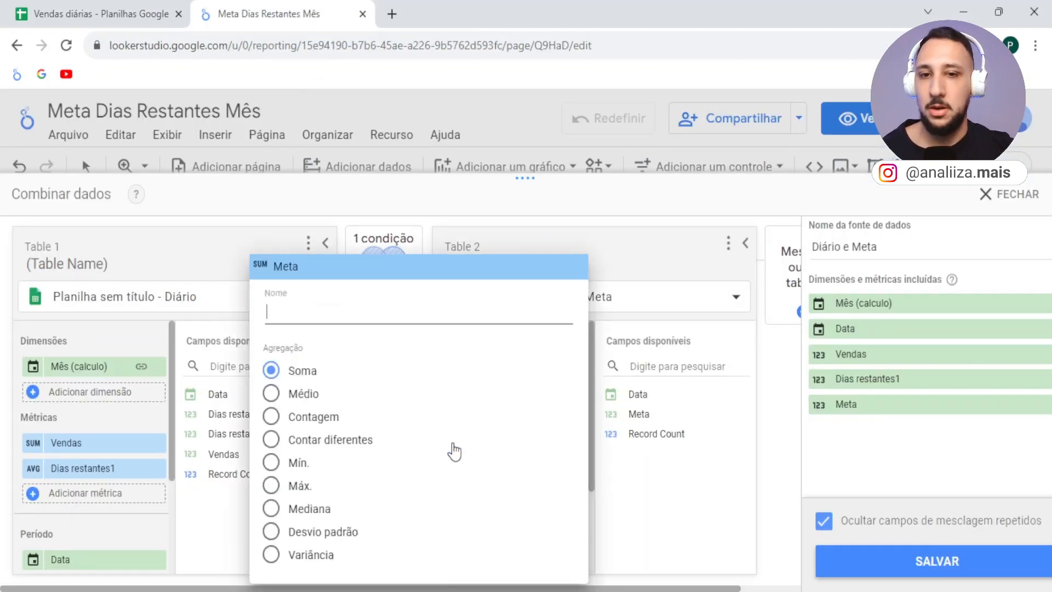
{"action": "left_click", "coordinate": [271, 394]}
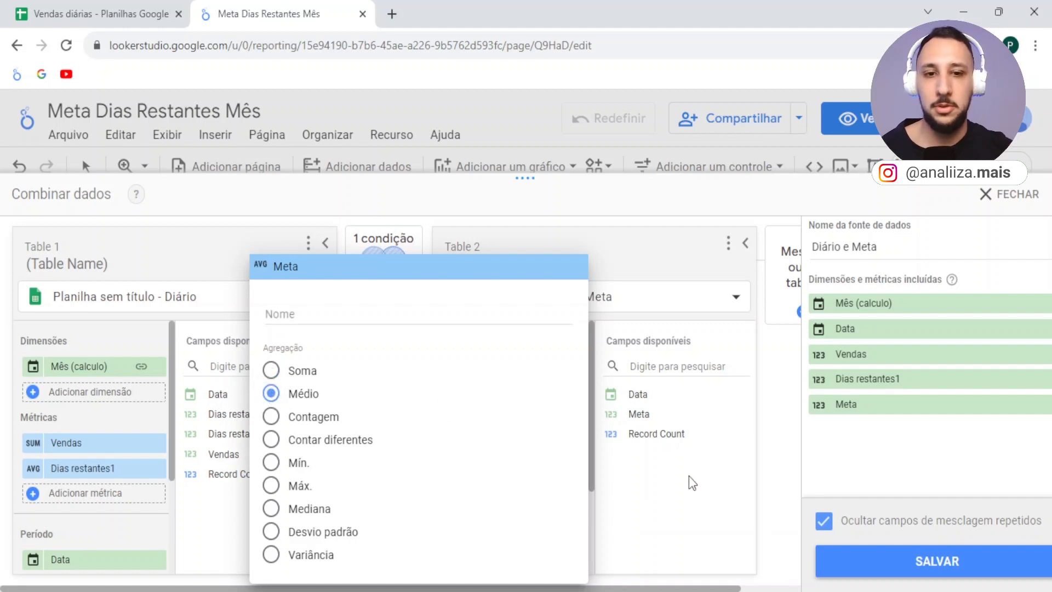
{"action": "left_click", "coordinate": [694, 489]}
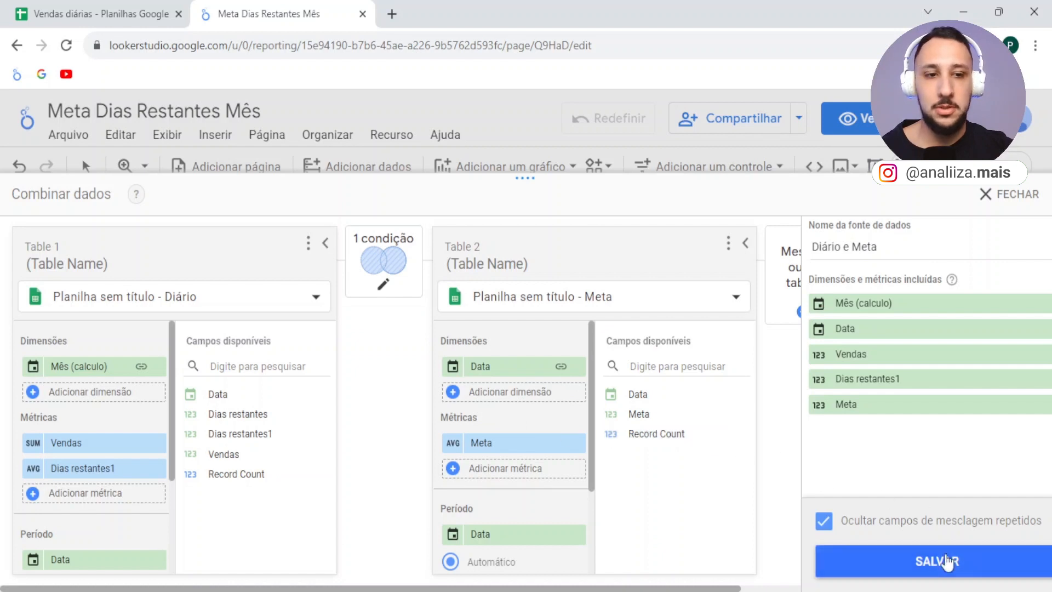
{"action": "left_click", "coordinate": [943, 565]}
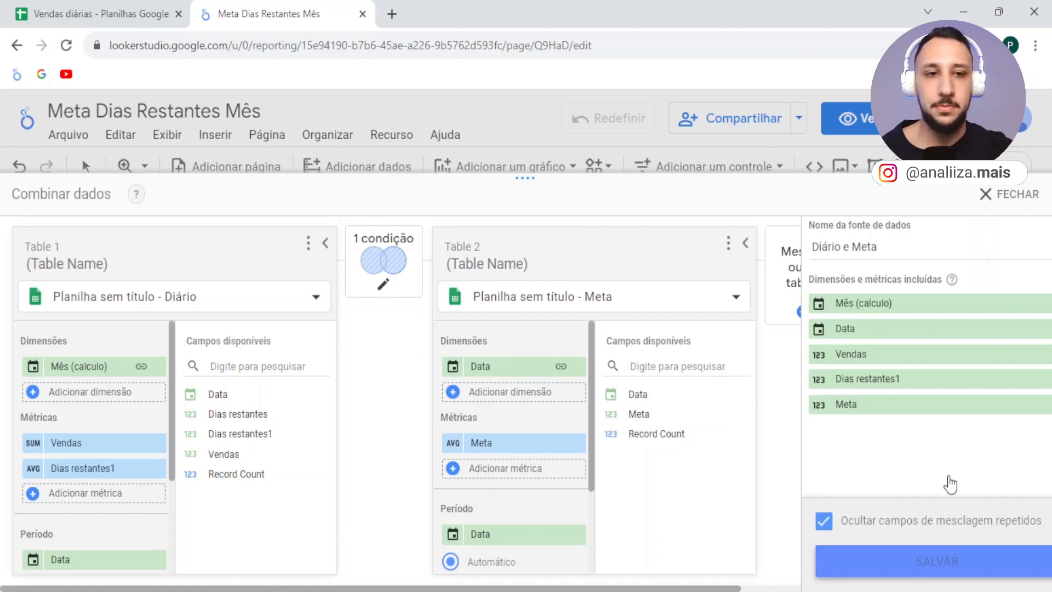
{"action": "left_click", "coordinate": [999, 196]}
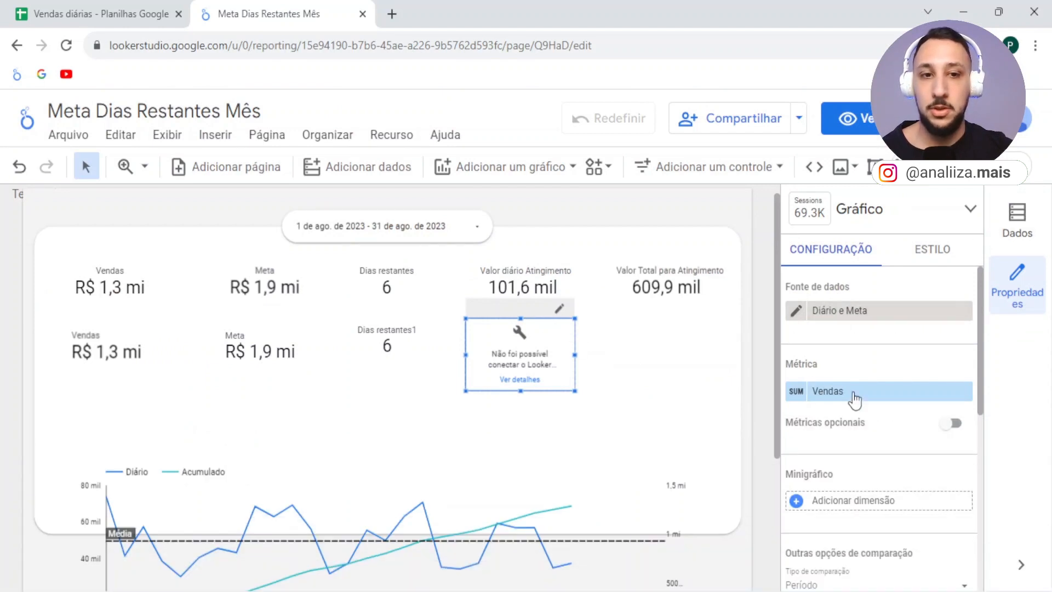
Step: Set the blended scorecard's metric to Meta from Table 2
{"action": "left_click", "coordinate": [874, 395]}
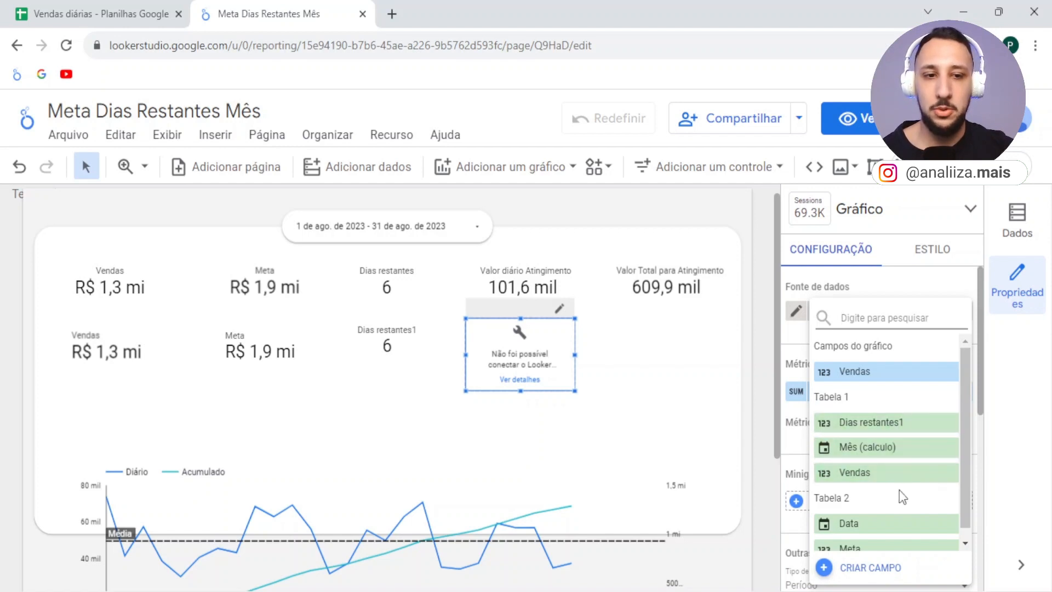
{"action": "scroll", "coordinate": [889, 489], "scroll_direction": "down", "scroll_amount": 1}
{"action": "left_click", "coordinate": [859, 539]}
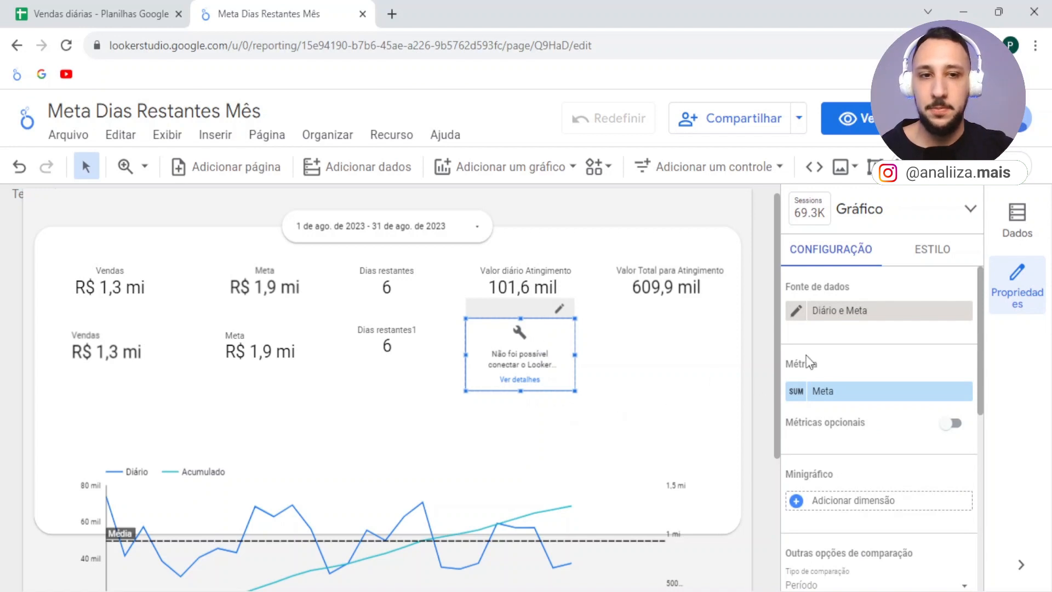
Step: Reopen the Diário e Meta blend and turn Table 2's Data dimension into a new calculated field named "Mês (calculado)"
{"action": "left_click", "coordinate": [794, 311]}
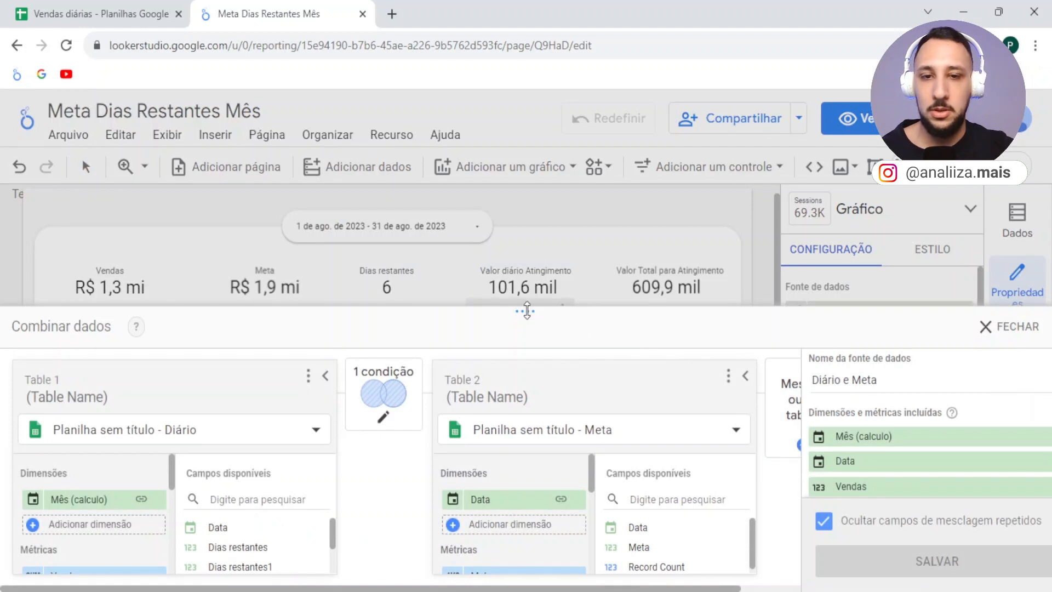
{"action": "left_click_drag", "start_coordinate": [526, 309], "coordinate": [518, 149]}
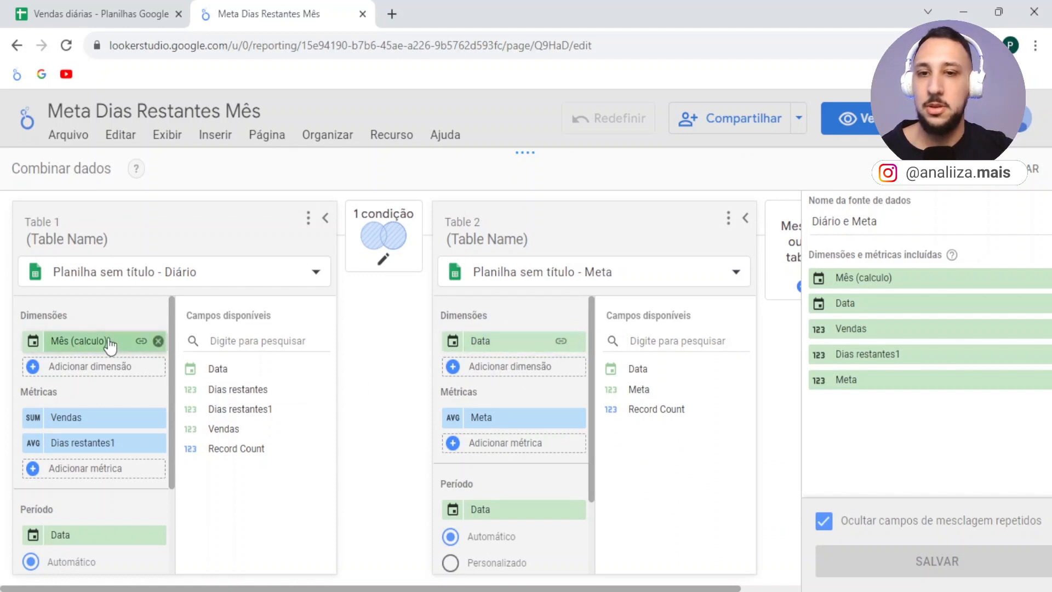
{"action": "left_click", "coordinate": [513, 343]}
{"action": "left_click", "coordinate": [493, 569]}
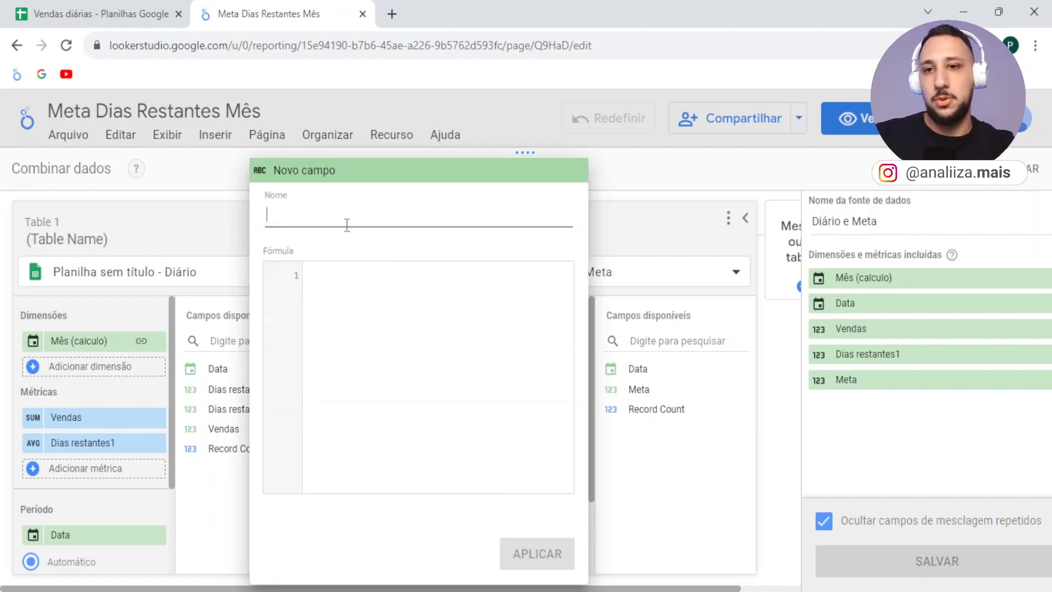
{"action": "type", "text": "M"}
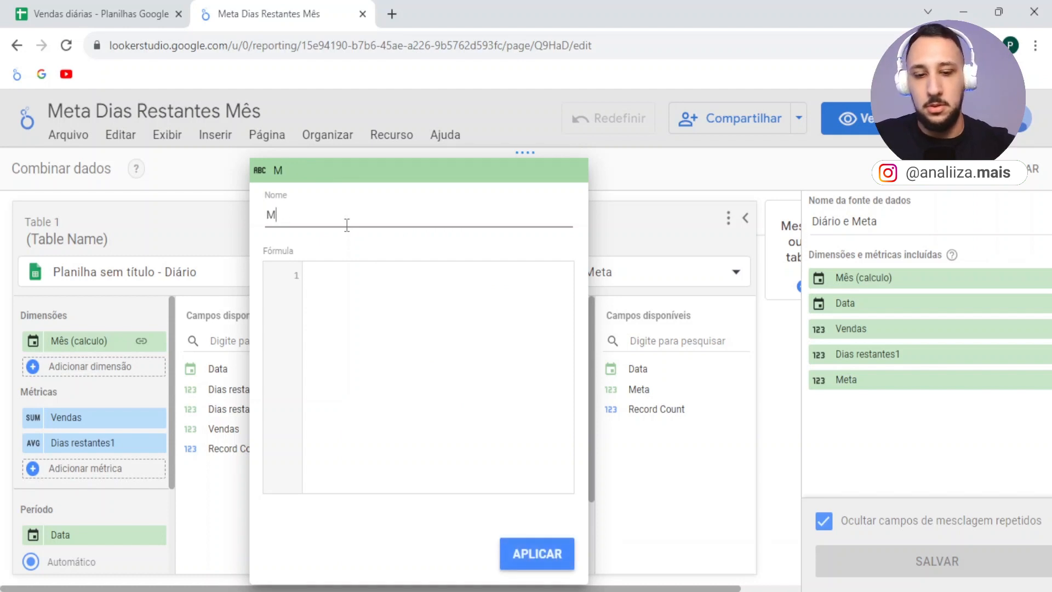
{"action": "type", "text": "ês (calc"}
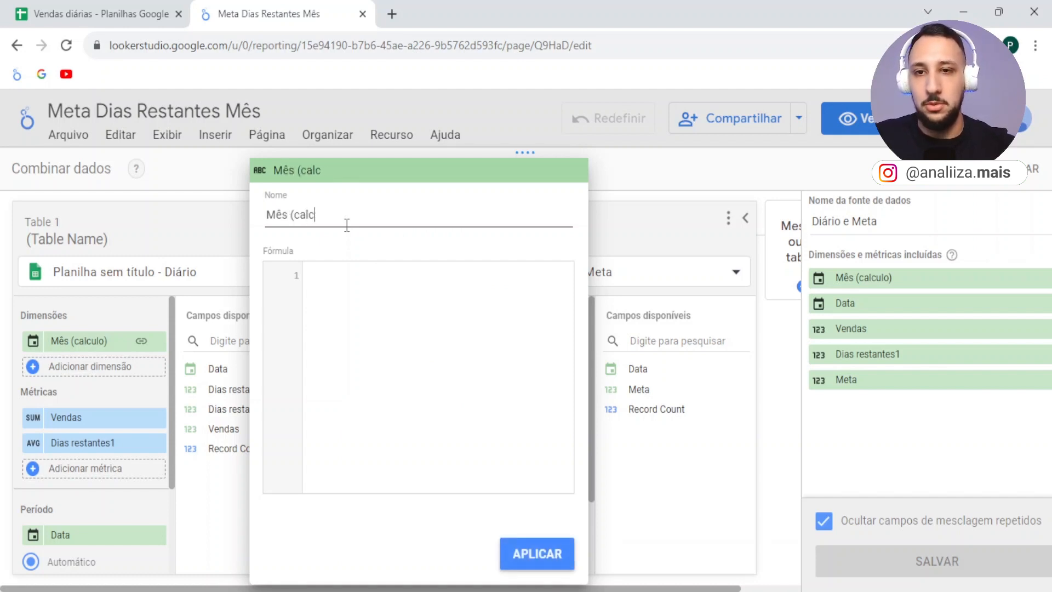
{"action": "type", "text": "ulado"}
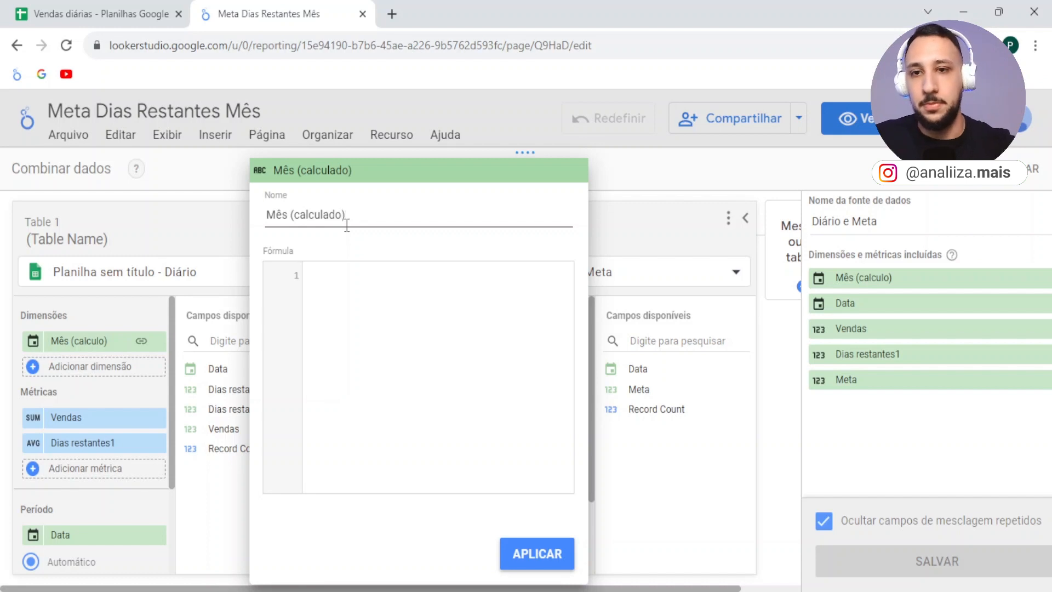
Step: Enter the formula DATETIME_TRUNC(Data,MONTH) for Table 2's Mês (calculado) field and apply it
{"action": "left_click", "coordinate": [418, 300]}
{"action": "type", "text": "DATE"}
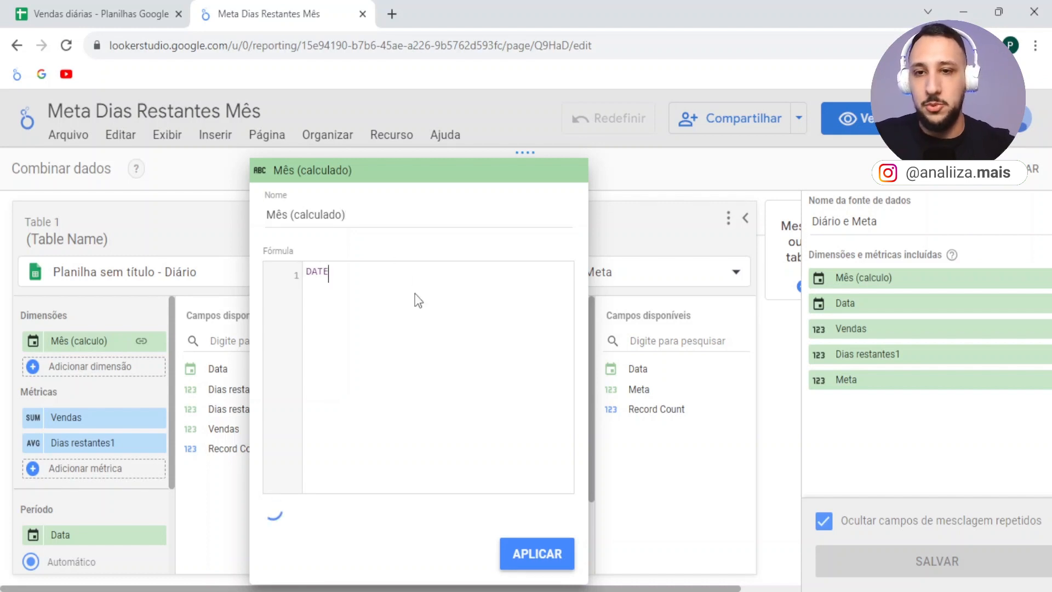
{"action": "type", "text": "TIME_TRUNC"}
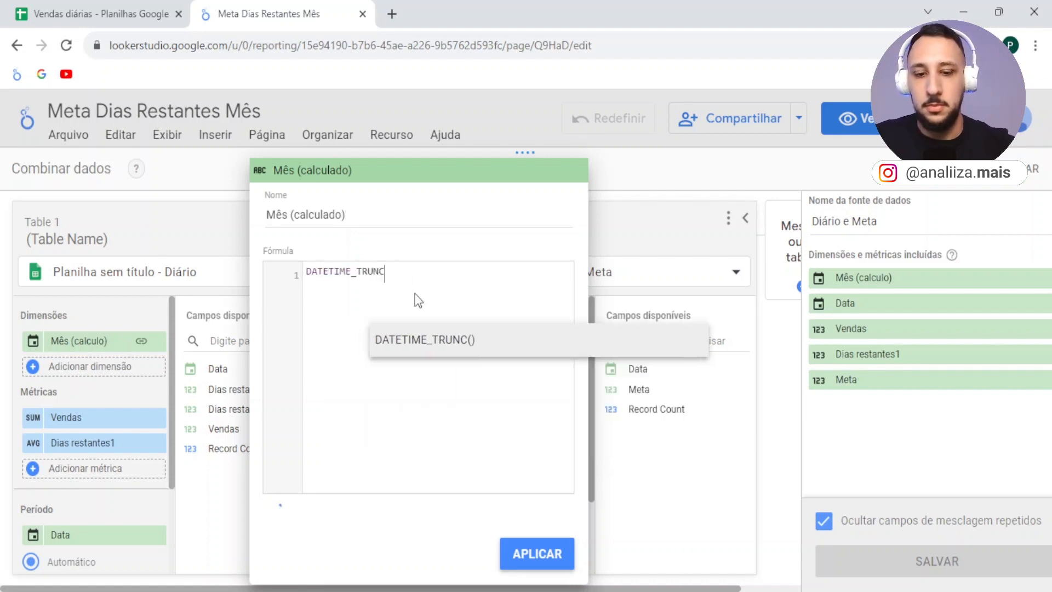
{"action": "type", "text": "(DATa"}
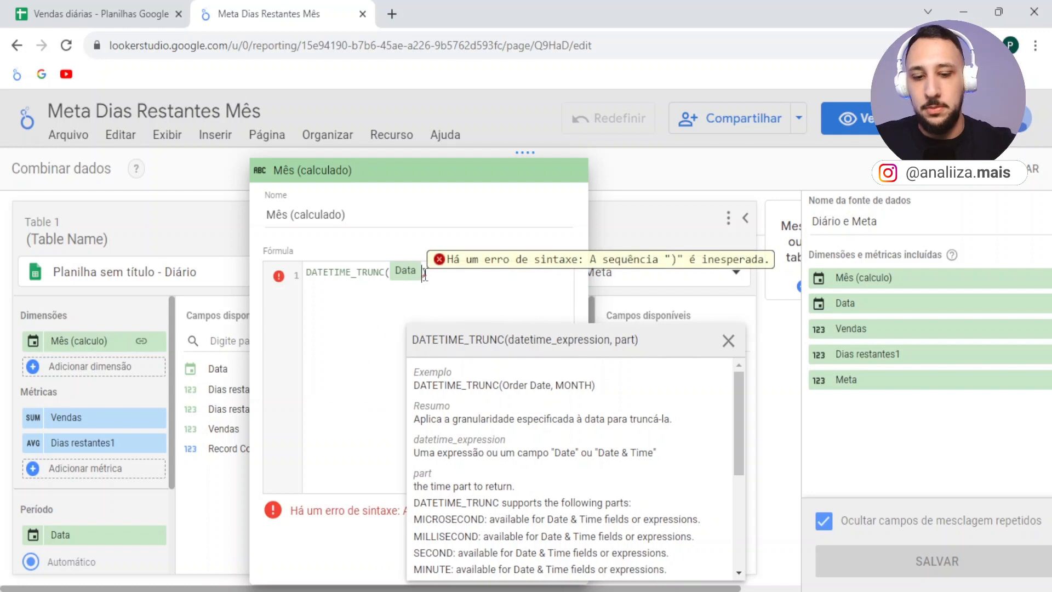
{"action": "type", "text": ",MONTH"}
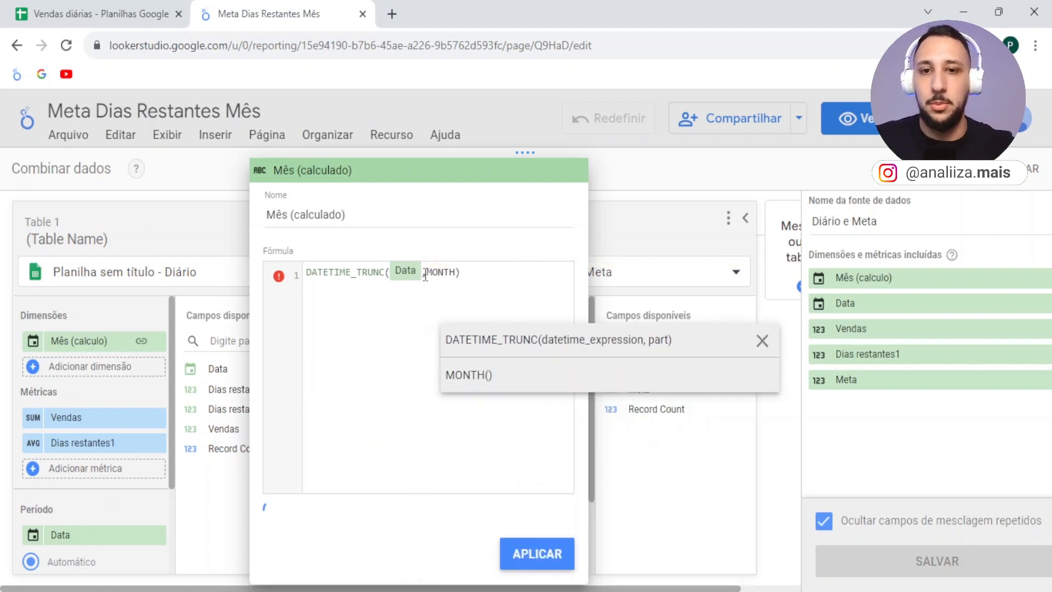
{"action": "left_click", "coordinate": [423, 332]}
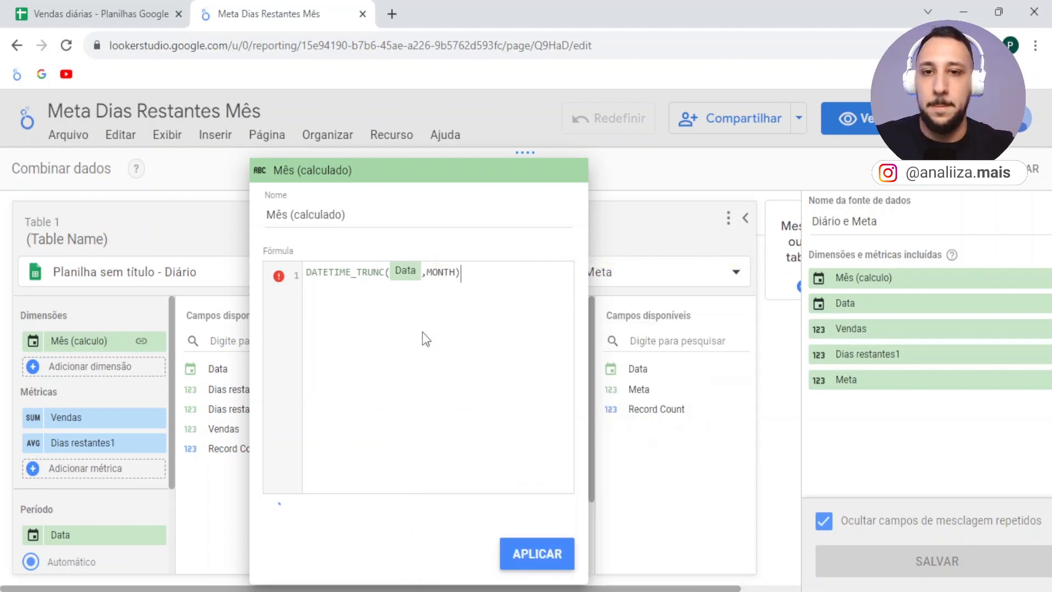
{"action": "left_click", "coordinate": [537, 554]}
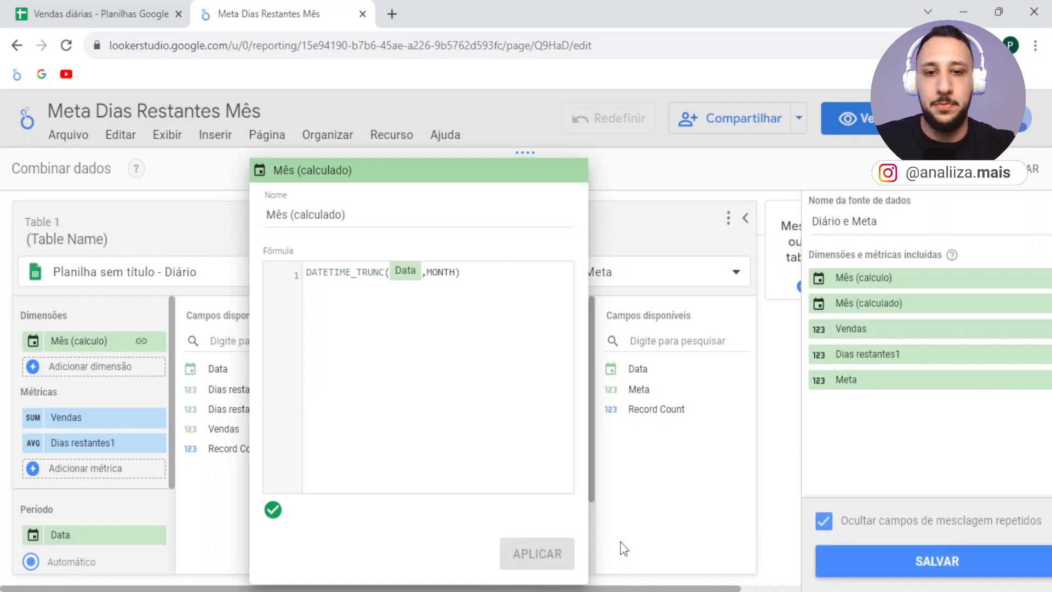
{"action": "left_click", "coordinate": [792, 425]}
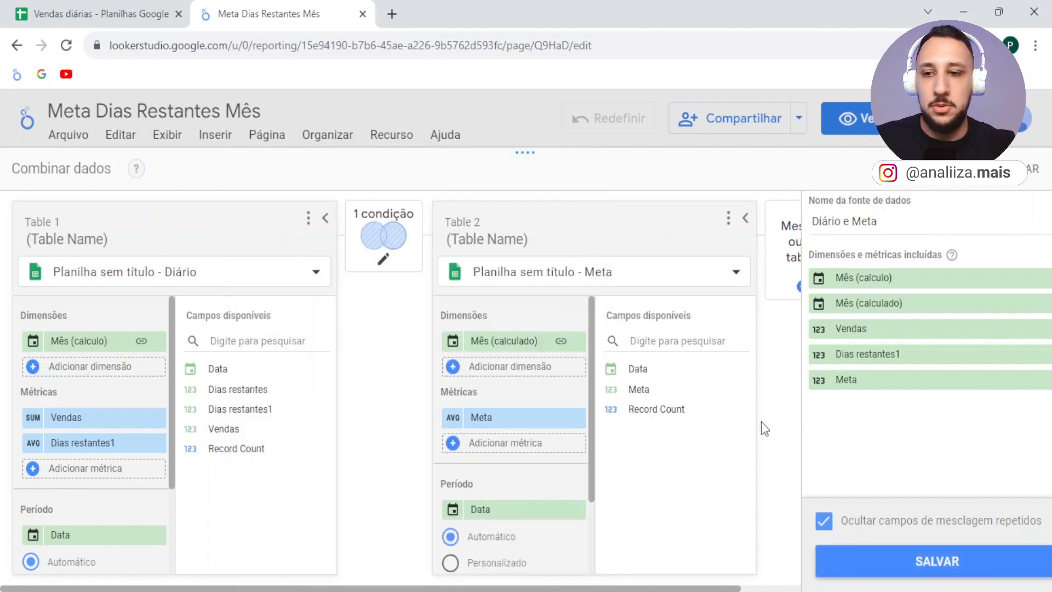
Step: Save the Diário e Meta blend and close the blend editor
{"action": "left_click", "coordinate": [943, 568]}
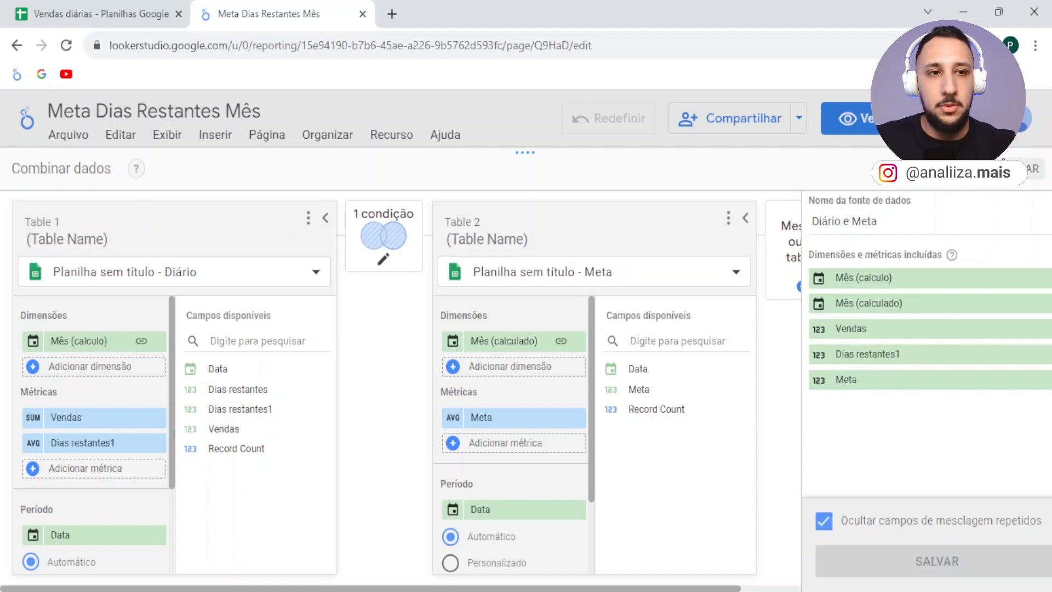
{"action": "left_click", "coordinate": [1030, 168]}
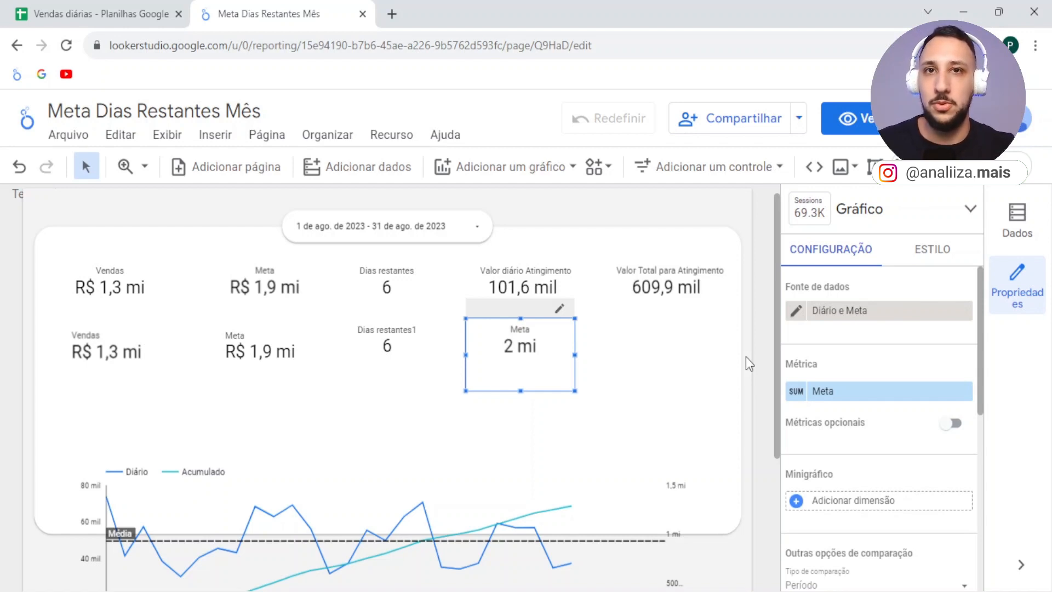
Step: Reopen the Diário e Meta blend to review Table 2's fields and period, and check the dates in the Vendas diárias spreadsheet's Meta sheet
{"action": "left_click", "coordinate": [796, 310]}
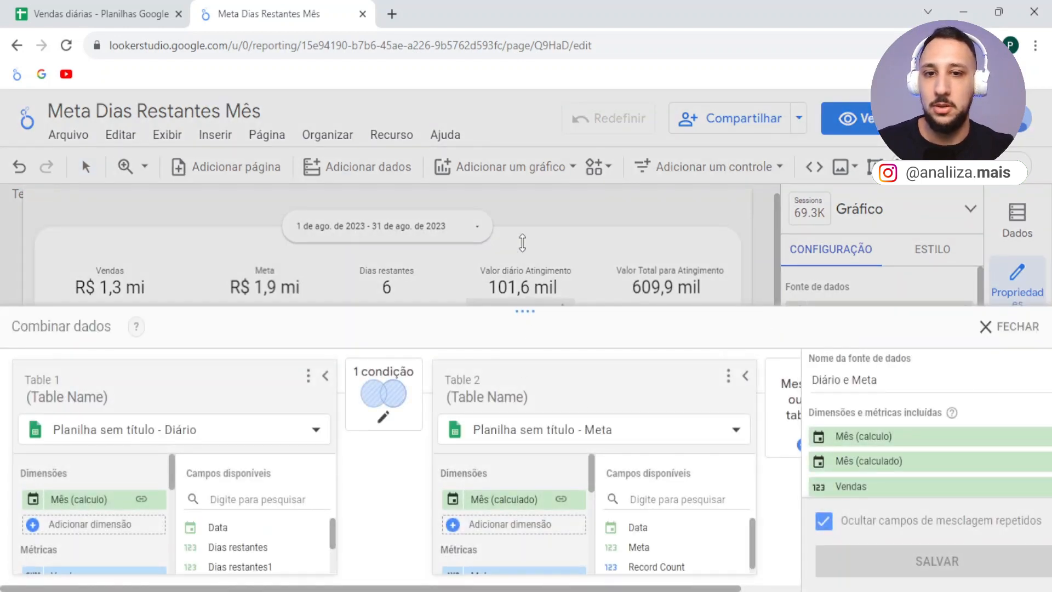
{"action": "left_click_drag", "start_coordinate": [525, 311], "coordinate": [520, 162]}
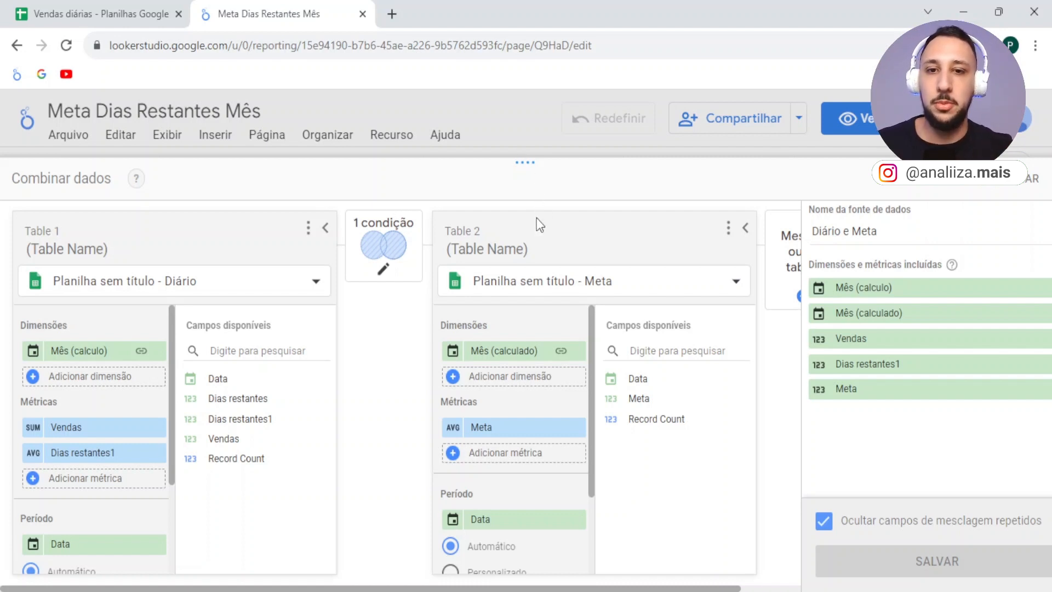
{"action": "scroll", "coordinate": [515, 439], "scroll_direction": "down", "scroll_amount": 2}
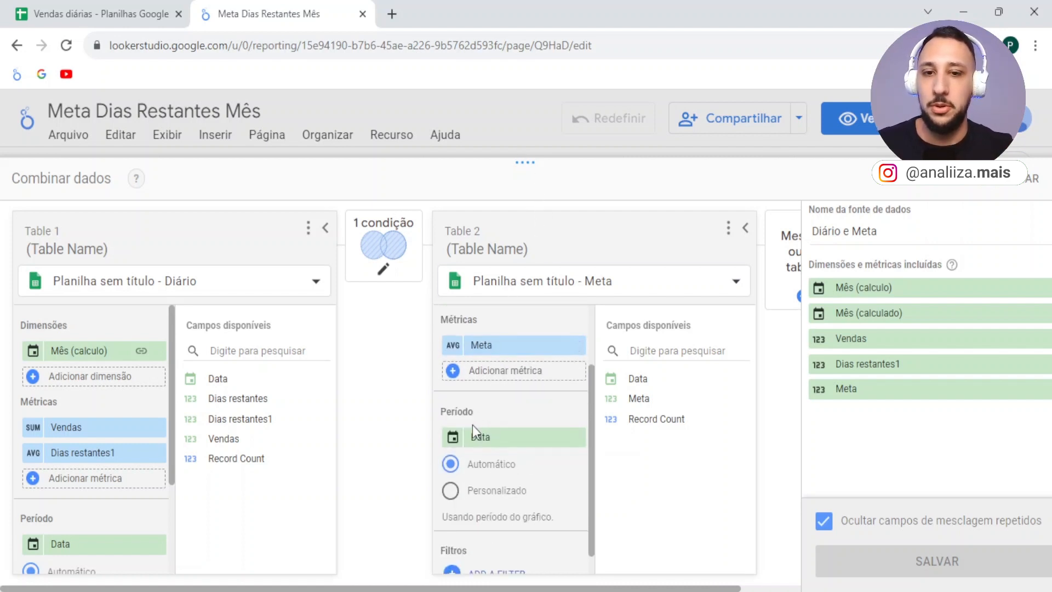
{"action": "scroll", "coordinate": [499, 452], "scroll_direction": "up", "scroll_amount": 2}
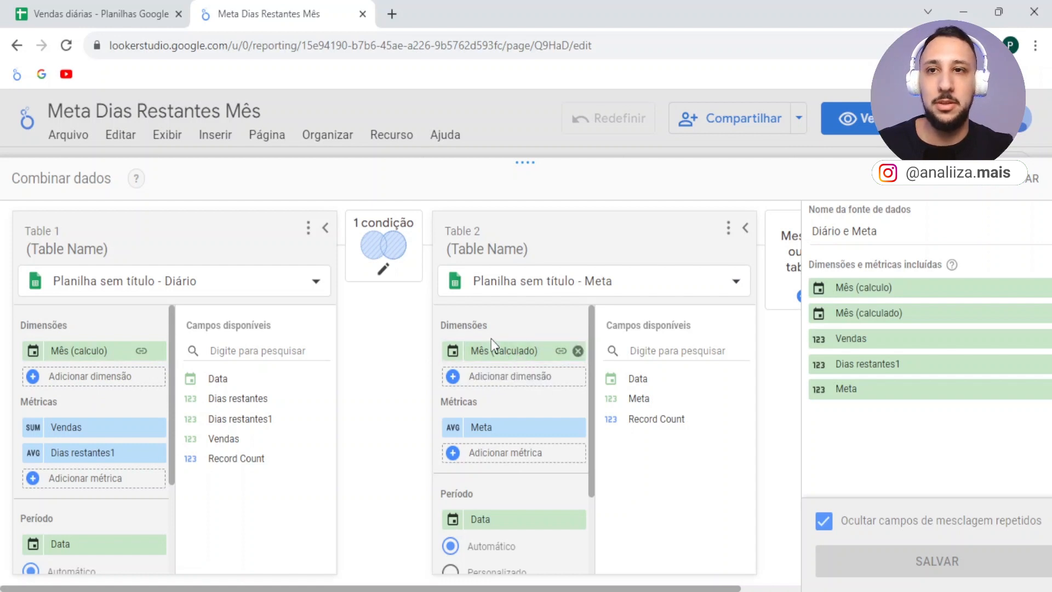
{"action": "left_click", "coordinate": [101, 14]}
{"action": "left_click", "coordinate": [192, 578]}
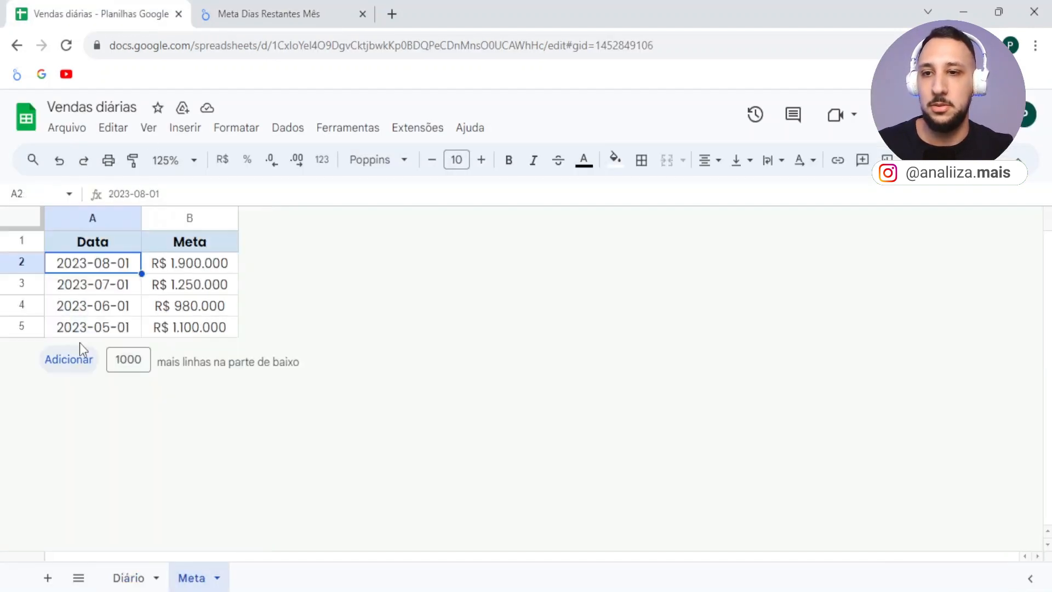
Step: Back in the Looker Studio blend, check Table 1's Mês (calculo) formula and the join configuration, and close the blend without changes
{"action": "left_click", "coordinate": [255, 13]}
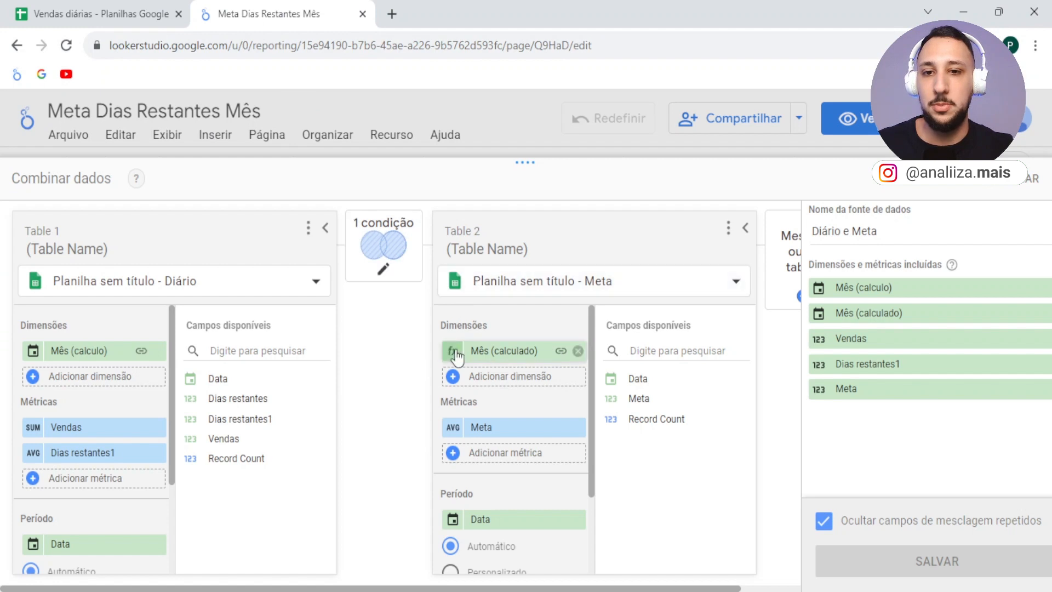
{"action": "left_click", "coordinate": [32, 351]}
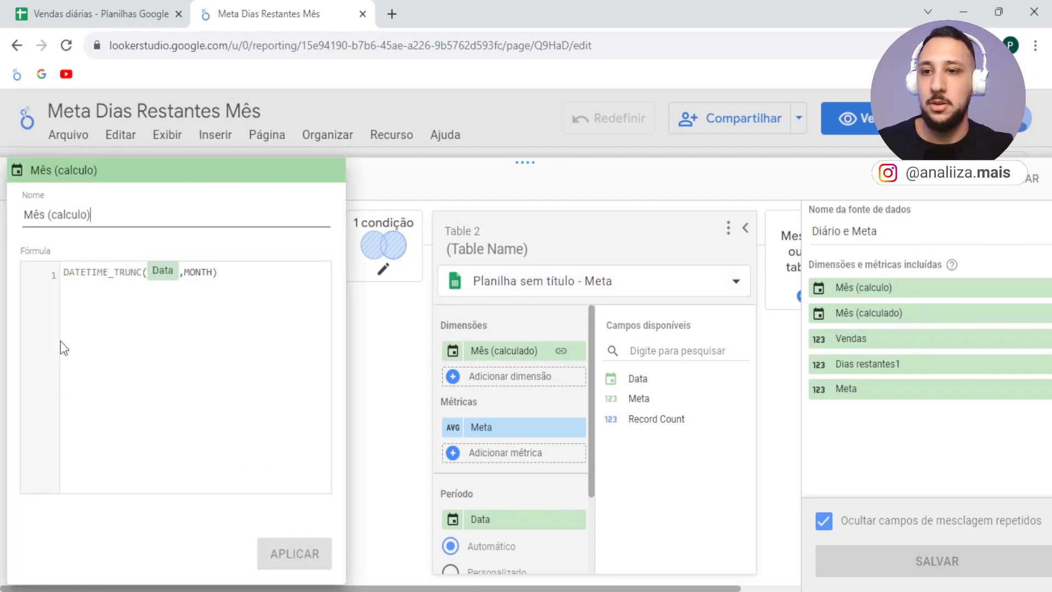
{"action": "left_click", "coordinate": [376, 369]}
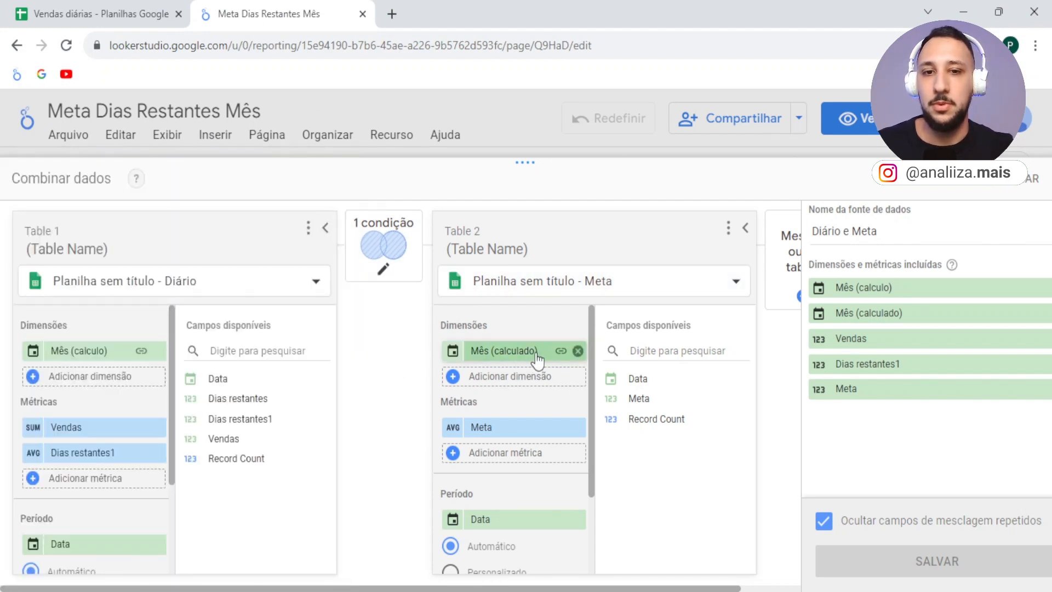
{"action": "left_click", "coordinate": [391, 278]}
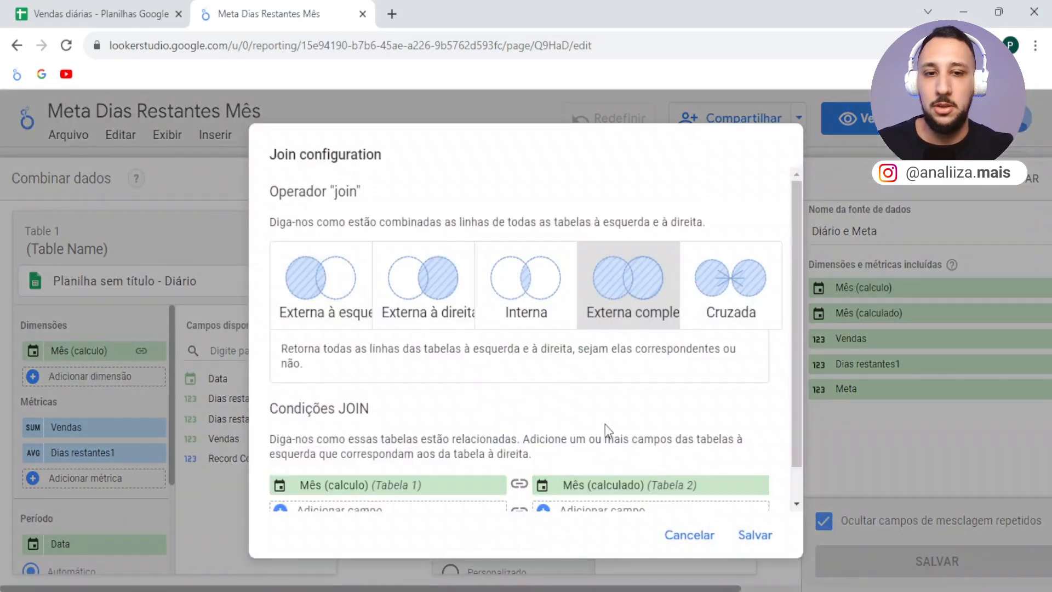
{"action": "scroll", "coordinate": [607, 430], "scroll_direction": "down", "scroll_amount": 1}
{"action": "left_click", "coordinate": [698, 534]}
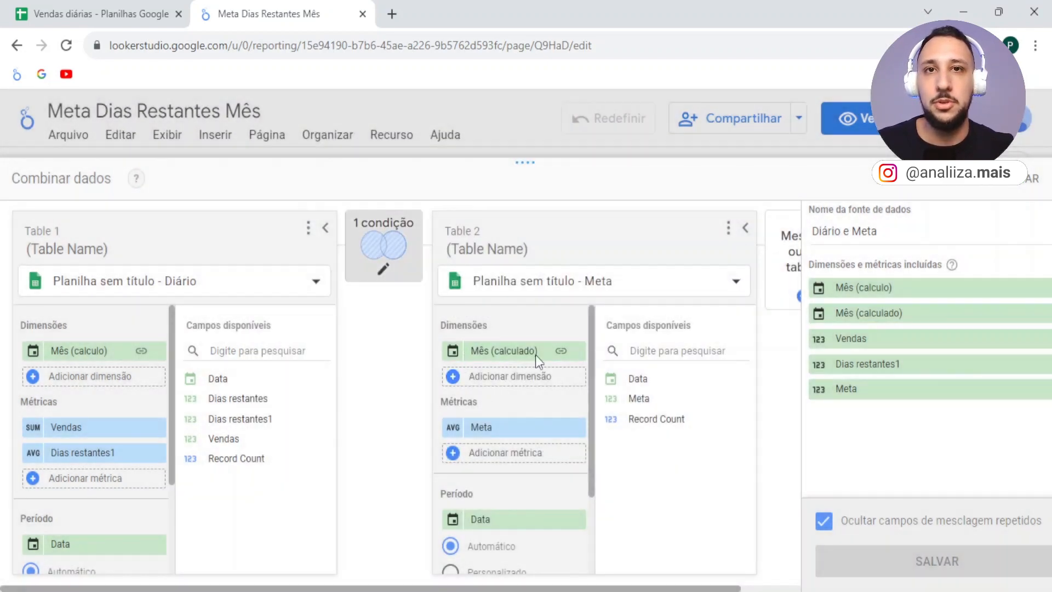
{"action": "left_click", "coordinate": [1020, 185]}
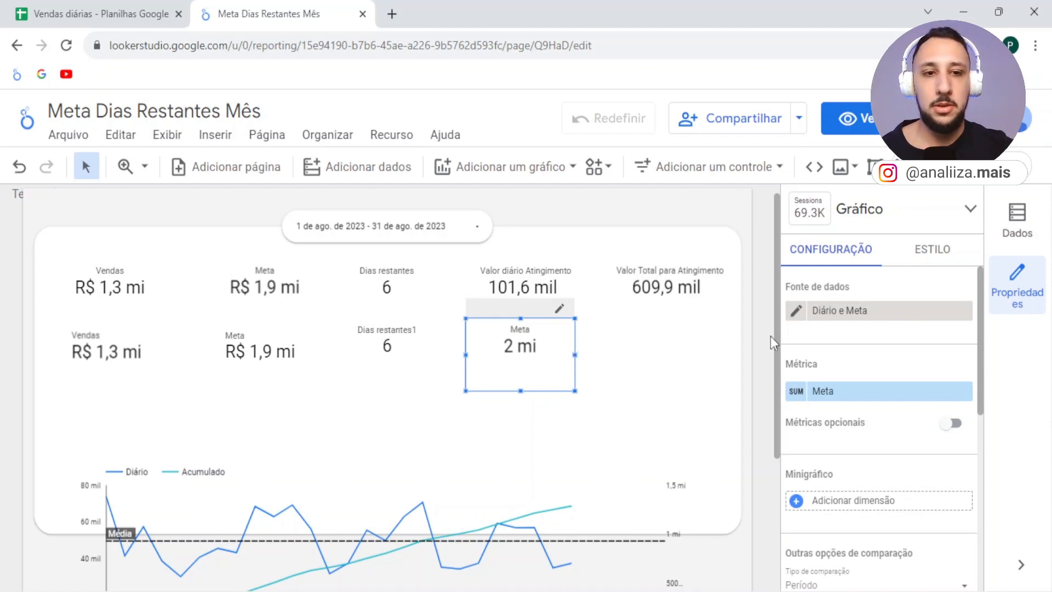
Step: Create a calculated field for the selected Meta scorecard's metric and enter the formula SUM(Meta)-SUM(Vendas)
{"action": "left_click", "coordinate": [848, 393]}
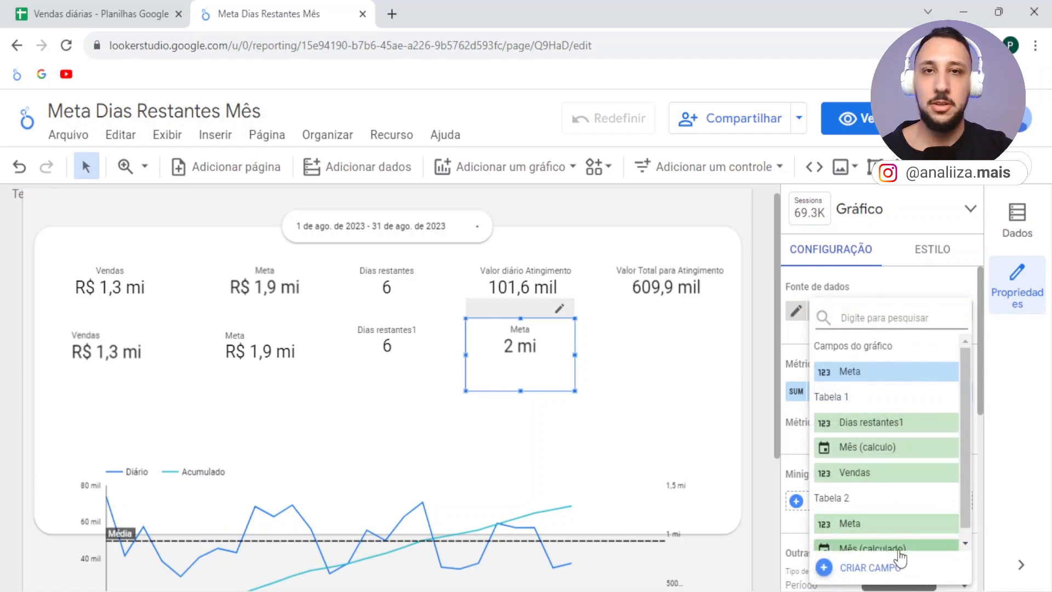
{"action": "left_click", "coordinate": [866, 569]}
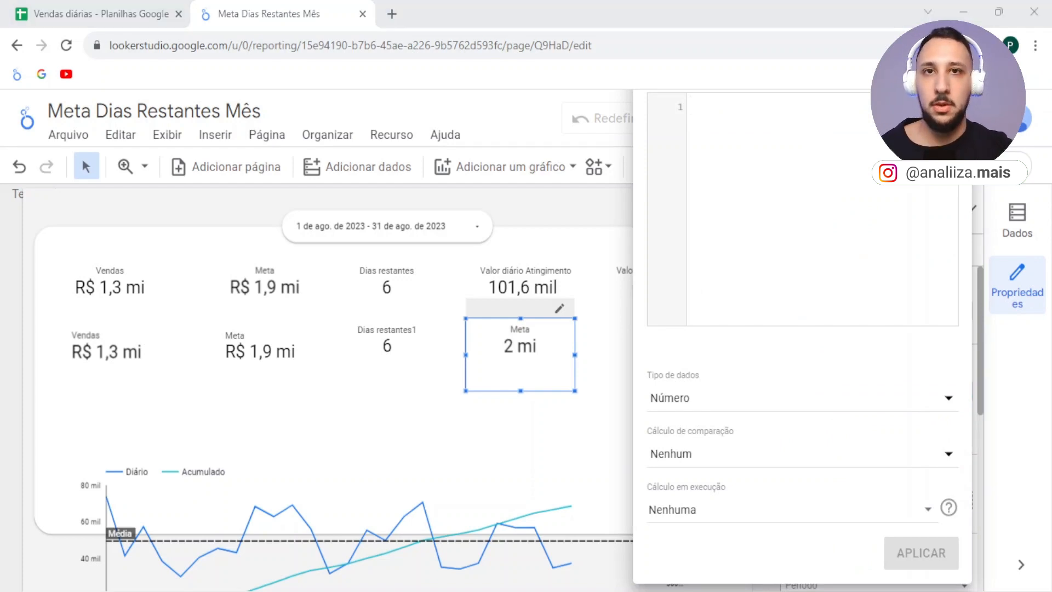
{"action": "left_click", "coordinate": [727, 121]}
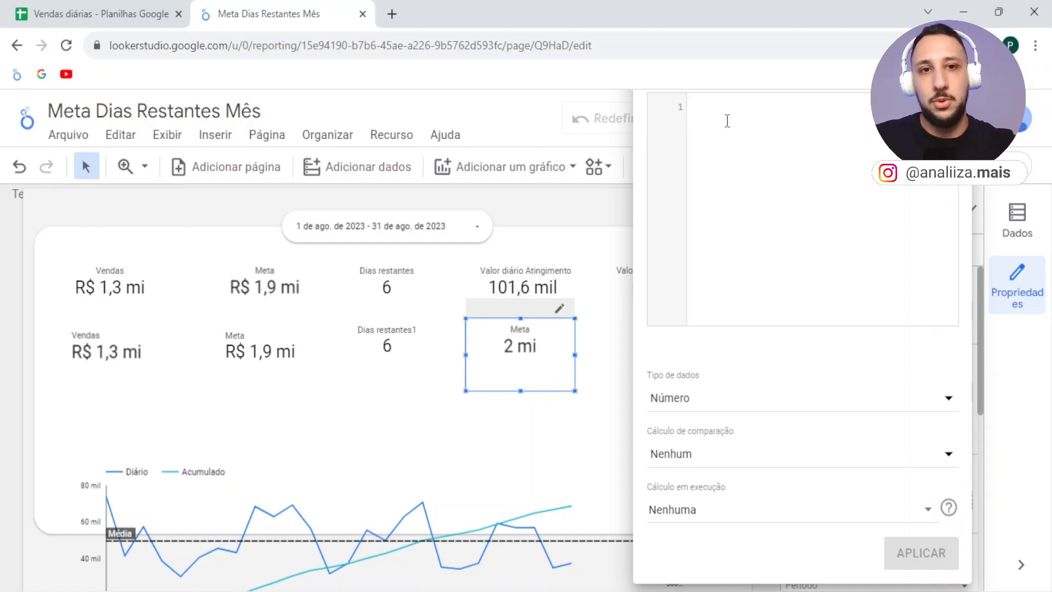
{"action": "type", "text": "sum"}
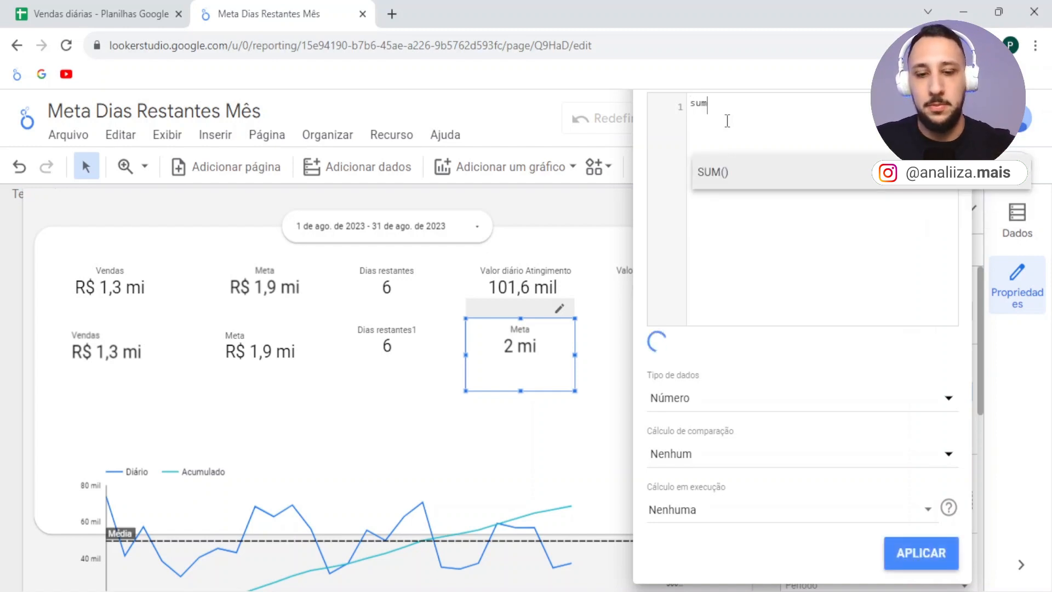
{"action": "key", "text": "Return"}
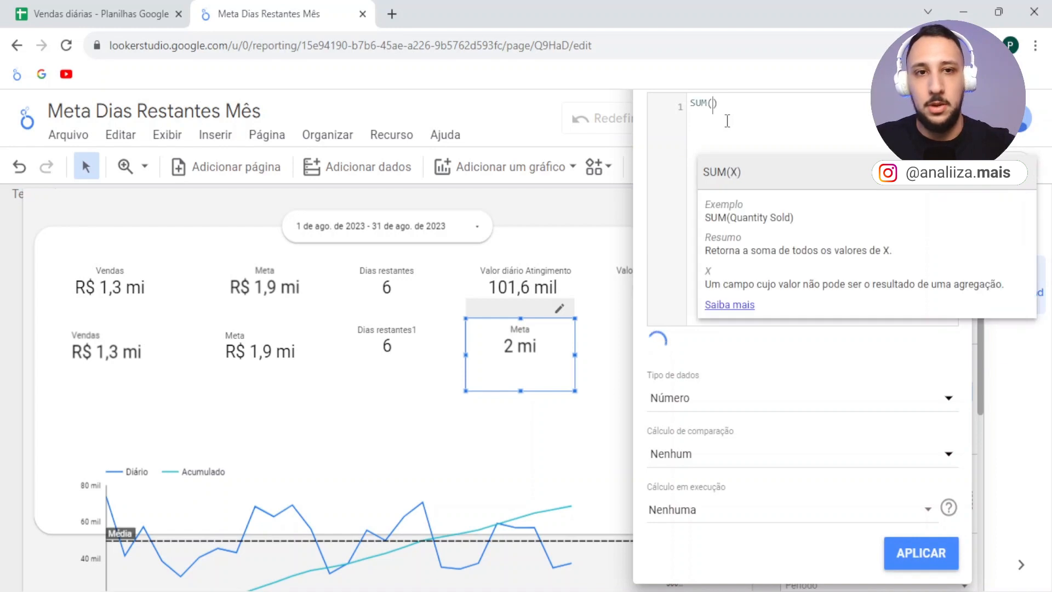
{"action": "type", "text": "m"}
{"action": "key", "text": "Return"}
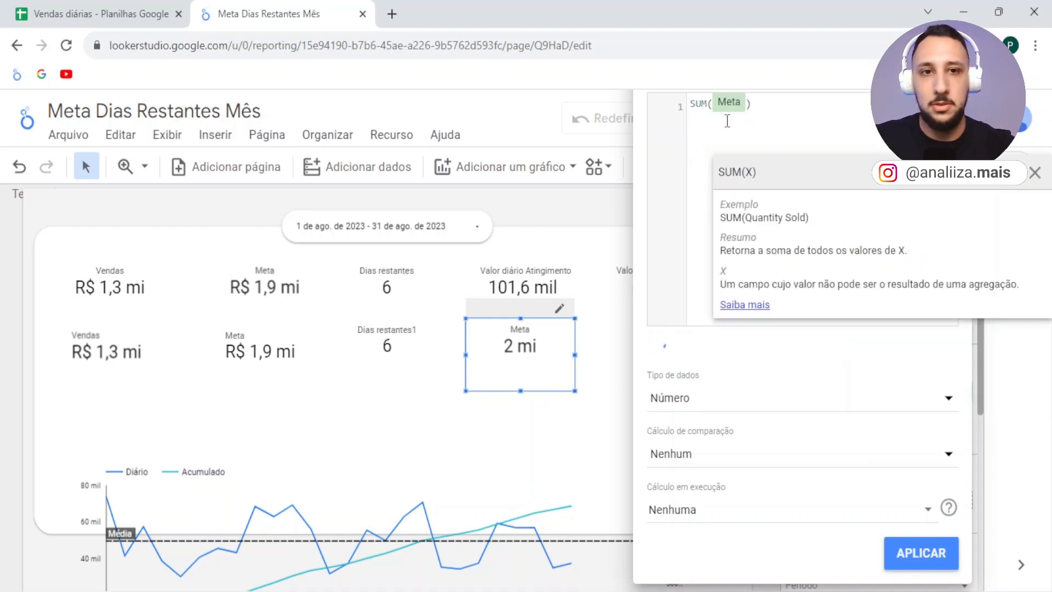
{"action": "key", "text": "Right"}
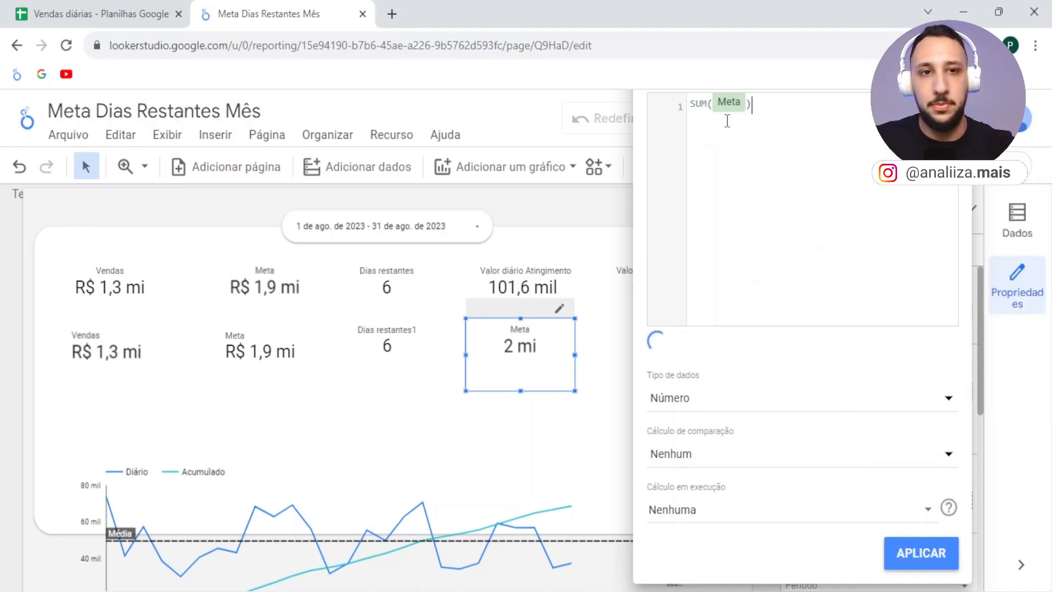
{"action": "type", "text": "-"}
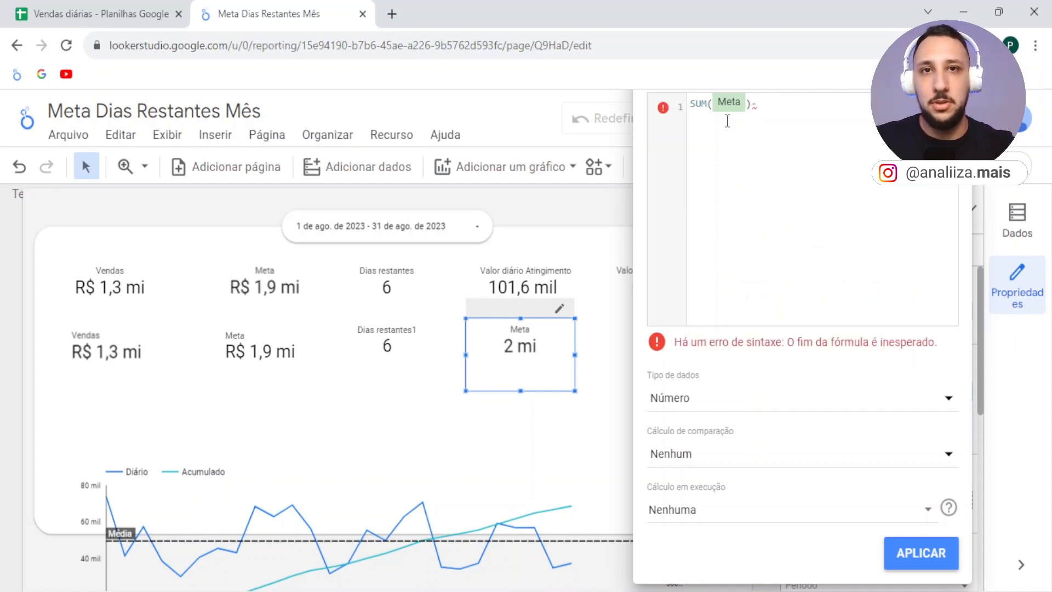
{"action": "type", "text": "SUM("}
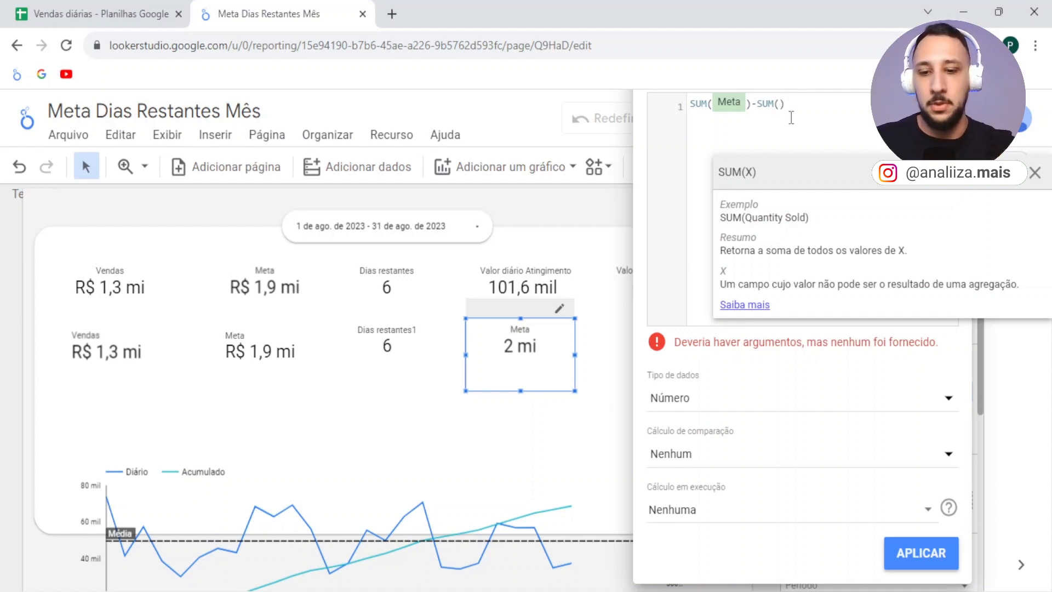
{"action": "type", "text": "Ven"}
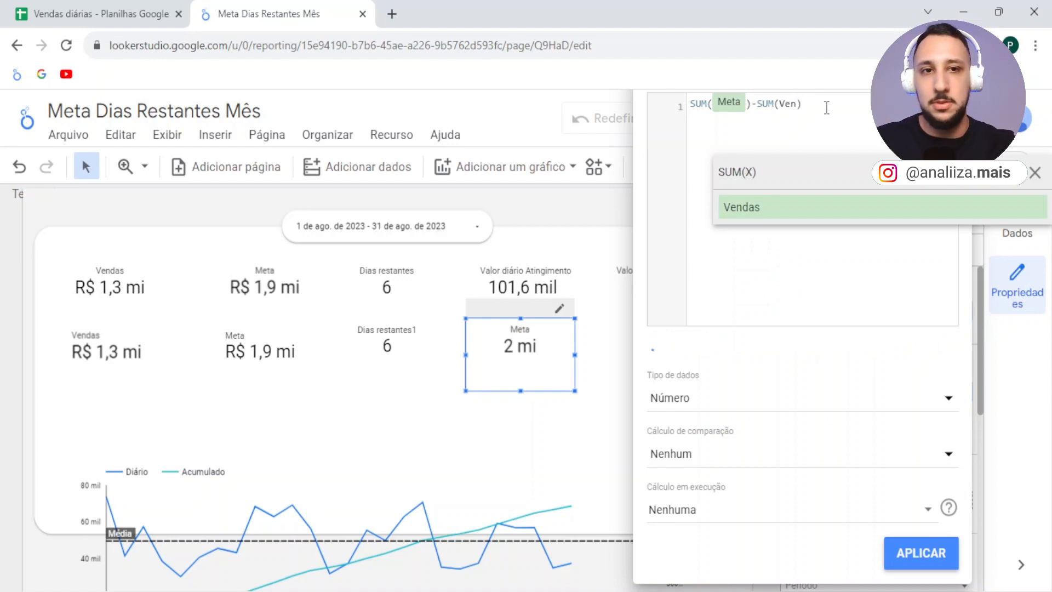
{"action": "left_click", "coordinate": [785, 223]}
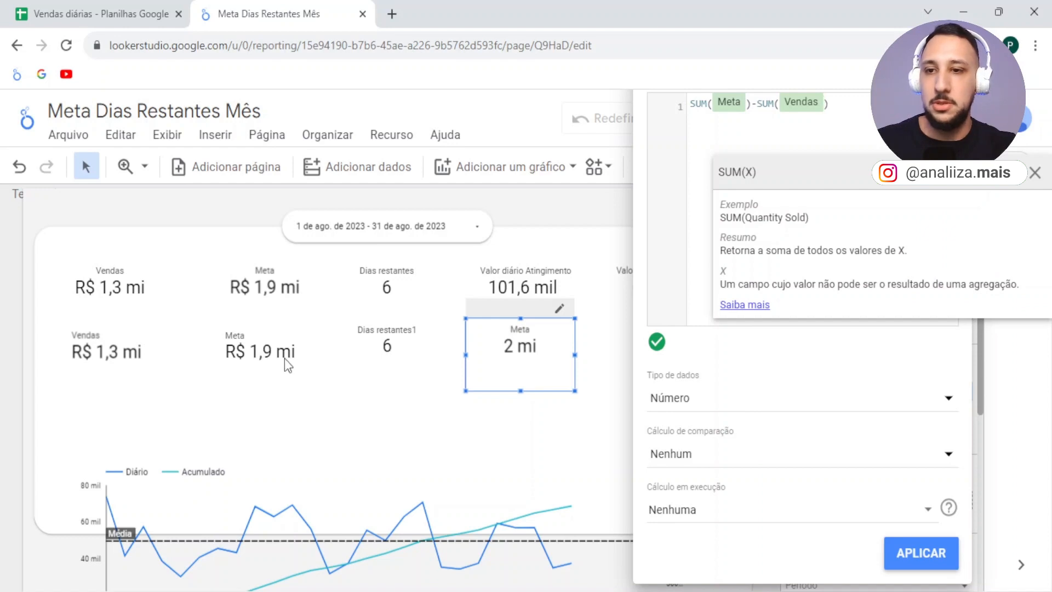
Step: Enclose the whole SUM(Meta)-SUM(Vendas) difference in parentheses in the formula
{"action": "left_click_drag", "start_coordinate": [761, 114], "coordinate": [828, 110]}
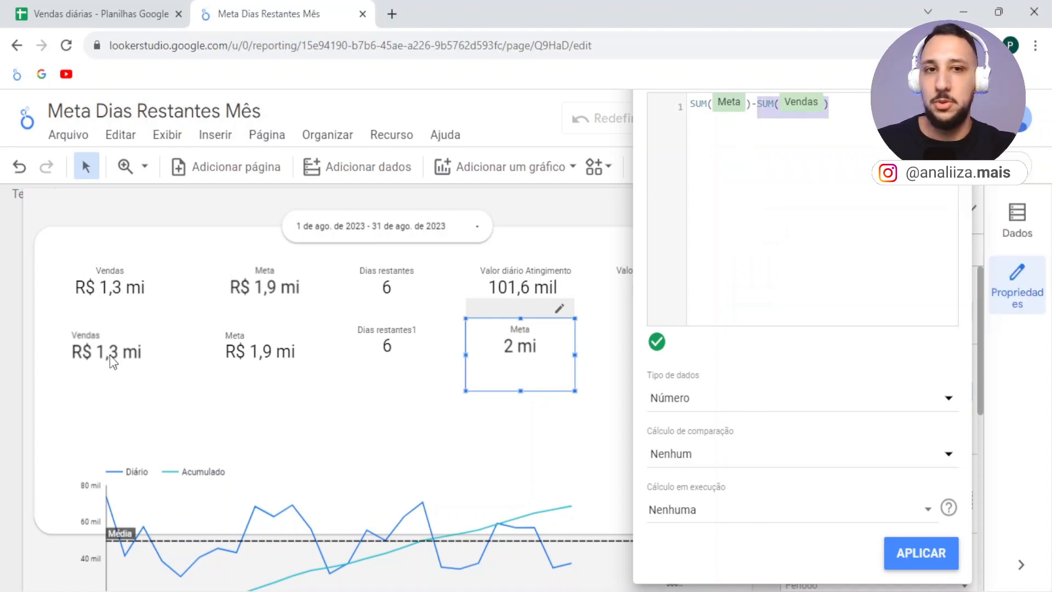
{"action": "left_click", "coordinate": [832, 114]}
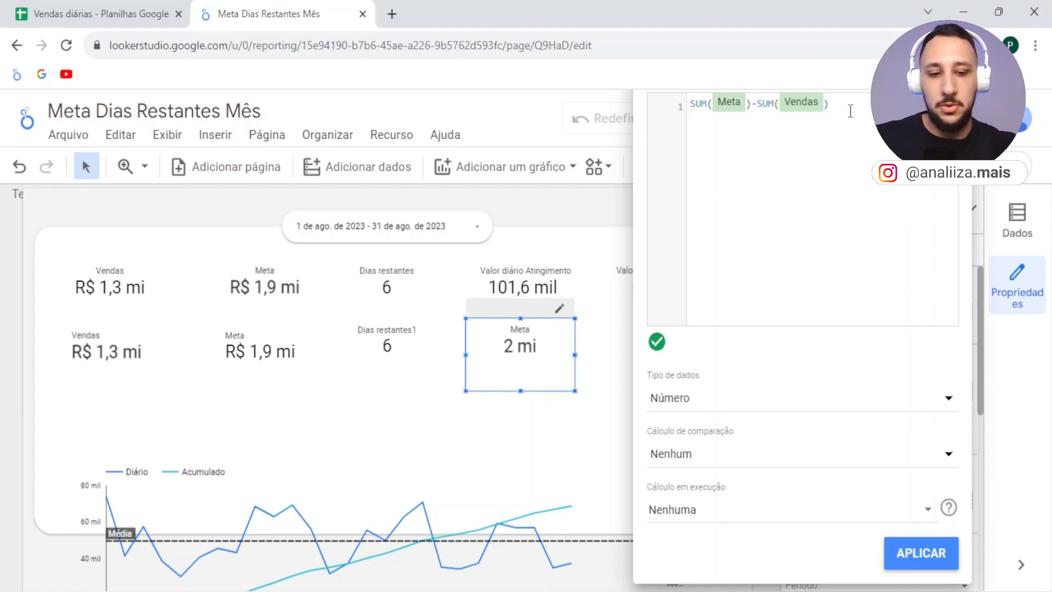
{"action": "type", "text": ")"}
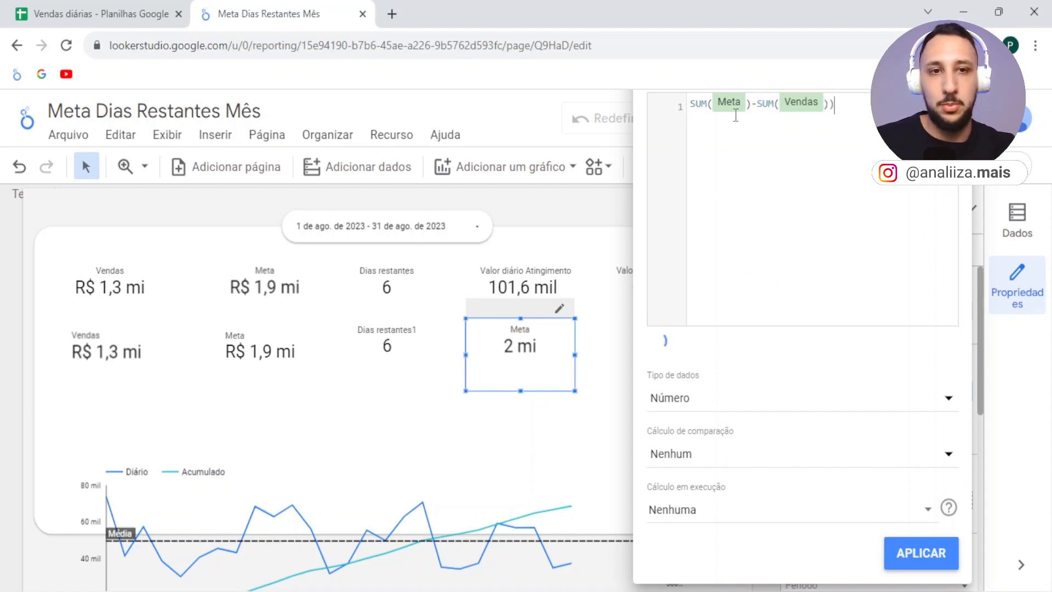
{"action": "left_click", "coordinate": [691, 108]}
{"action": "type", "text": "("}
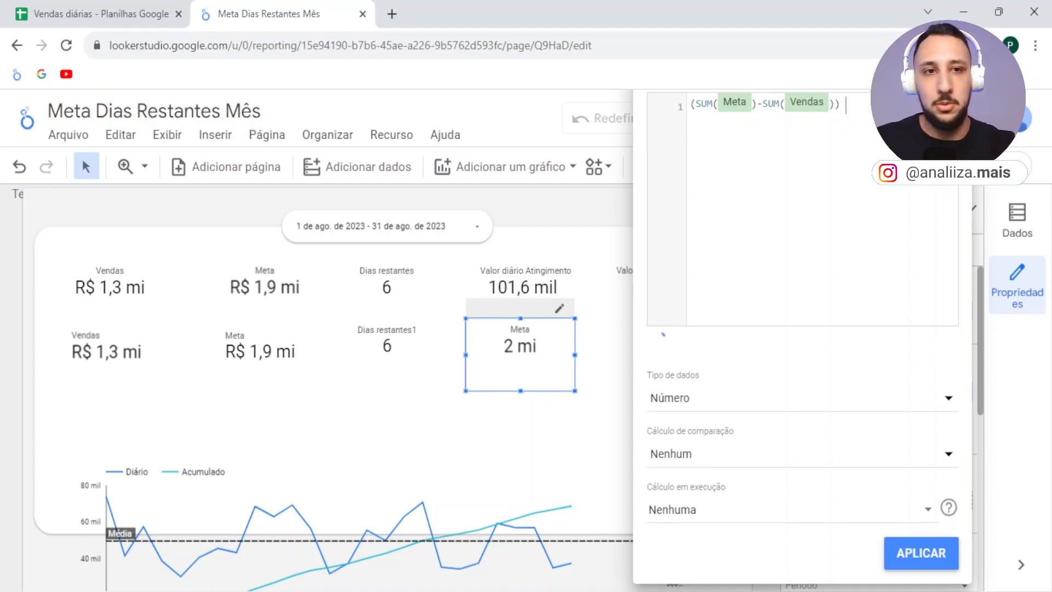
Step: Extend the formula by dividing the parenthesised difference by the Dias restantes1 field
{"action": "type", "text": "/ "}
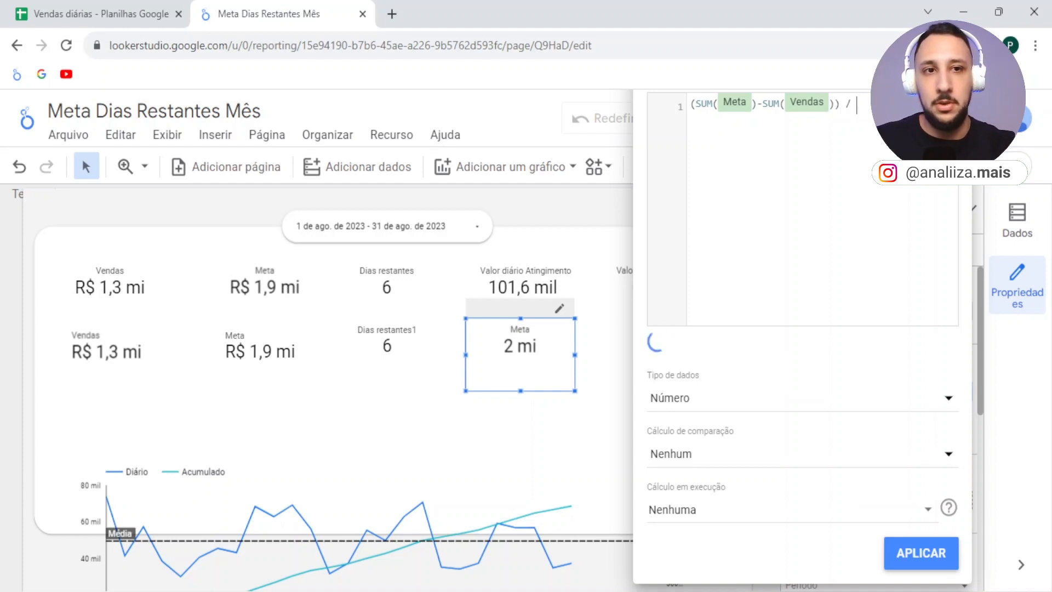
{"action": "type", "text": "d"}
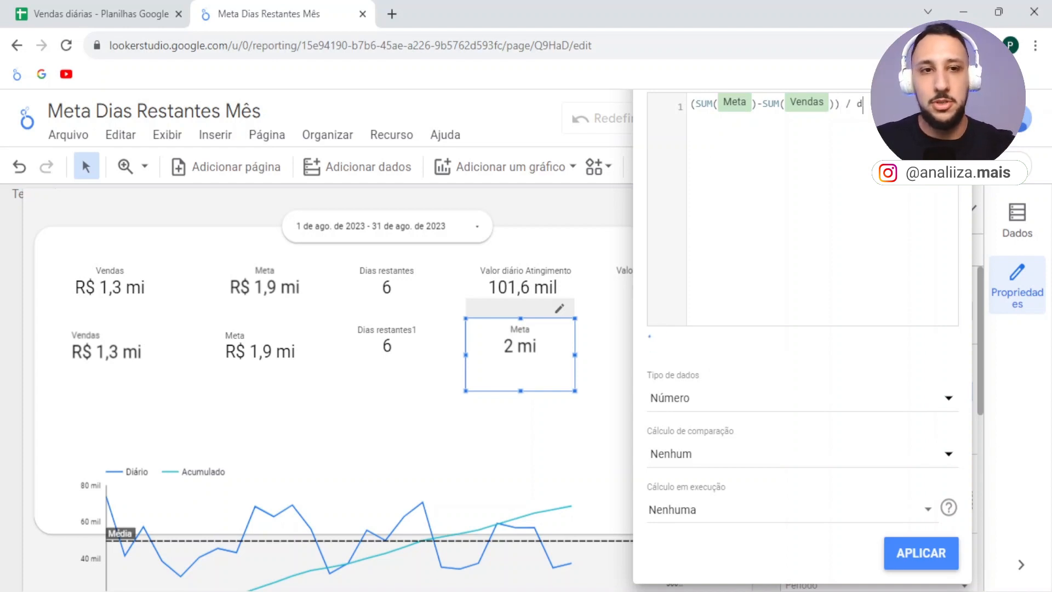
{"action": "type", "text": "ia"}
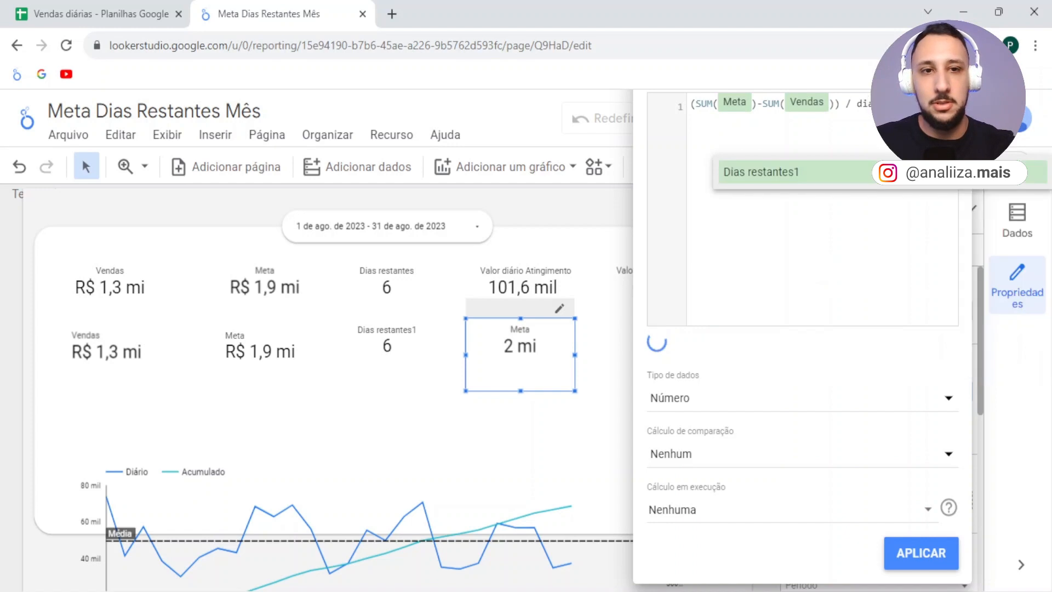
{"action": "left_click", "coordinate": [785, 177]}
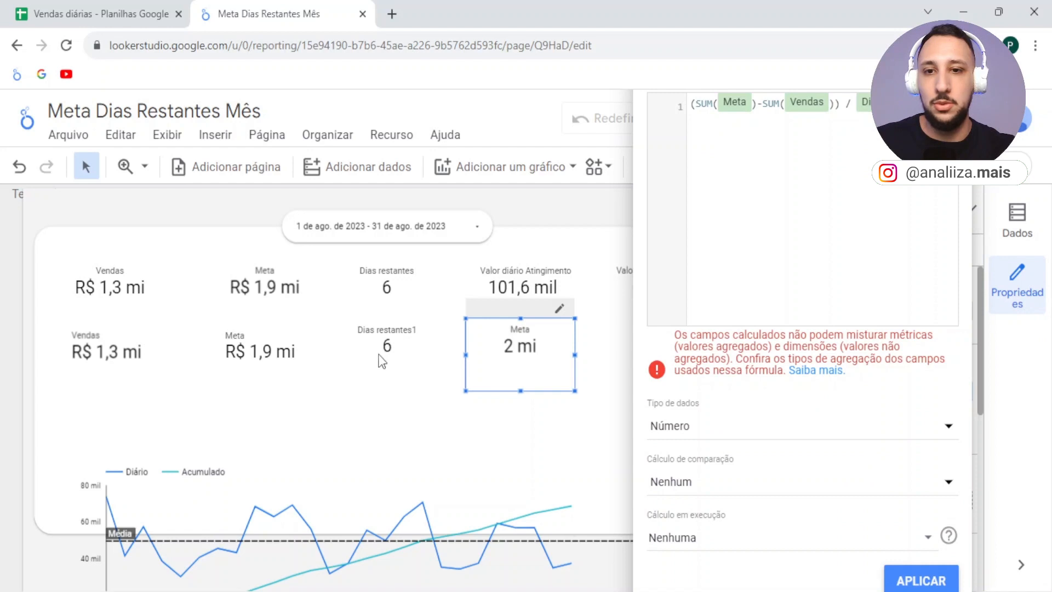
Step: Average the divisor in the formula by wrapping the Dias restantes1 field in AVG()
{"action": "left_click", "coordinate": [856, 102]}
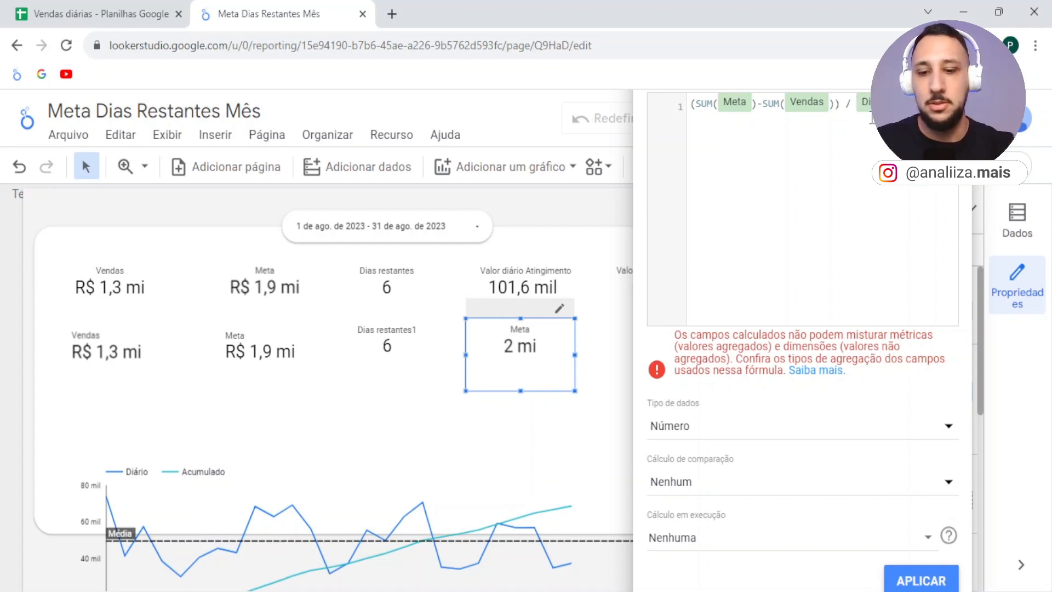
{"action": "type", "text": "AVG("}
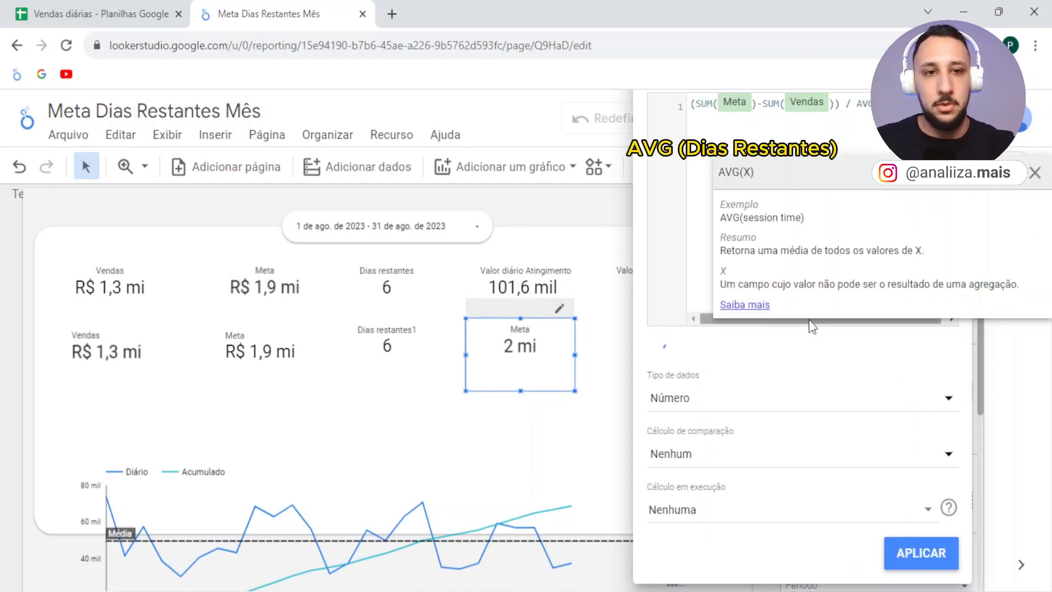
{"action": "left_click_drag", "start_coordinate": [808, 320], "coordinate": [892, 319]}
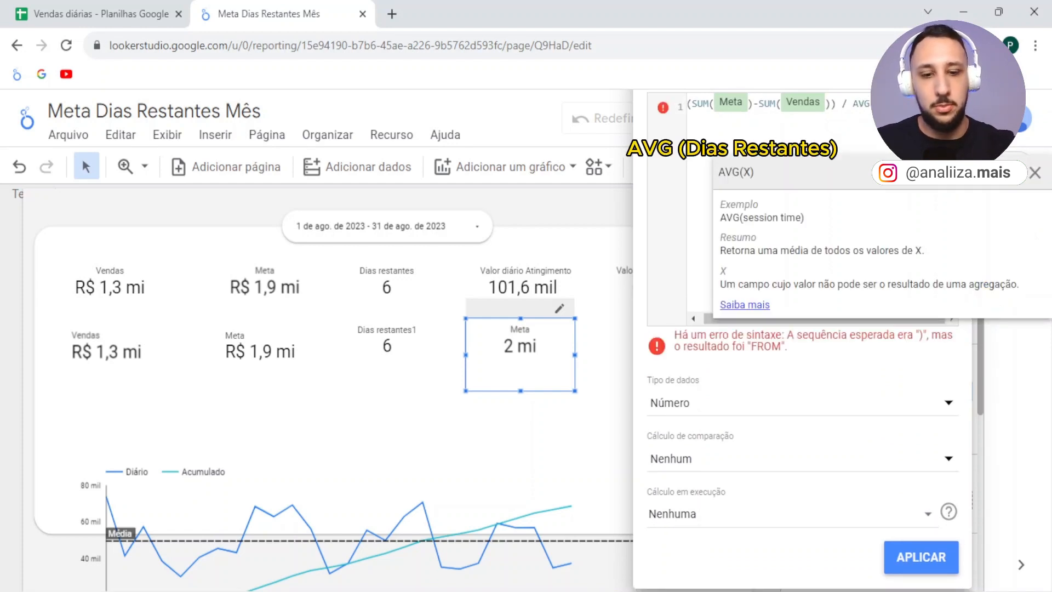
{"action": "left_click", "coordinate": [1035, 173]}
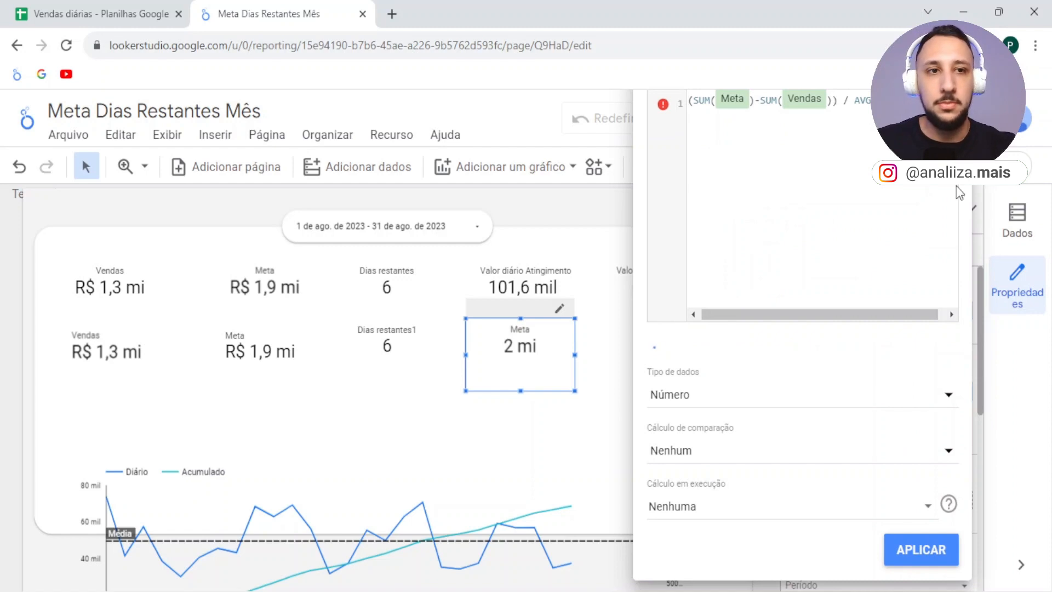
{"action": "left_click_drag", "start_coordinate": [865, 315], "coordinate": [818, 323]}
Step: Review the full formula through its AVG divisor, apply it to the scorecard's metric and close the field editor
{"action": "left_click", "coordinate": [697, 105]}
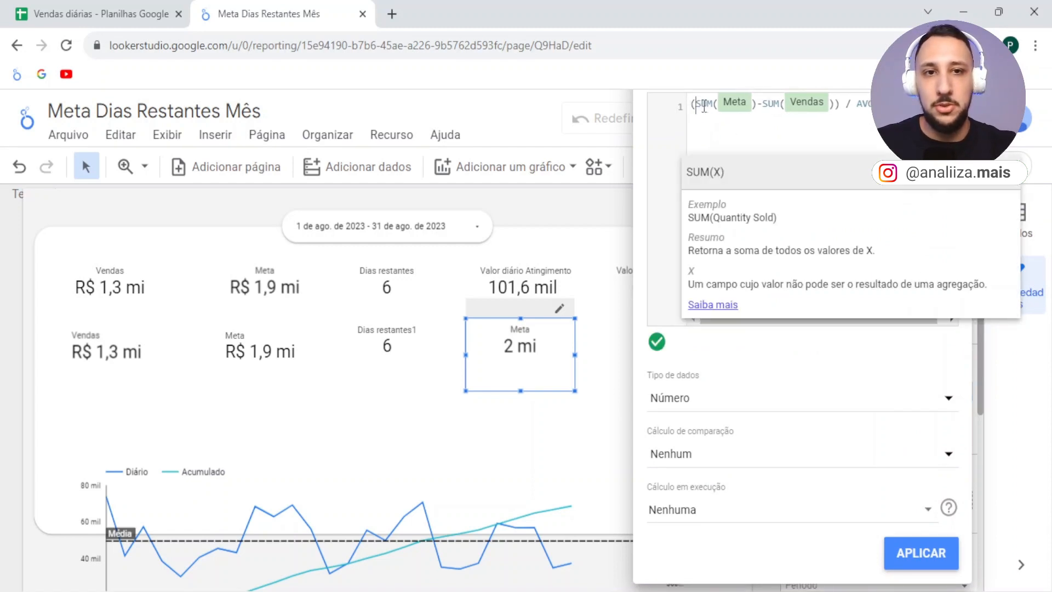
{"action": "left_click_drag", "start_coordinate": [704, 106], "coordinate": [958, 108]}
{"action": "left_click", "coordinate": [852, 105]}
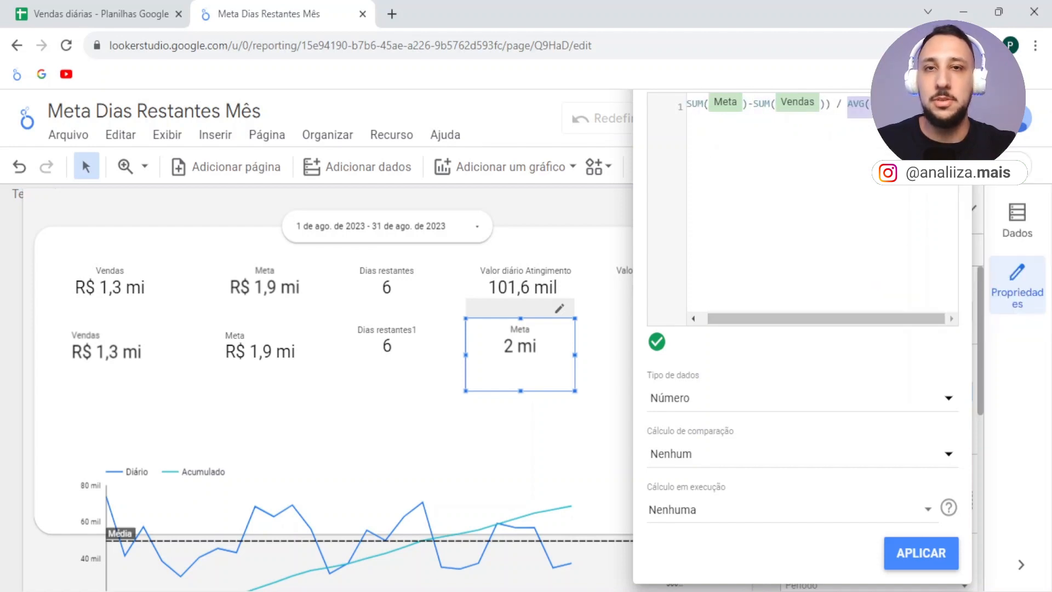
{"action": "left_click", "coordinate": [935, 554]}
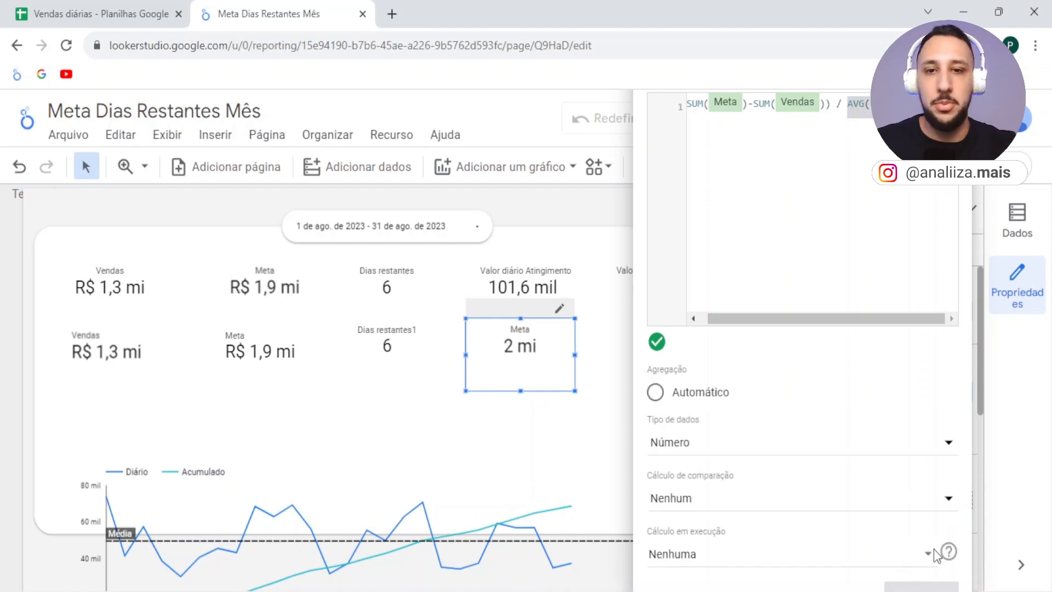
{"action": "left_click", "coordinate": [557, 433]}
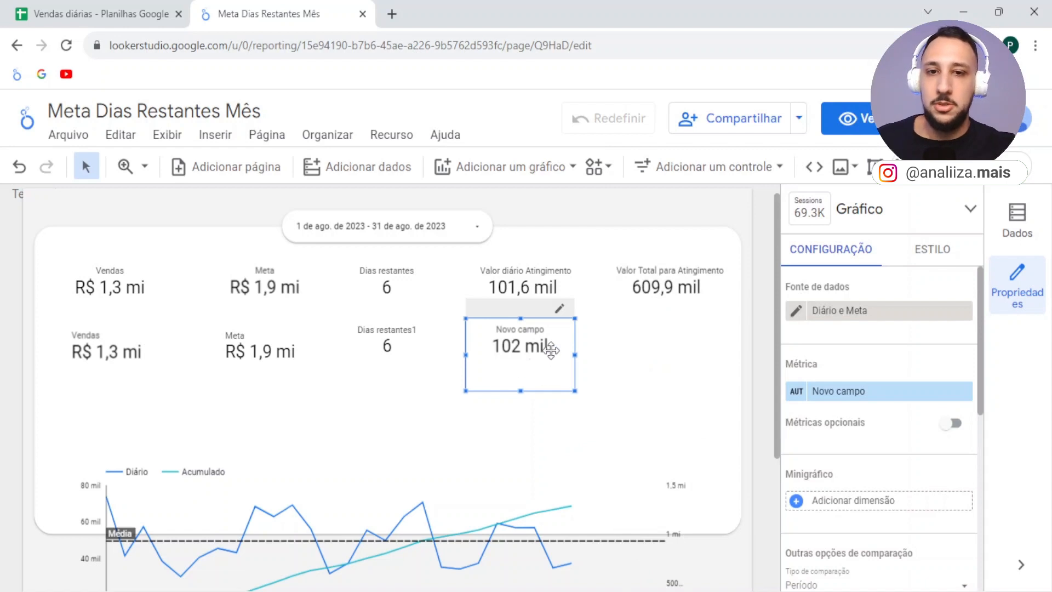
Step: Set the decimal precision of the Novo campo scorecard's compact number to 1
{"action": "left_click", "coordinate": [940, 252]}
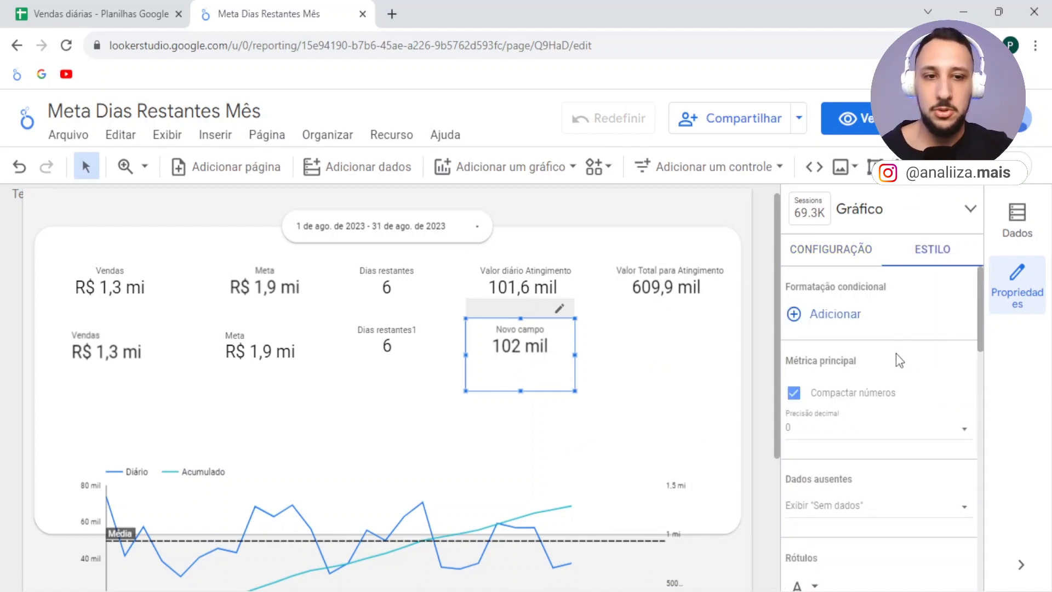
{"action": "scroll", "coordinate": [894, 356], "scroll_direction": "down", "scroll_amount": 2}
{"action": "left_click", "coordinate": [835, 353]}
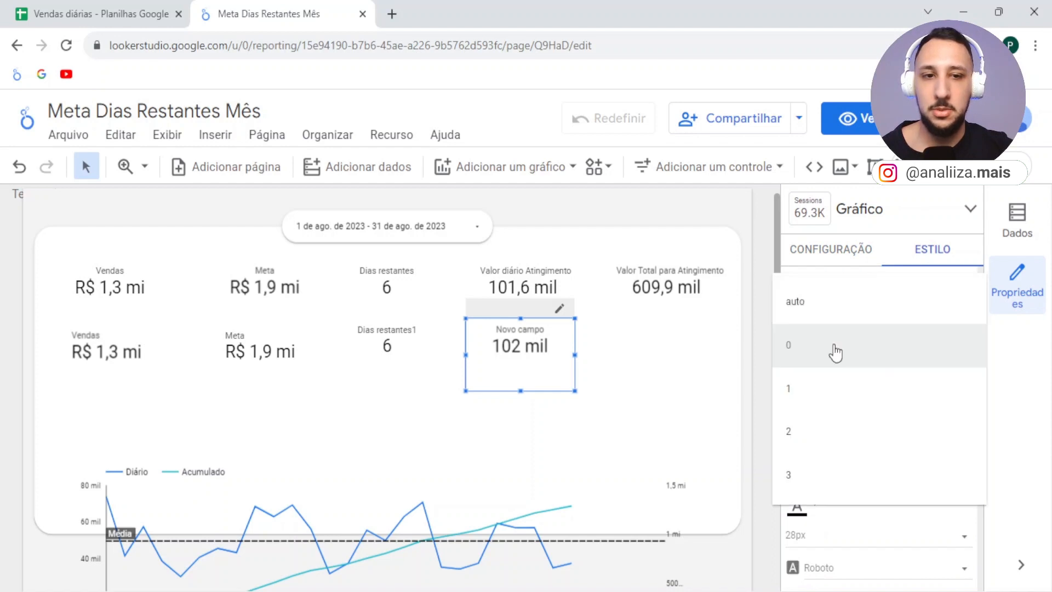
{"action": "left_click", "coordinate": [804, 387]}
{"action": "left_click", "coordinate": [660, 389]}
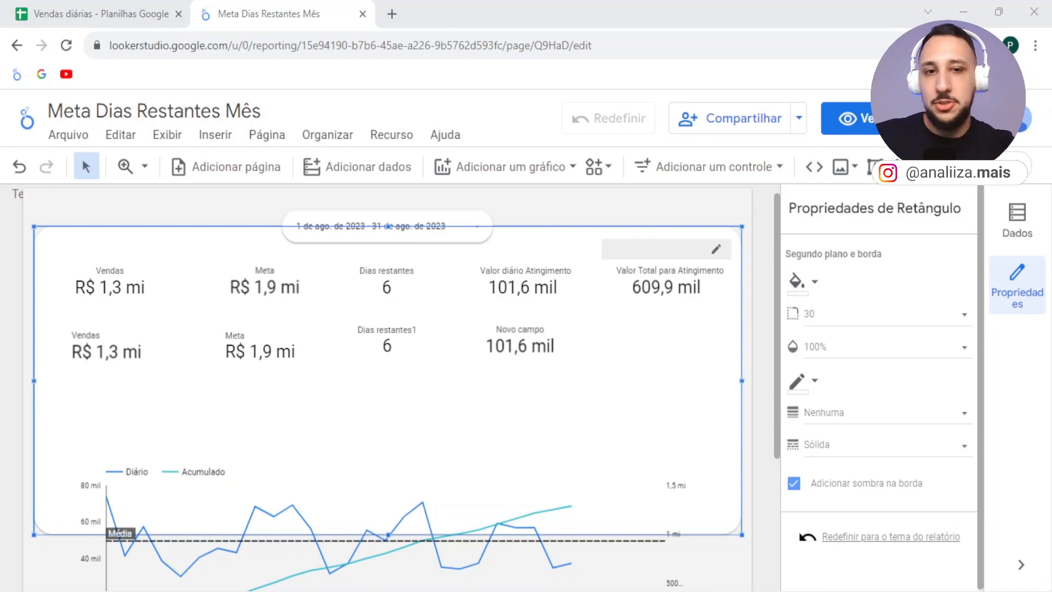
Step: Duplicate the Novo campo scorecard and place the copy beneath the Valor Total para Atingimento scorecard
{"action": "left_click", "coordinate": [505, 346]}
{"action": "left_click", "coordinate": [524, 368]}
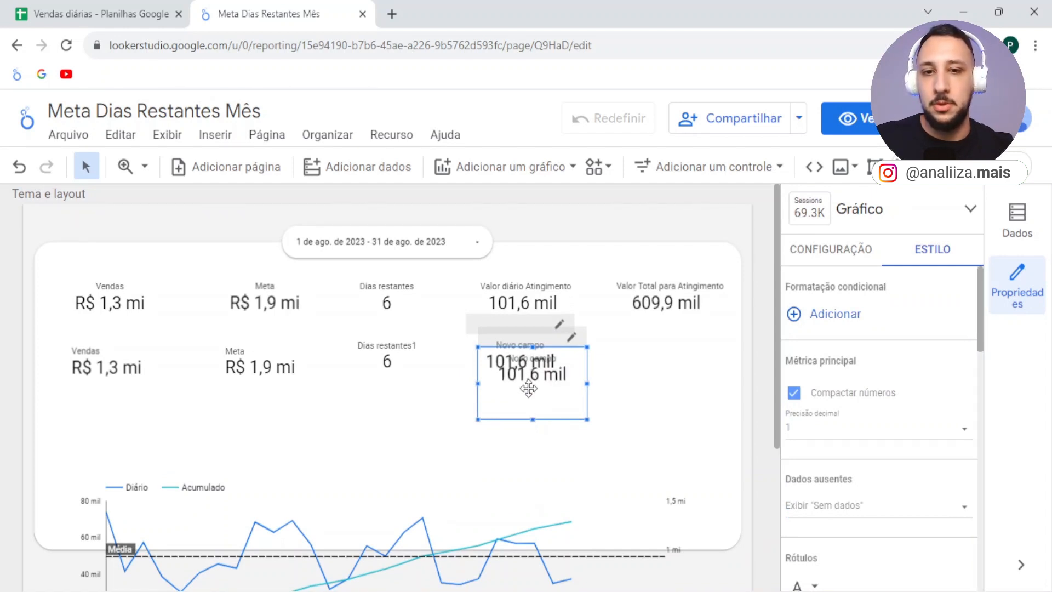
{"action": "left_click_drag", "start_coordinate": [528, 385], "coordinate": [661, 364]}
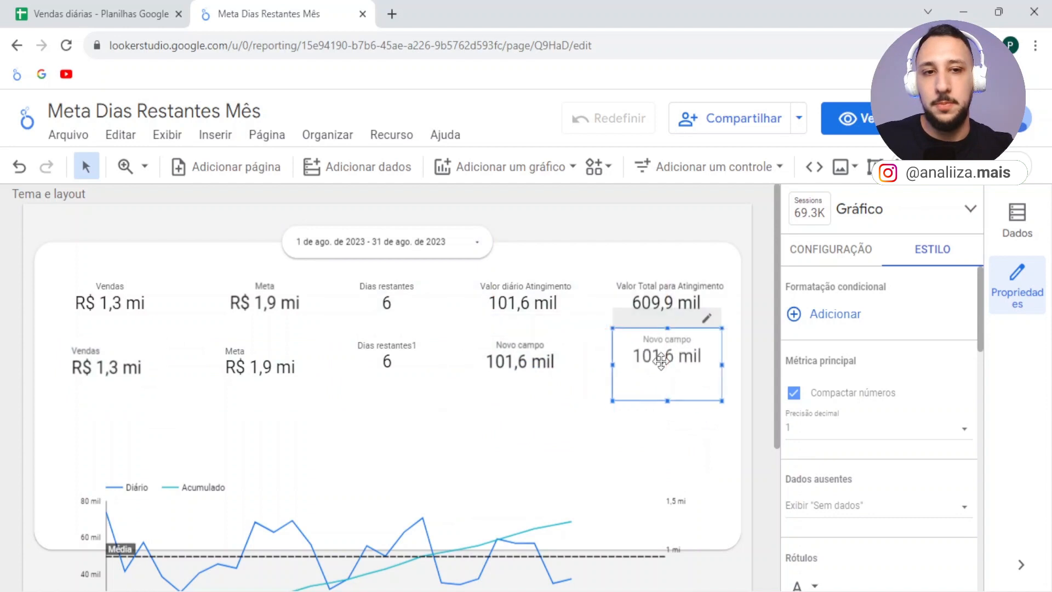
Step: Open the copied scorecard's metric formula and remove the division by the averaged remaining days
{"action": "left_click", "coordinate": [827, 249]}
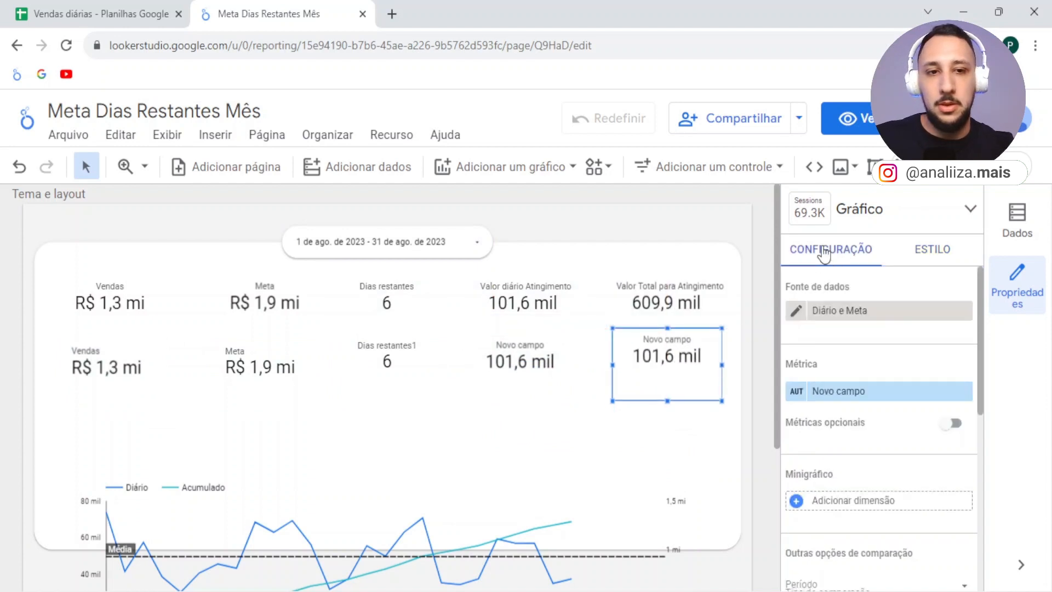
{"action": "left_click", "coordinate": [797, 391]}
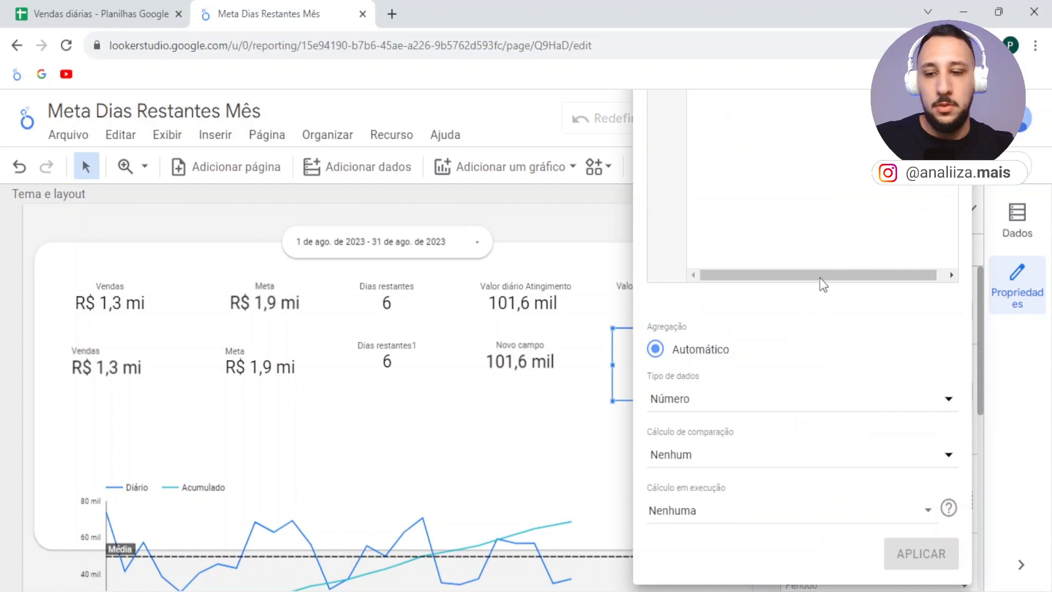
{"action": "key", "text": "ctrl+minus"}
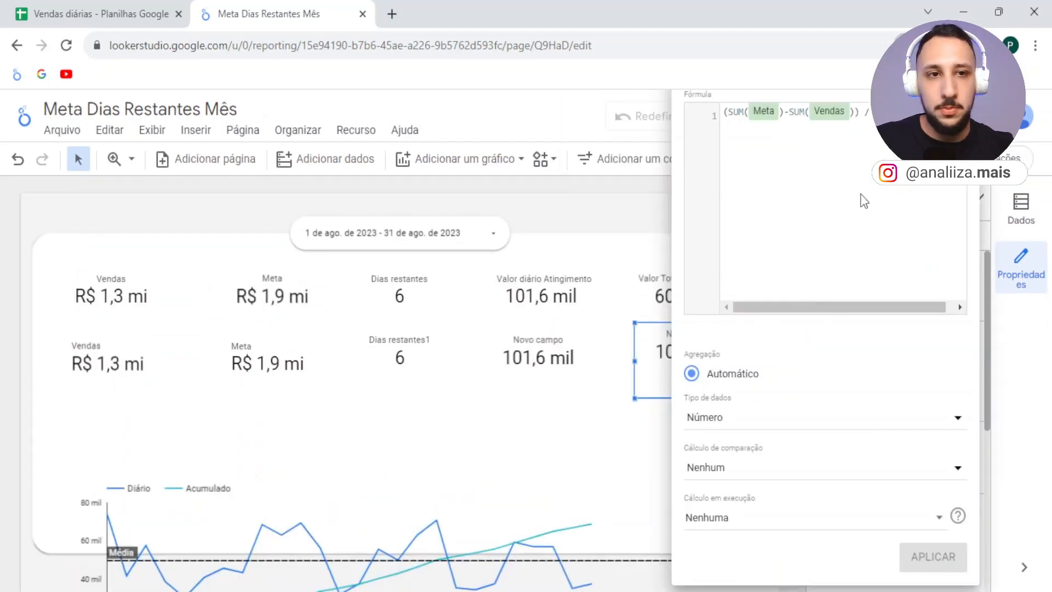
{"action": "left_click", "coordinate": [873, 135]}
{"action": "left_click_drag", "start_coordinate": [856, 114], "coordinate": [960, 115]}
{"action": "key", "text": "BackSpace"}
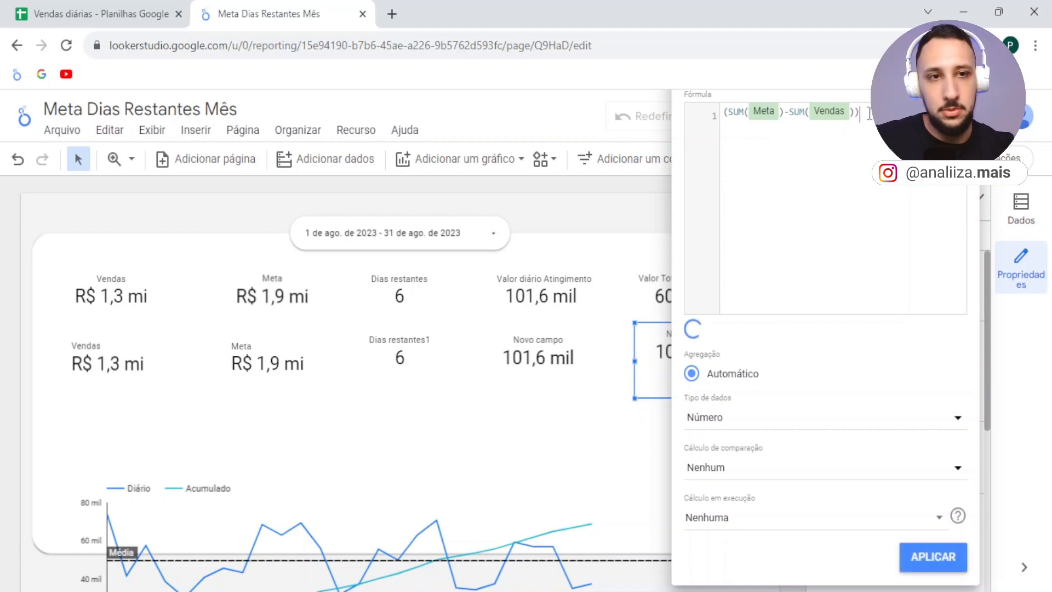
Step: Remove the outer parentheses so the formula reads SUM(Meta)-SUM(Vendas), and apply it
{"action": "left_click", "coordinate": [729, 114]}
{"action": "key", "text": "BackSpace"}
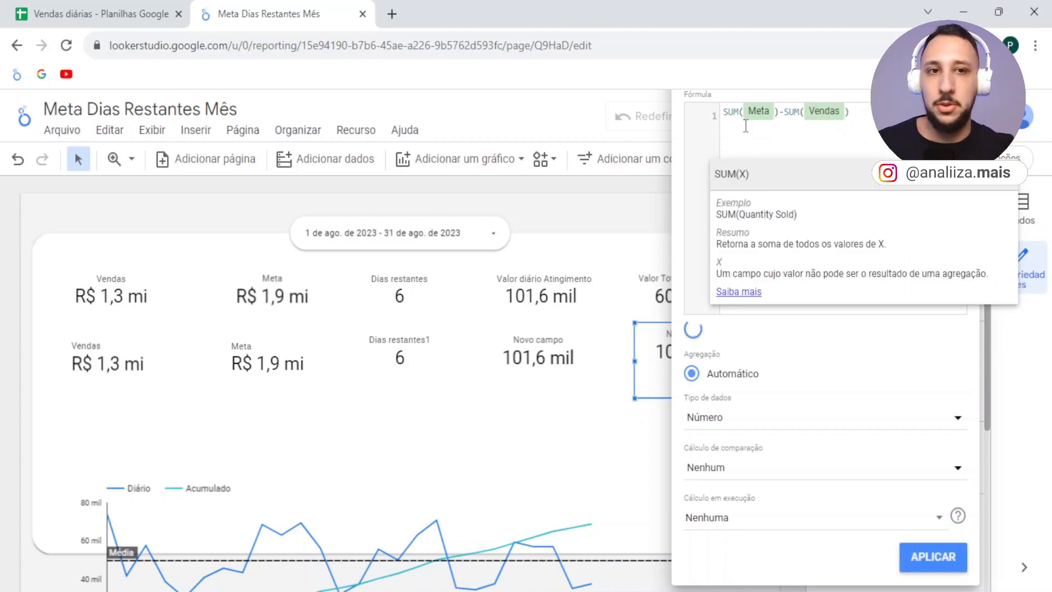
{"action": "left_click", "coordinate": [833, 118]}
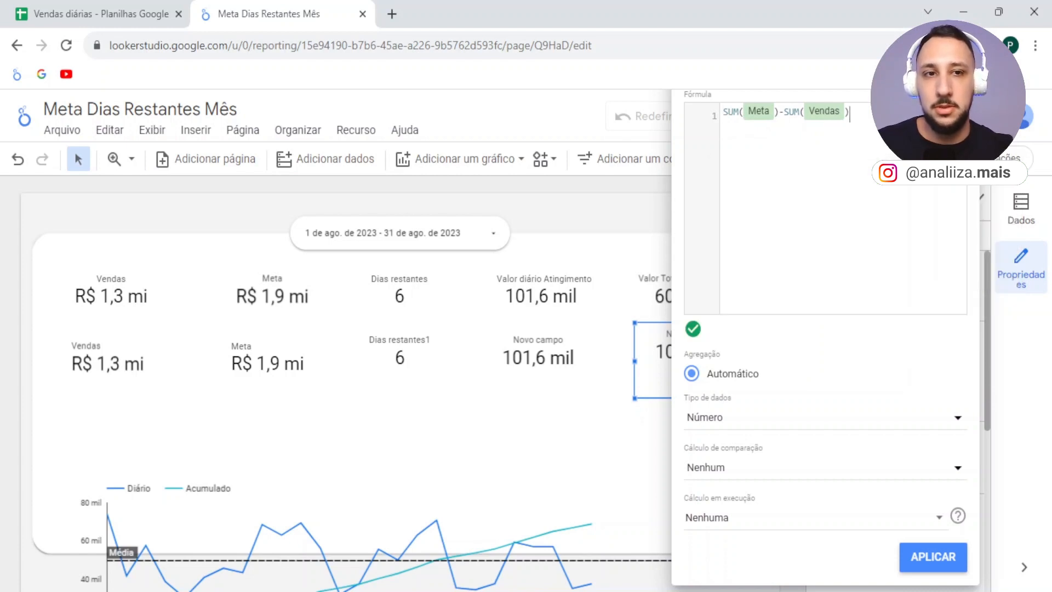
{"action": "left_click", "coordinate": [933, 557]}
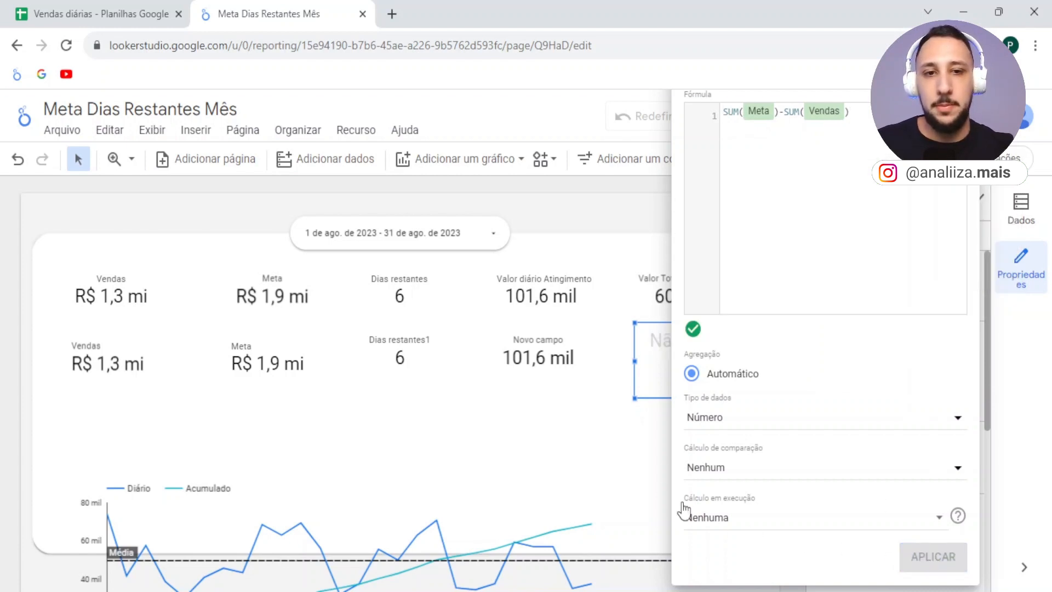